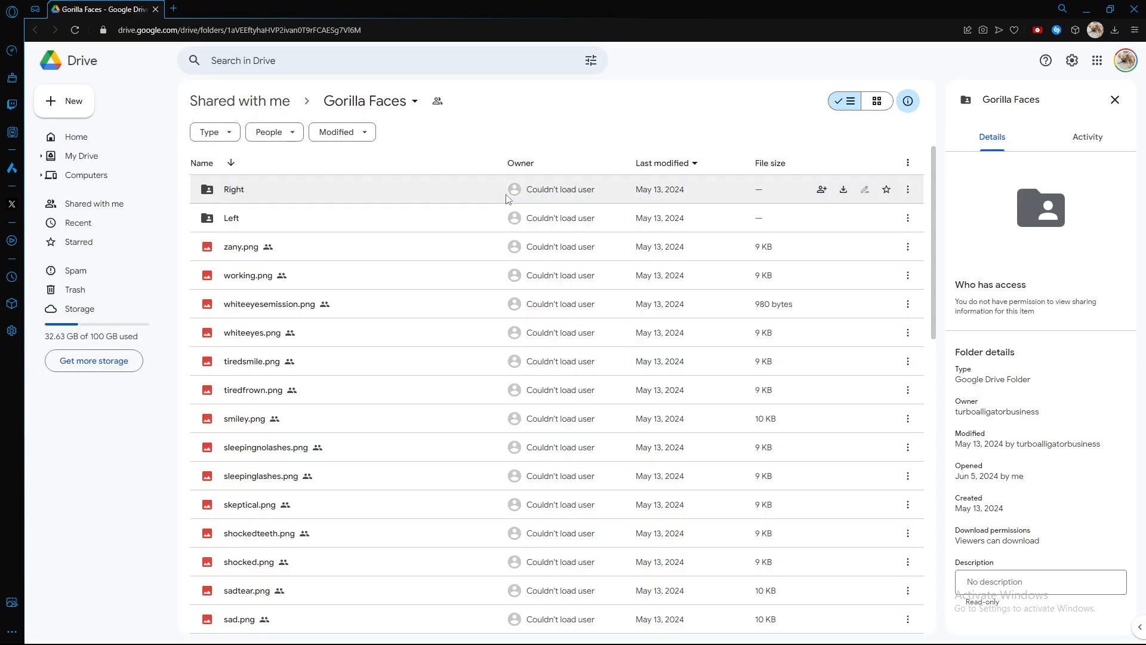
- Select all 42 items in the Gorilla Faces folder, from the Right folder through addyourown.png
left_click(195, 185)
scroll(410, 481, "down", 12)
left_click(275, 620, "shift")
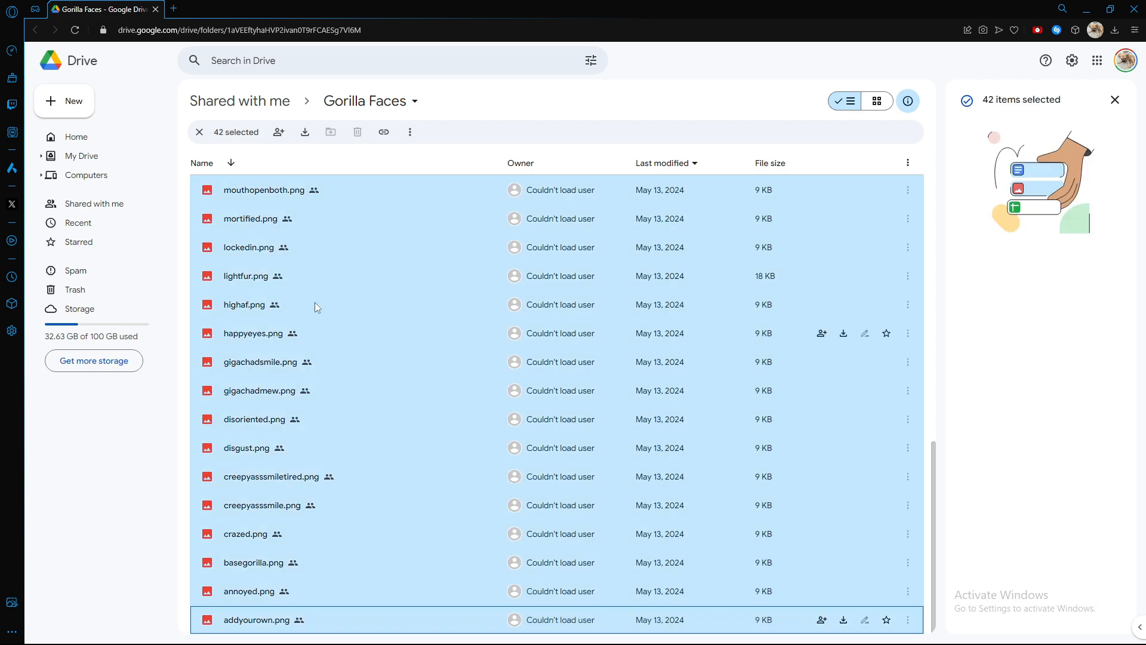
scroll(314, 307, "up", 8)
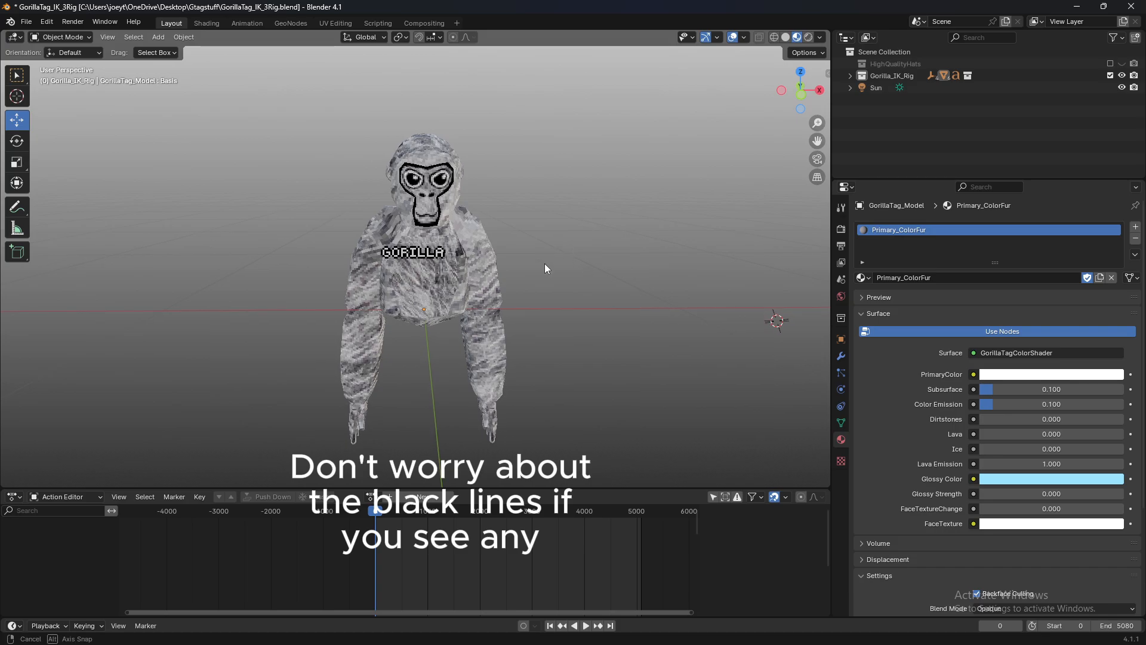
- Switch to Blender and set the Layout 3D viewport to Material Preview shading so the gorilla's textures are displayed
middle_click_drag(544, 264, 477, 274)
scroll(471, 264, "up", 3)
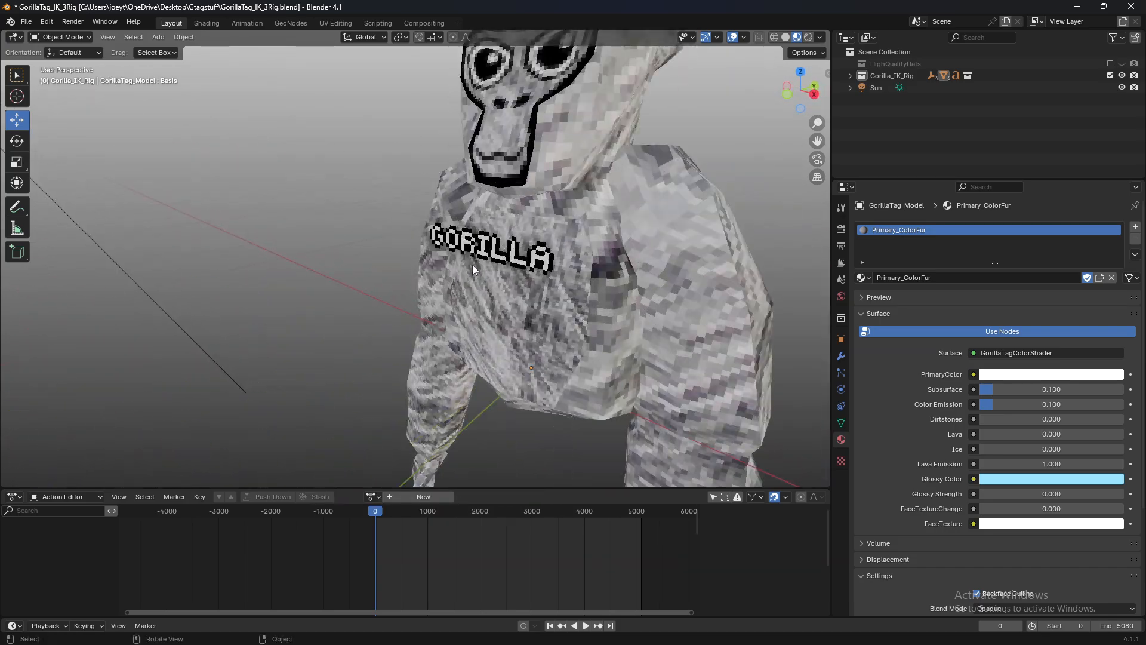
scroll(472, 264, "down", 5)
scroll(472, 263, "up", 3)
scroll(460, 263, "down", 3)
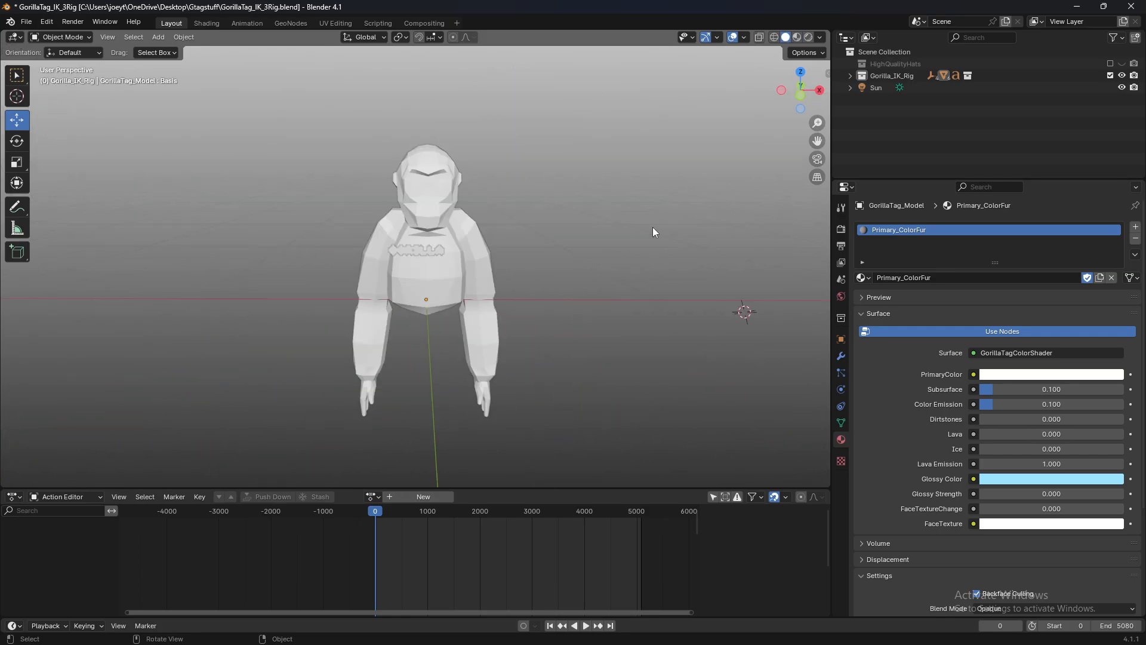
mouse_move(653, 223)
middle_mouse_down()
mouse_move(586, 235)
mouse_move(593, 230)
middle_mouse_up()
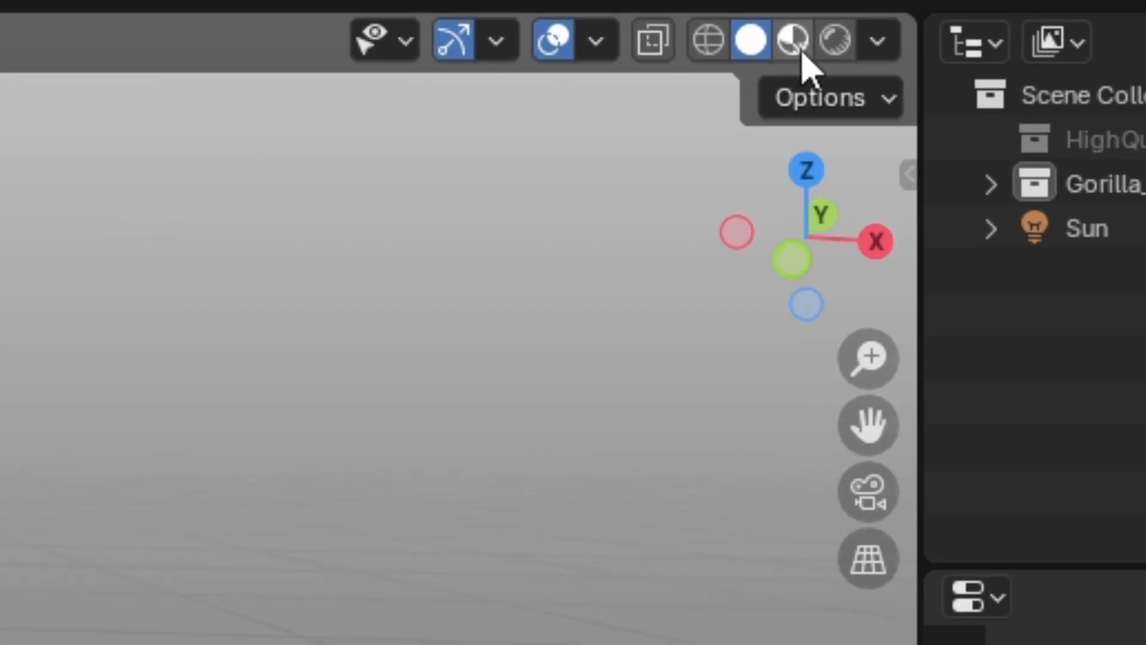
left_click(790, 42)
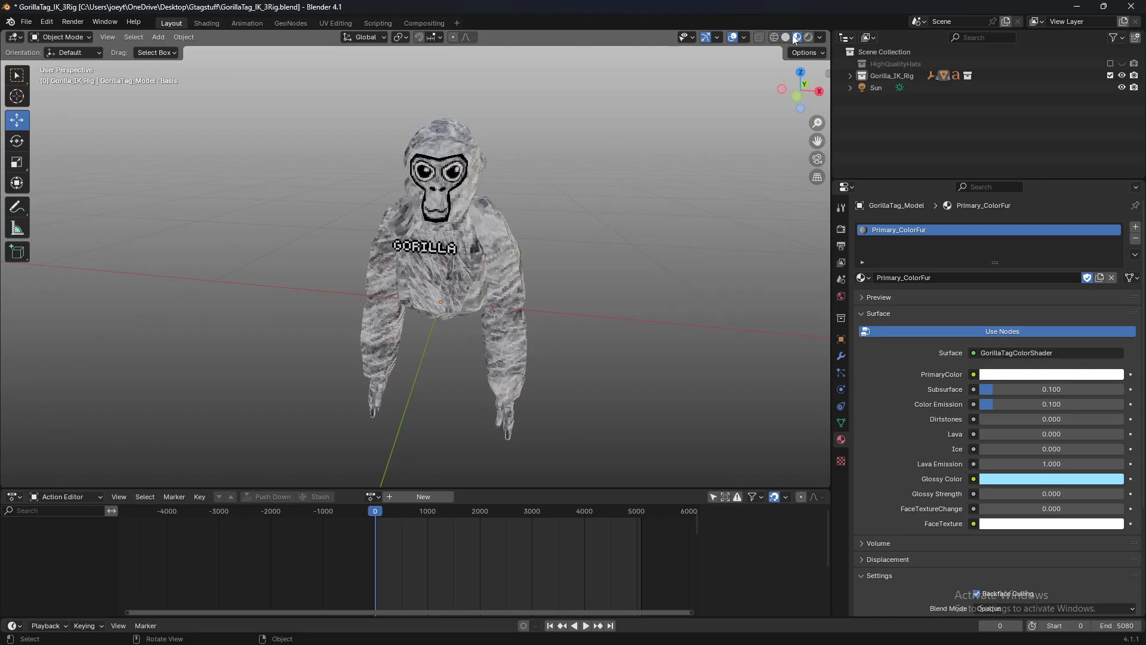
mouse_move(552, 154)
middle_mouse_down()
mouse_move(606, 133)
mouse_move(558, 141)
middle_mouse_up()
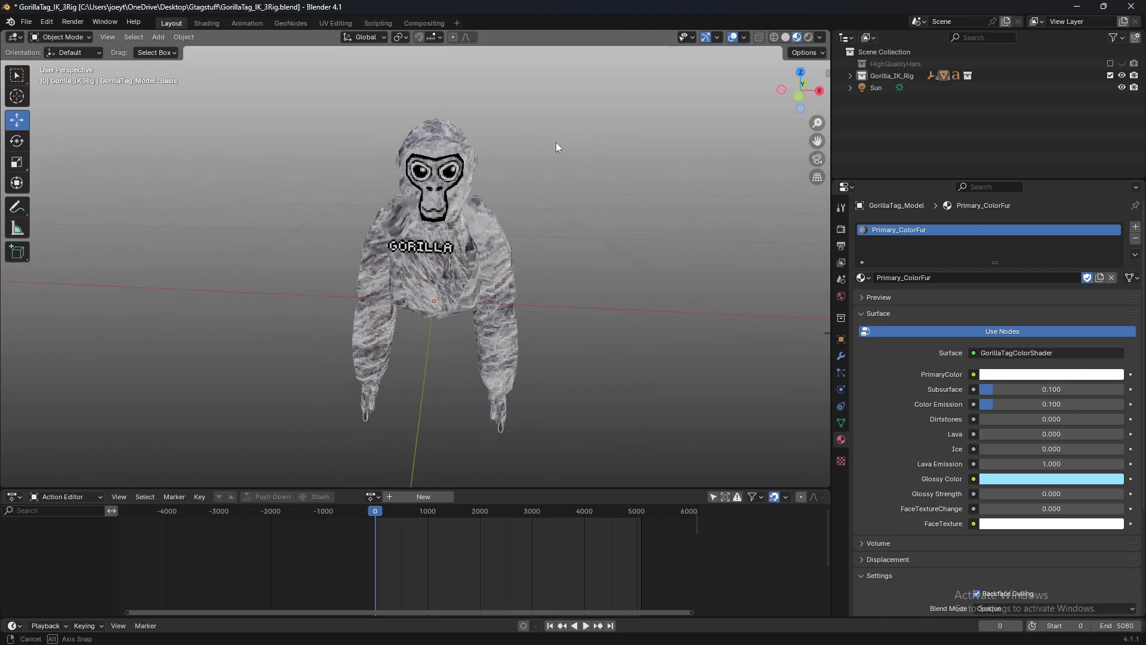
- Select the gorilla model and open it in the Shading workspace with Material Preview shading
scroll(477, 245, "up", 2)
left_click(439, 246)
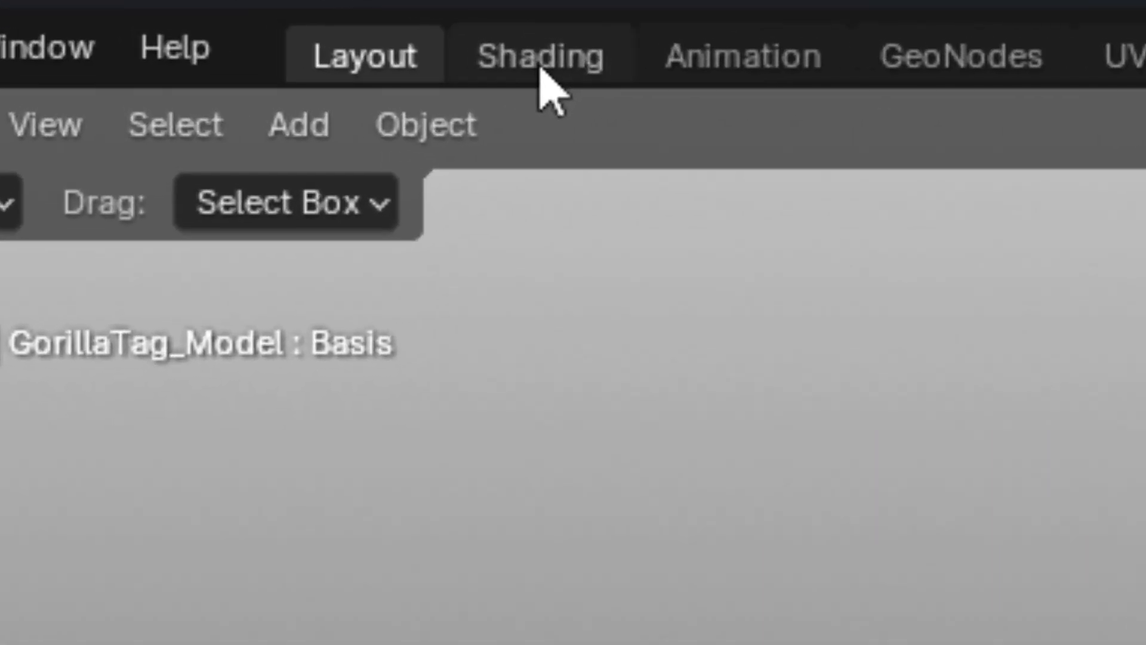
left_click(206, 24)
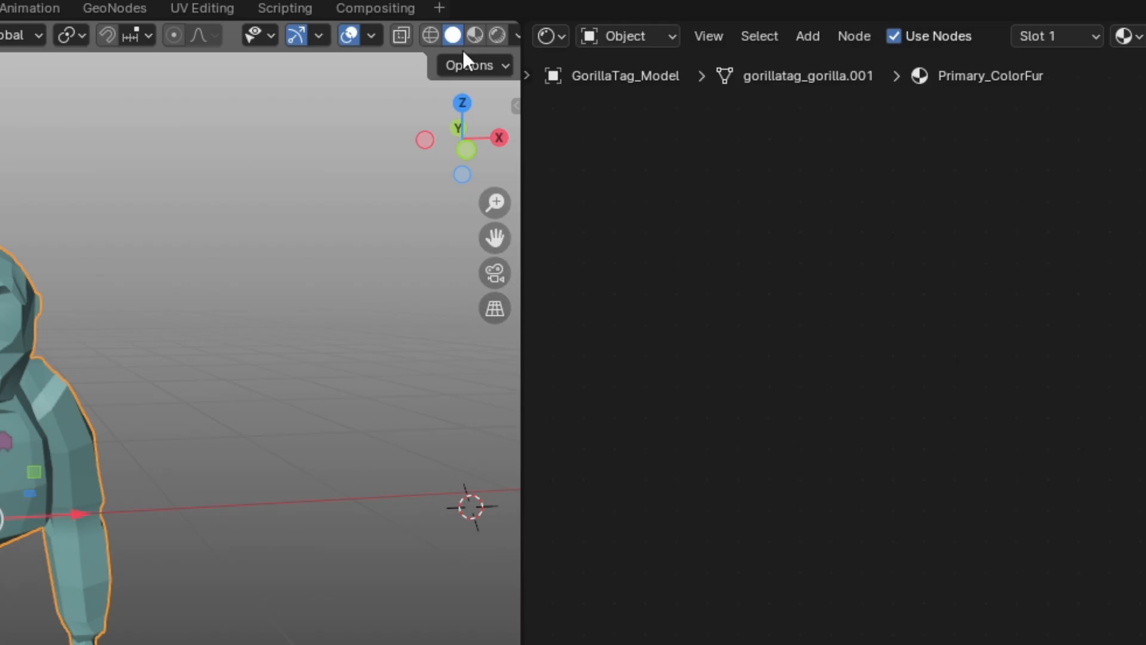
left_click(476, 37)
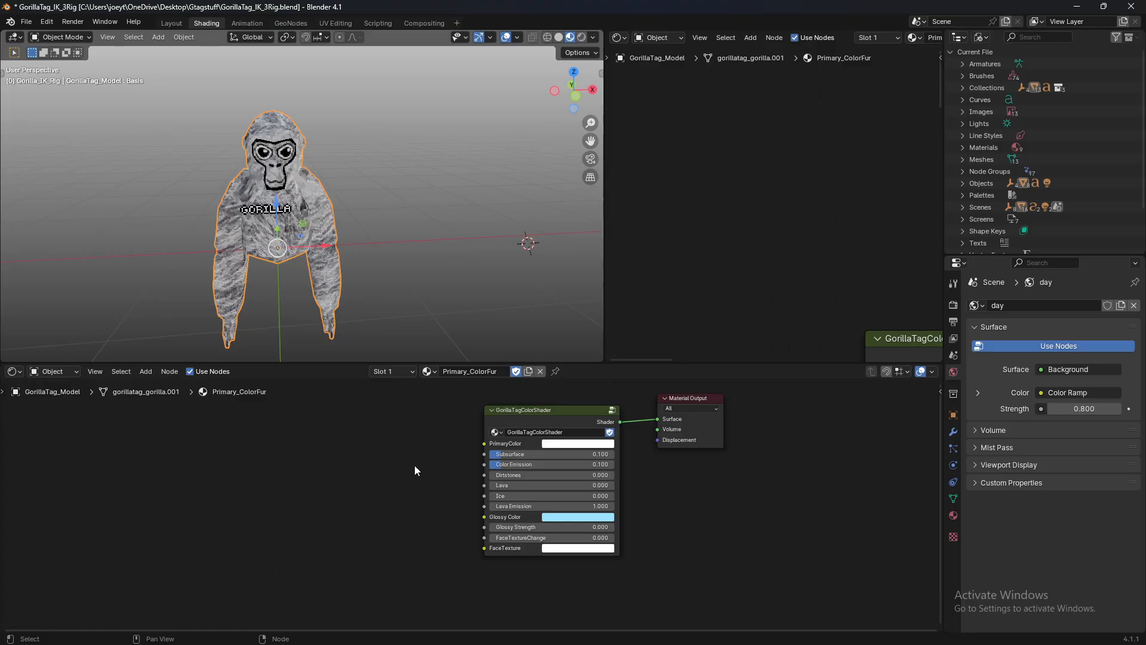
- Set the GorillaTagColorShader node's PrimaryColor to blue with hue 0.590, saturation 0.891 and value 1.000
scroll(416, 471, "up", 1)
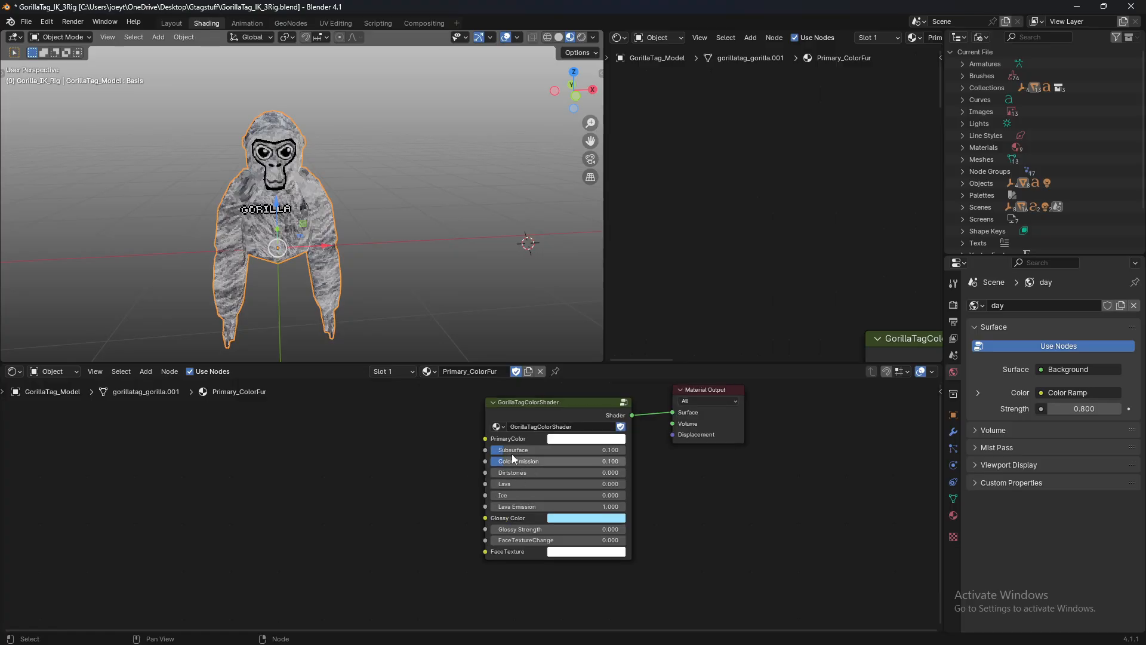
scroll(368, 467, "down", 8)
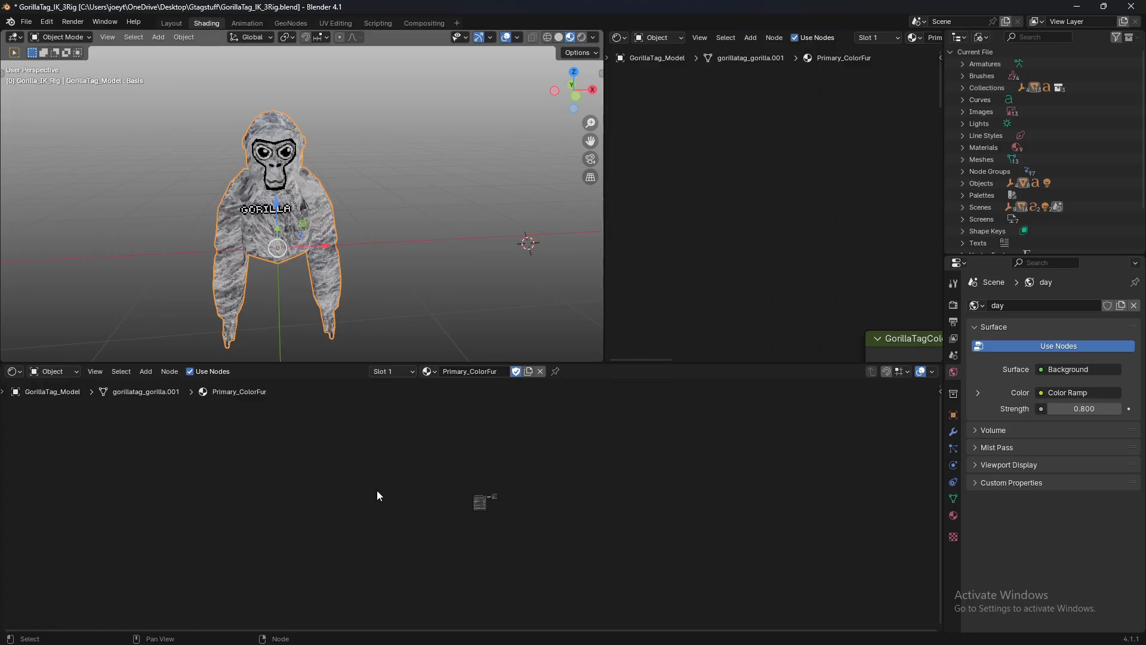
scroll(377, 494, "up", 14)
middle_click_drag(625, 532, 454, 512)
scroll(418, 503, "up", 4)
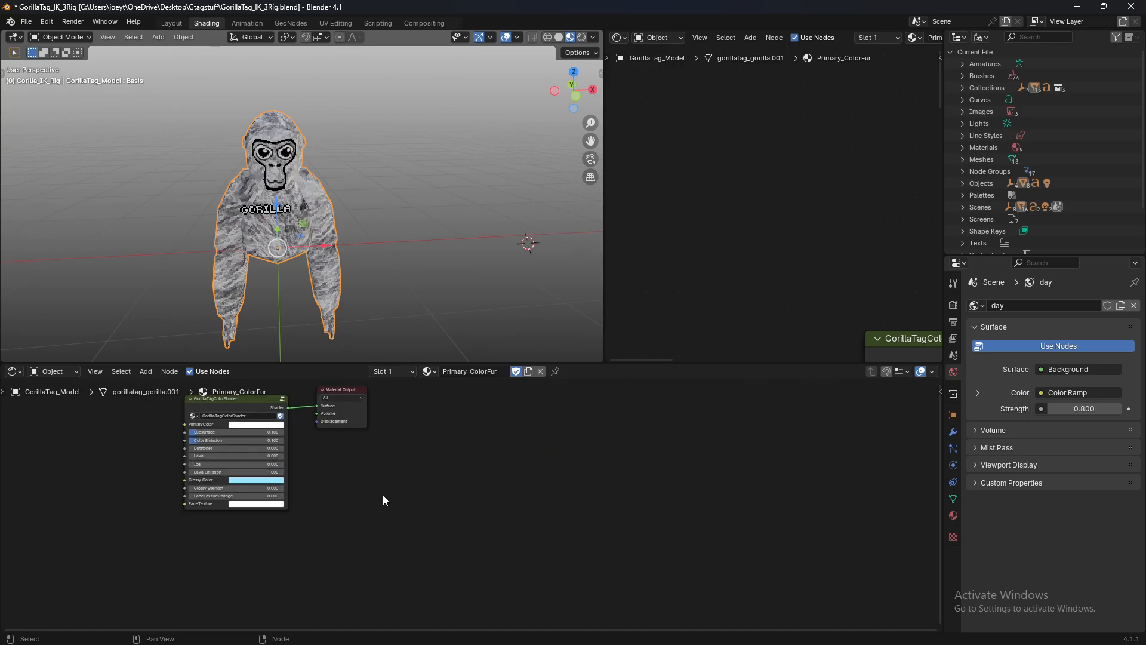
middle_click_drag(264, 499, 488, 532)
scroll(489, 536, "up", 4)
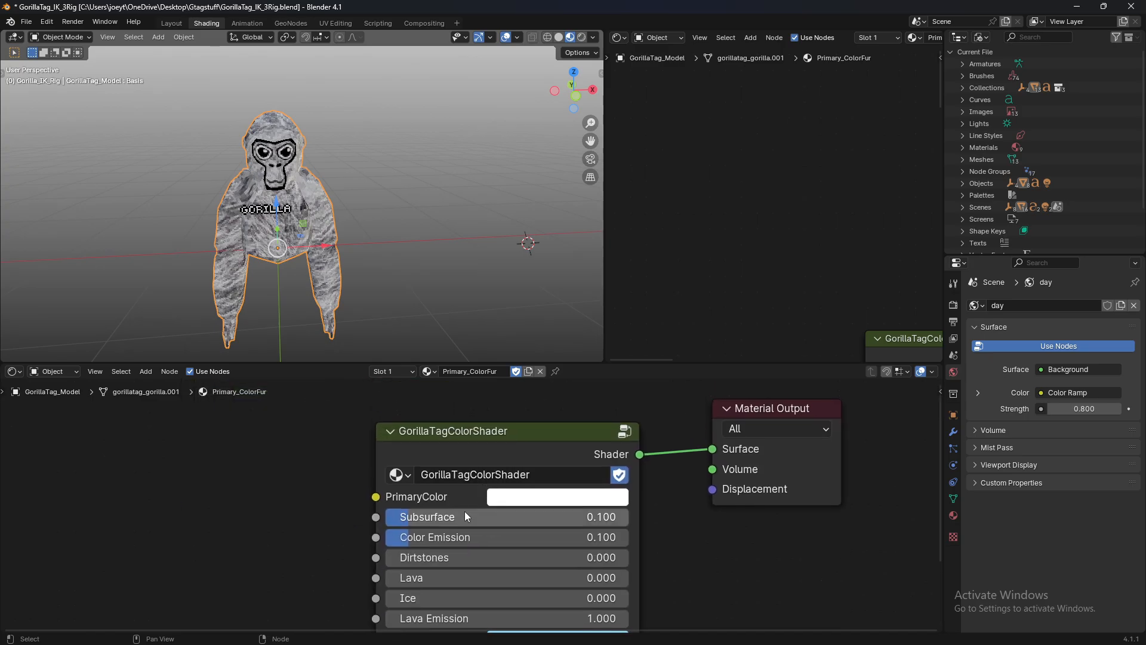
left_click(528, 501)
left_click_drag(598, 338, 658, 276)
left_click_drag(657, 276, 599, 240)
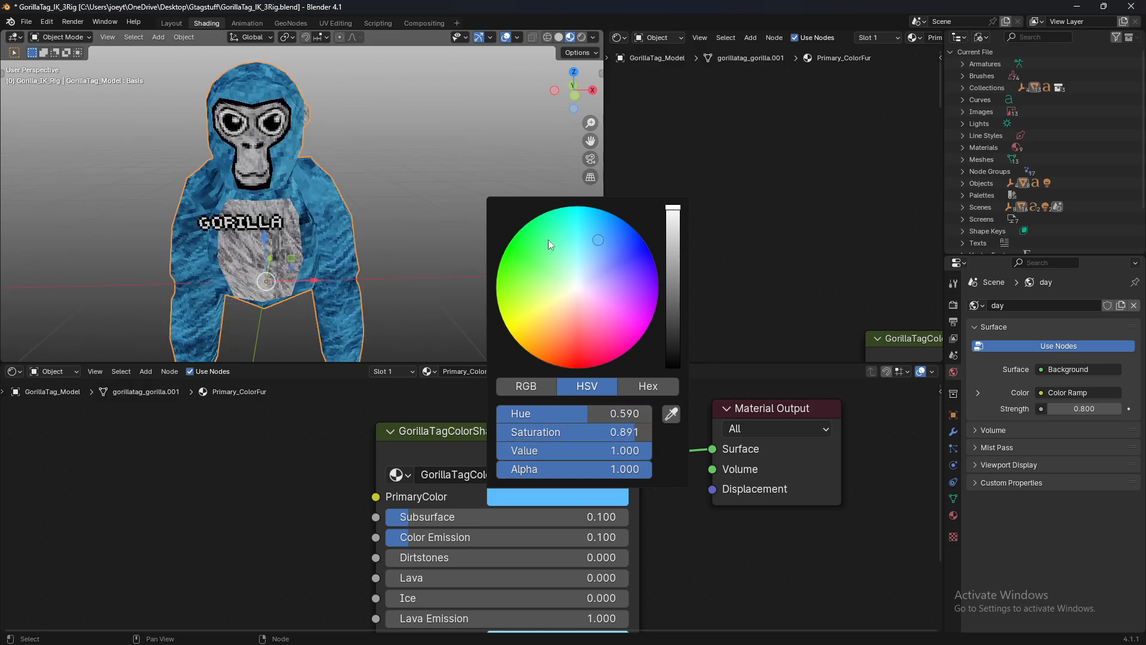
- Try the lava fur on the gorilla by raising the shader's Lava value to 1.000
scroll(401, 202, "down", 7)
mouse_move(382, 199)
middle_mouse_down()
mouse_move(401, 221)
mouse_move(399, 182)
mouse_move(396, 195)
middle_mouse_up()
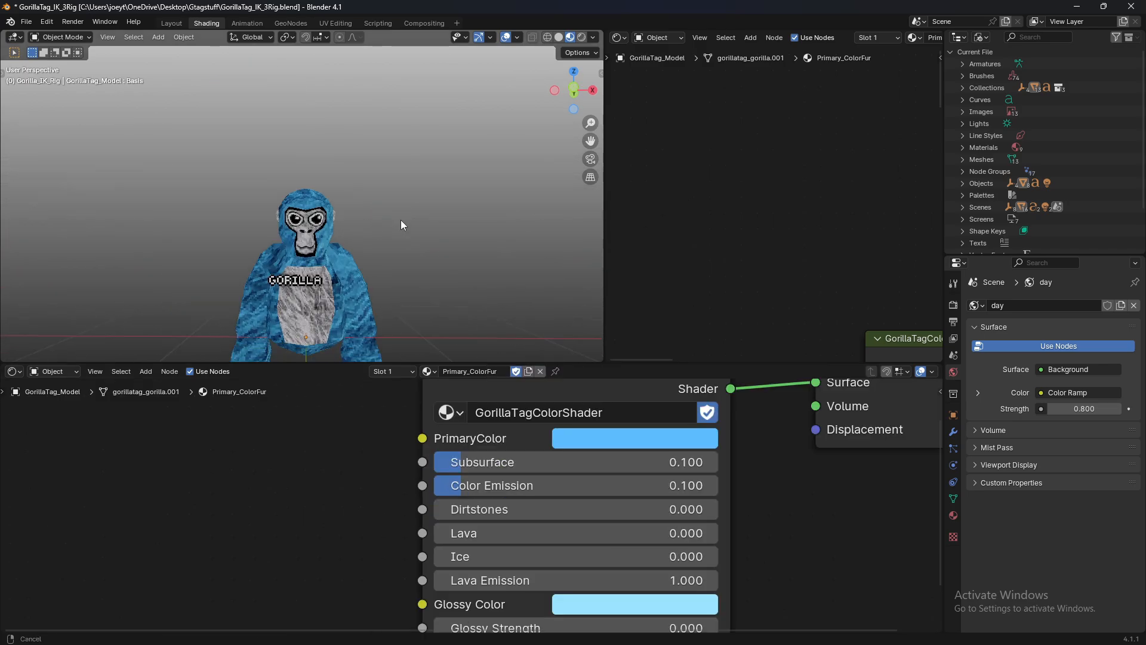
scroll(396, 195, "down", 1)
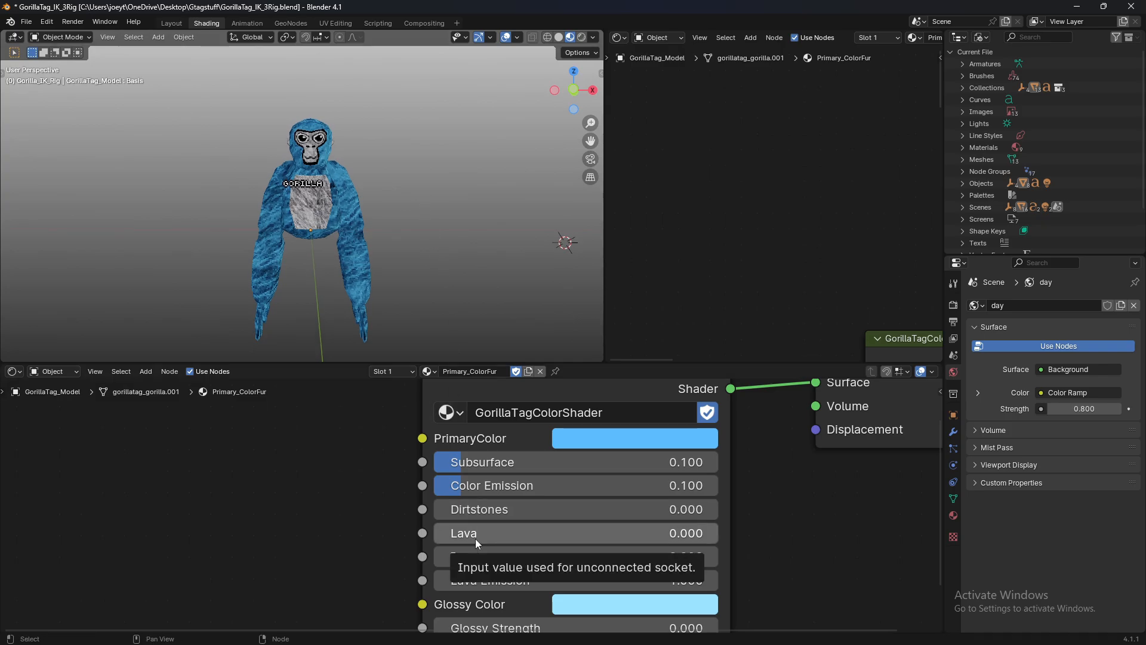
left_click_drag(476, 538, 716, 538)
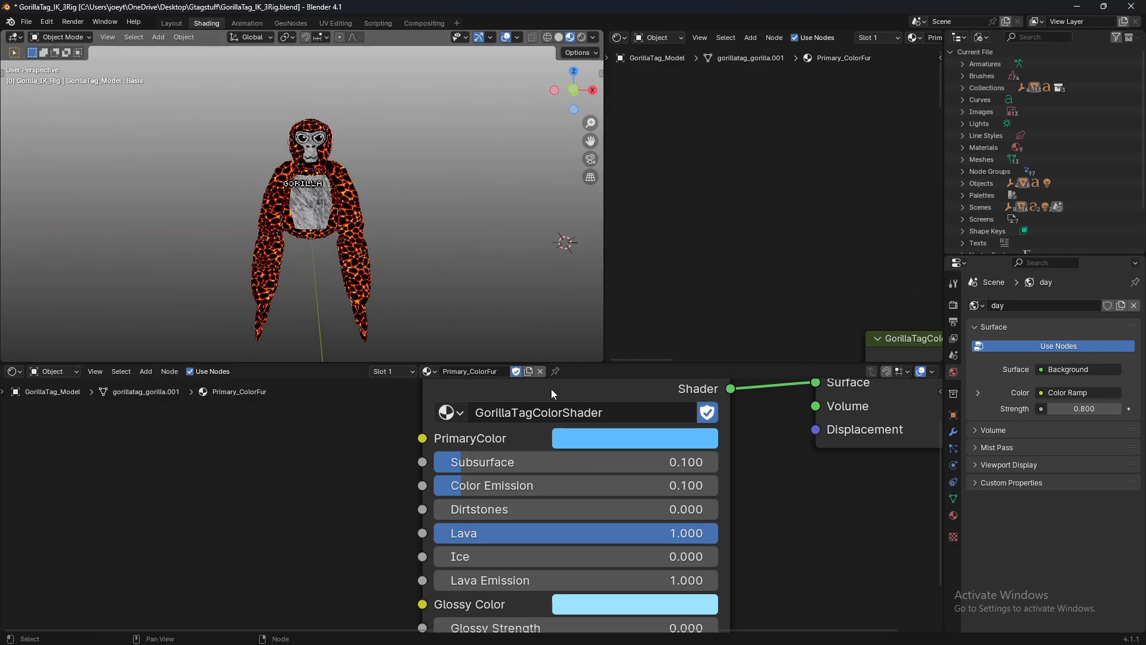
scroll(543, 320, "up", 5)
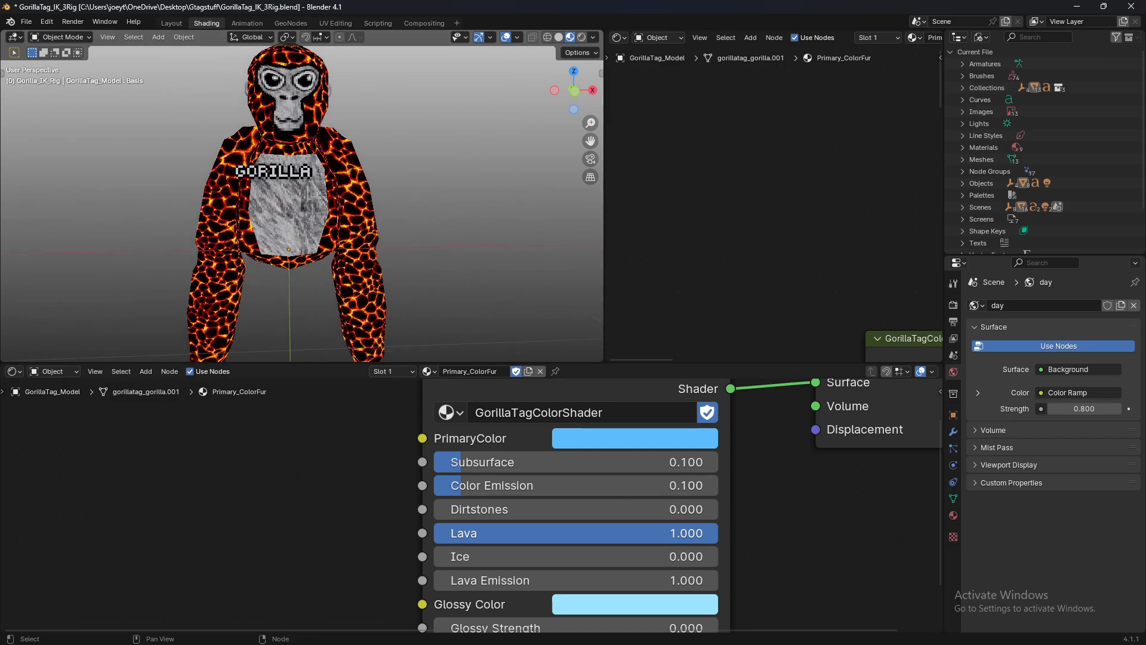
- Try the ice fur by setting the shader's Lava value to 0.000 and its Ice value to 1.000
left_click_drag(716, 533, 574, 533)
middle_click_drag(459, 226, 335, 287)
scroll(389, 259, "up", 6)
scroll(327, 263, "down", 3)
scroll(334, 310, "down", 7)
left_click_drag(561, 533, 718, 556)
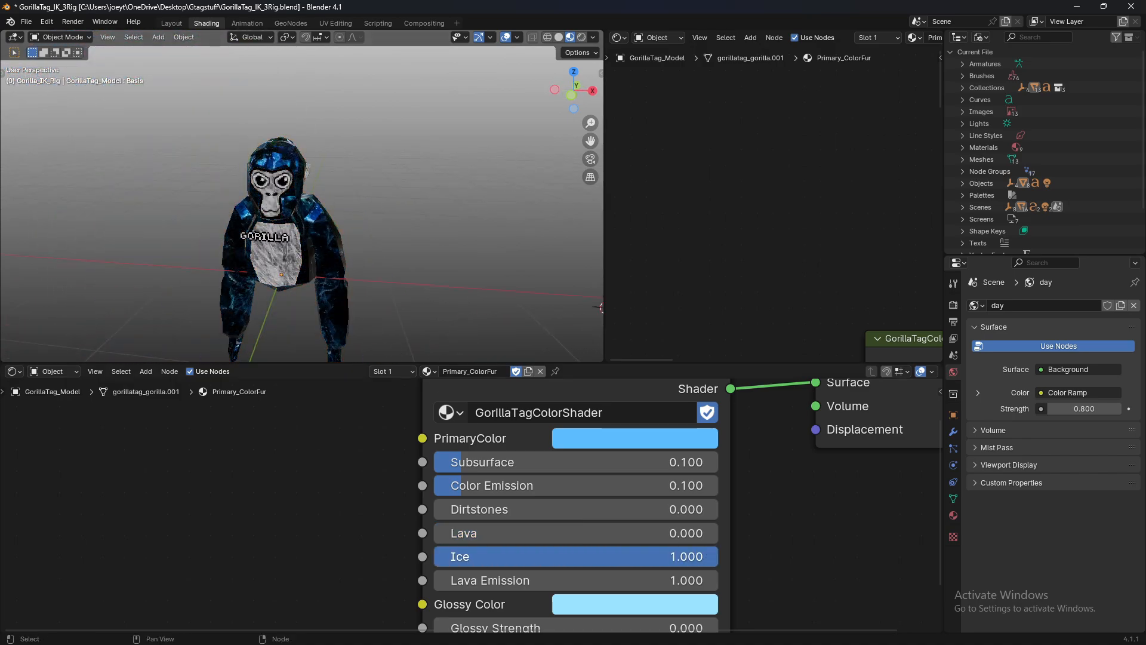
scroll(472, 506, "up", 3)
scroll(394, 257, "up", 5)
middle_click_drag(388, 239, 389, 213)
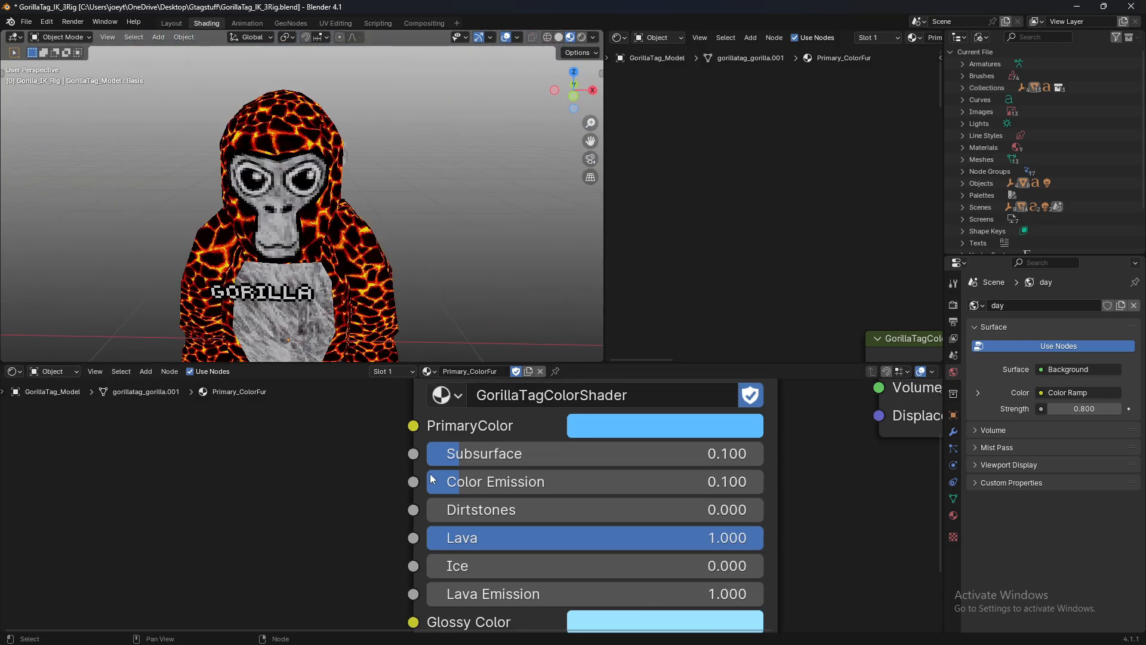
- Try a different Lava Emission strength on the shader node with the lava fur showing
scroll(466, 500, "down", 1)
middle_click_drag(537, 528, 545, 463)
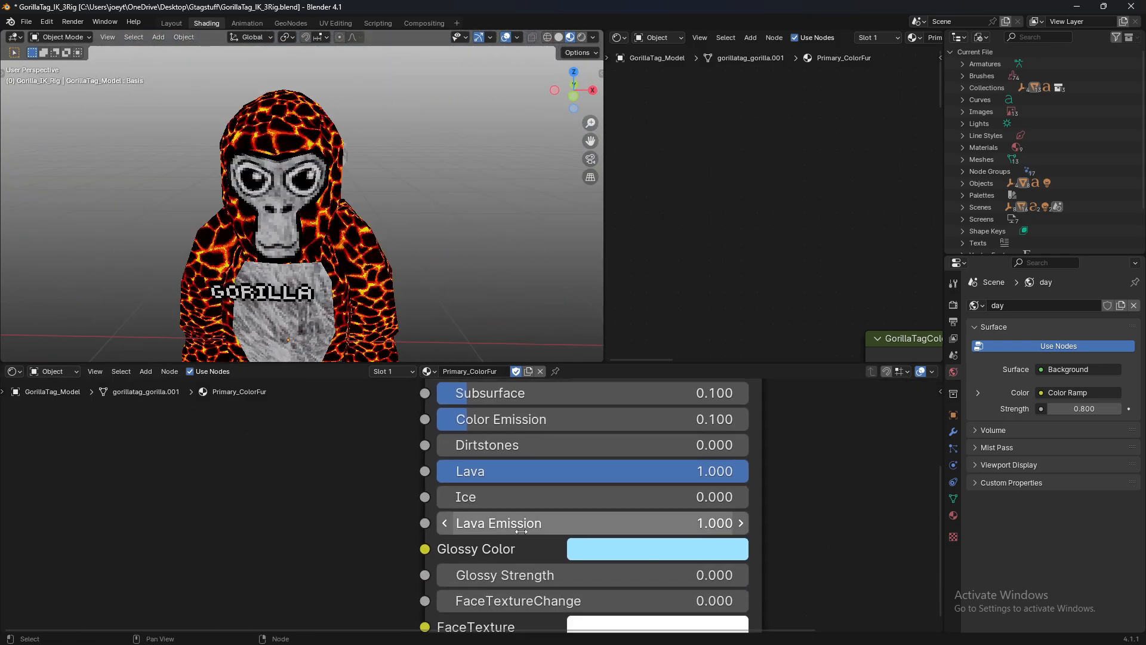
left_click_drag(484, 521, 609, 521)
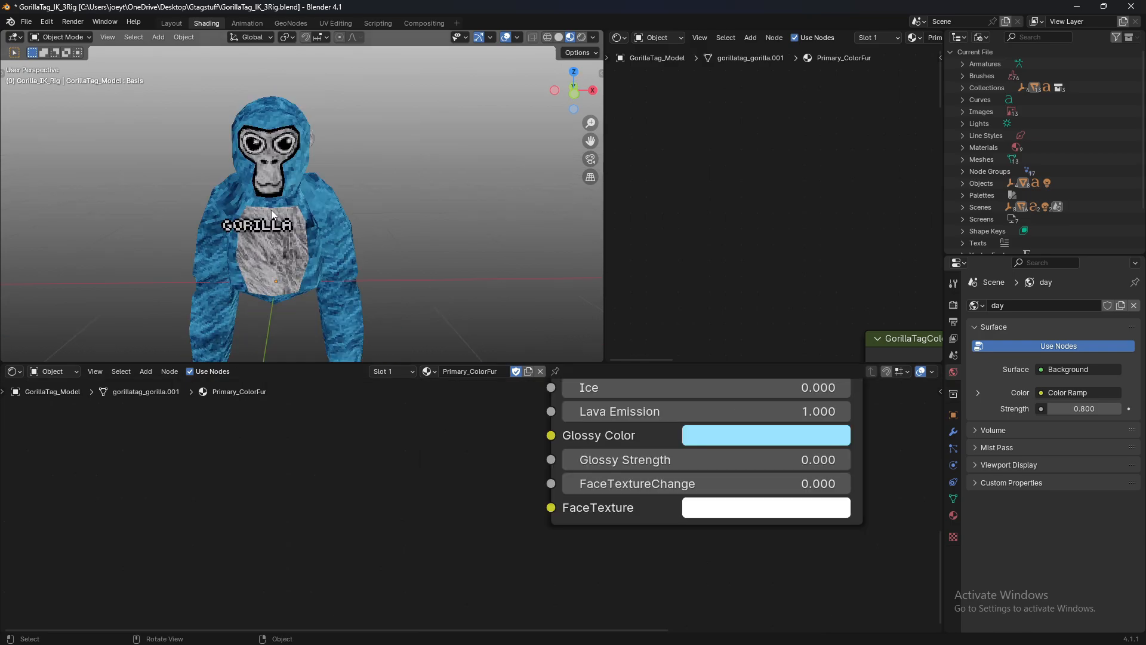
- Add an Image Texture node beside the GorillaTagColorShader node, near its FaceTexture input
right_click(352, 464)
mouse_move(350, 465)
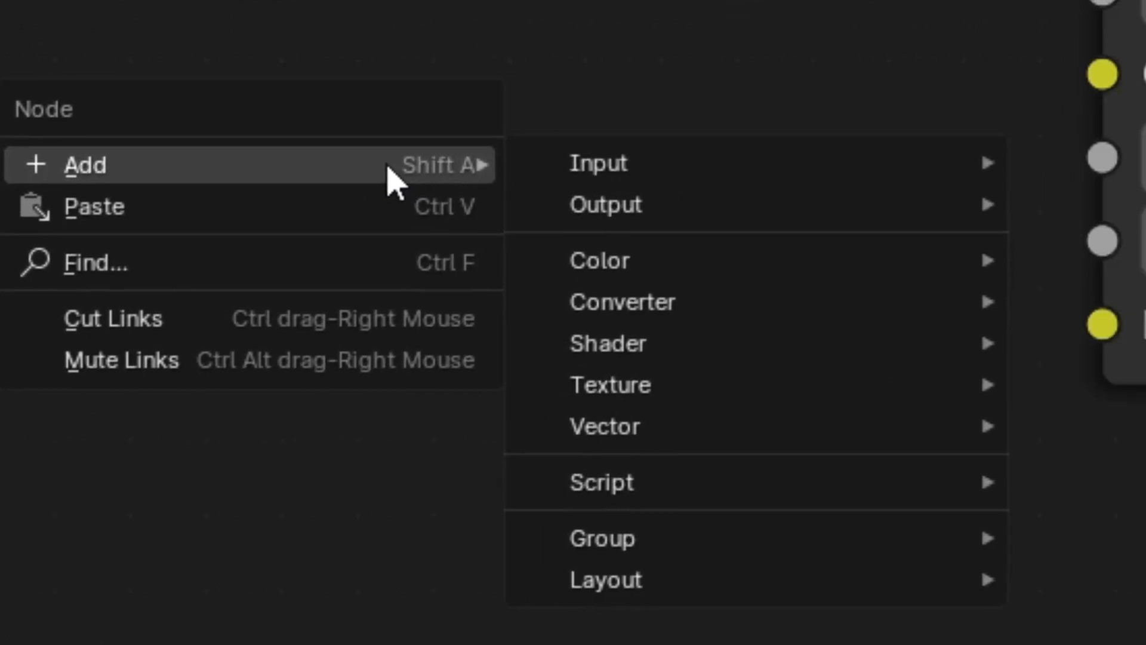
mouse_move(567, 162)
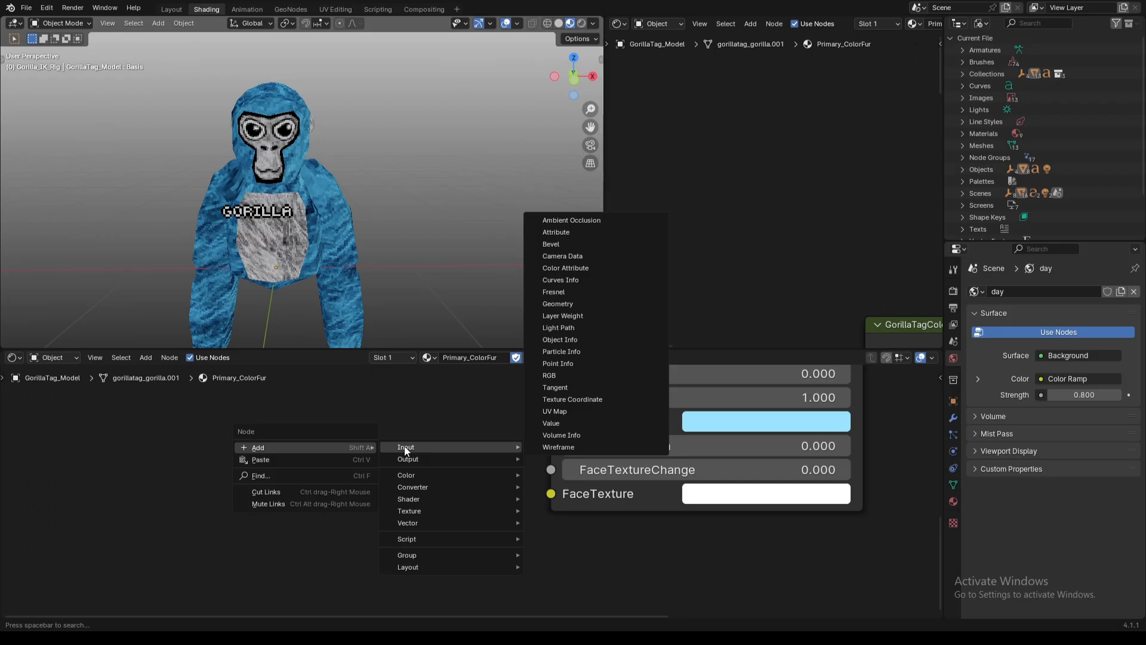
key("space")
type("im")
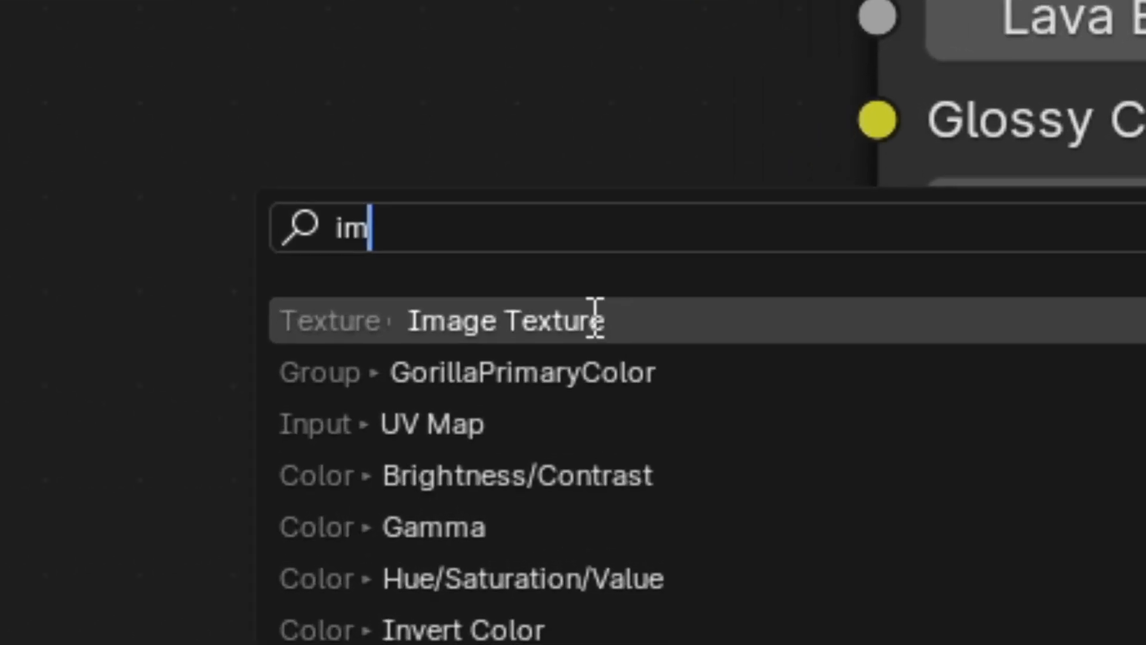
left_click(486, 467)
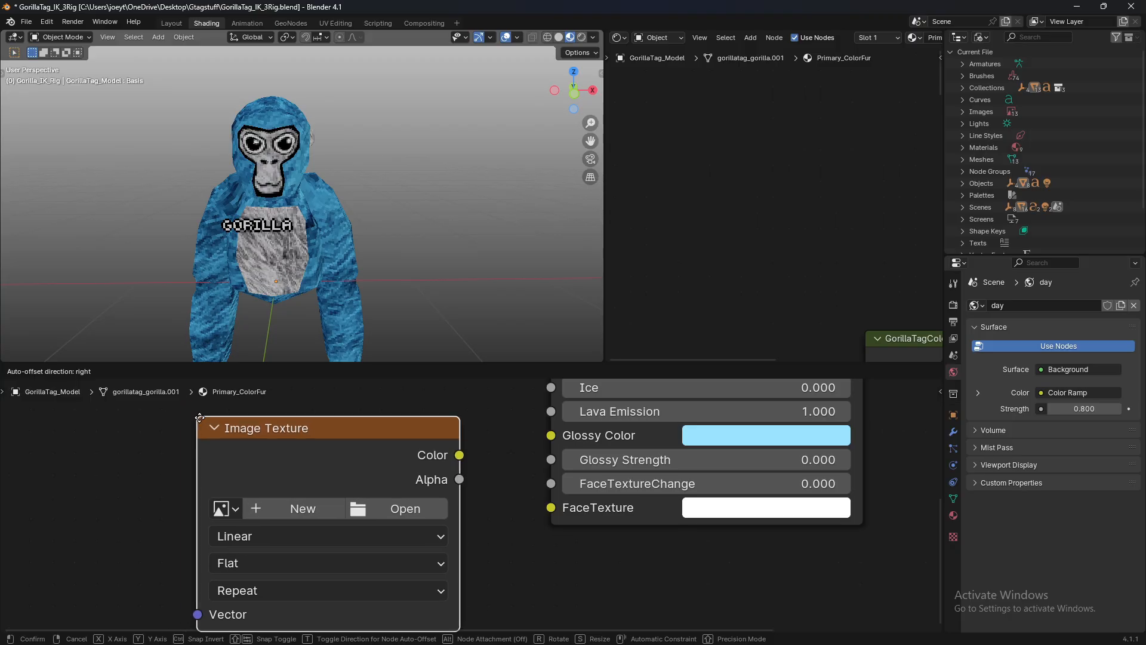
left_click(202, 423)
- Browse for the Image Texture node's image with thumbnails shown, and open the drive-download-20240521T180910Z-001 folder in Downloads
scroll(384, 463, "down", 5)
mouse_move(415, 466)
middle_mouse_down()
mouse_move(403, 436)
mouse_move(412, 474)
middle_mouse_up()
left_click(422, 507)
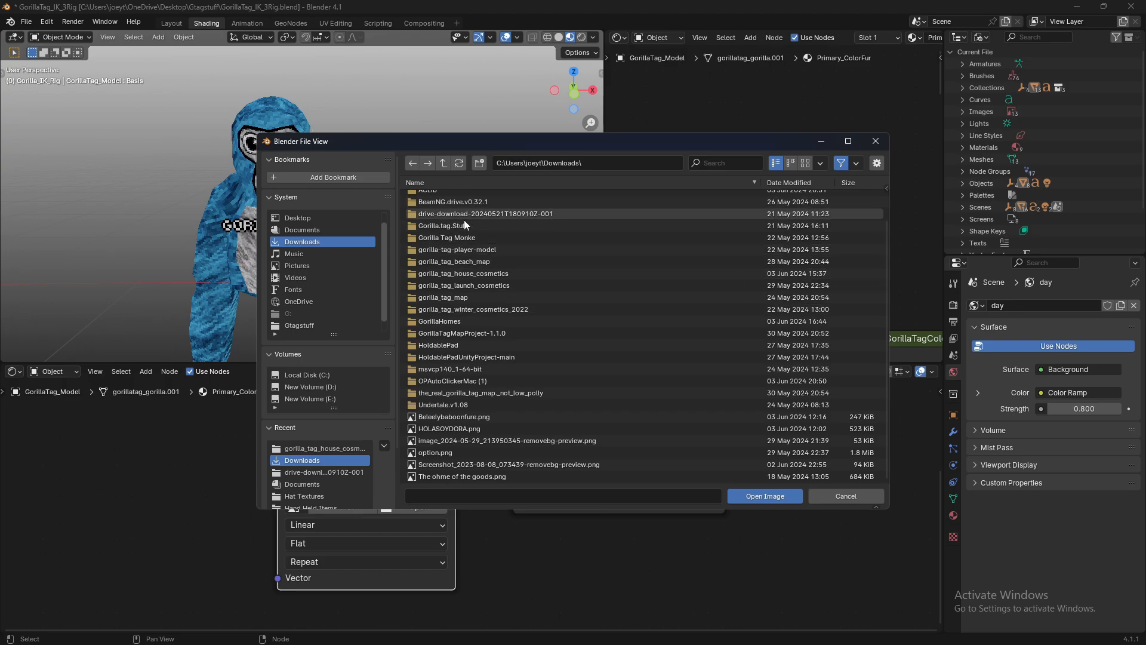
left_click(790, 162)
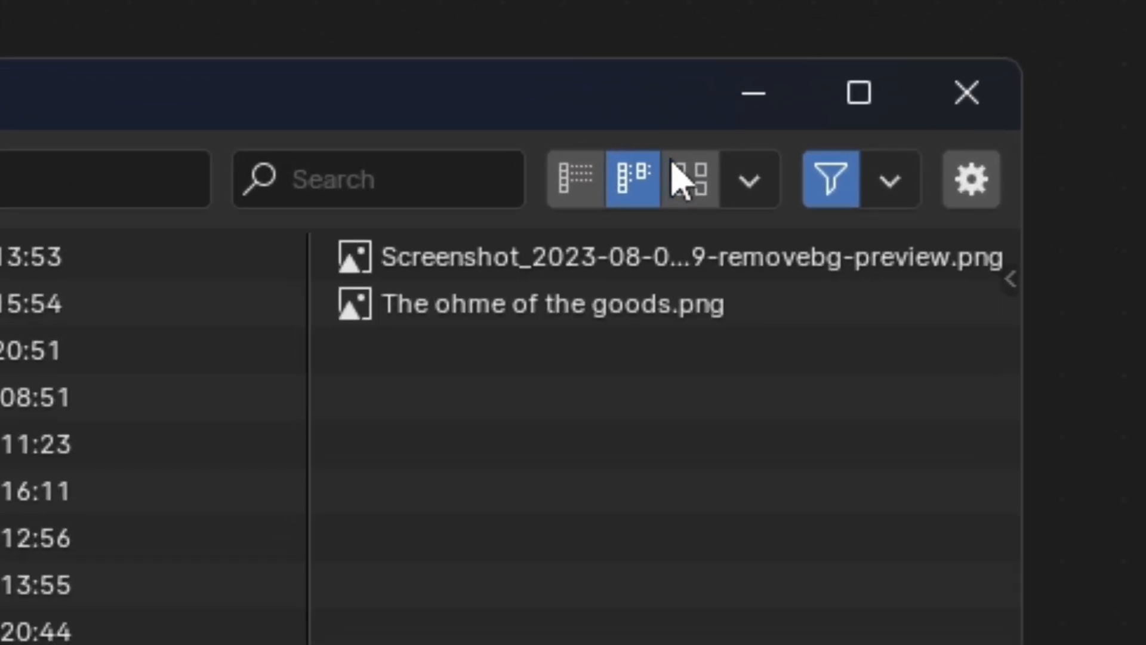
left_click(690, 179)
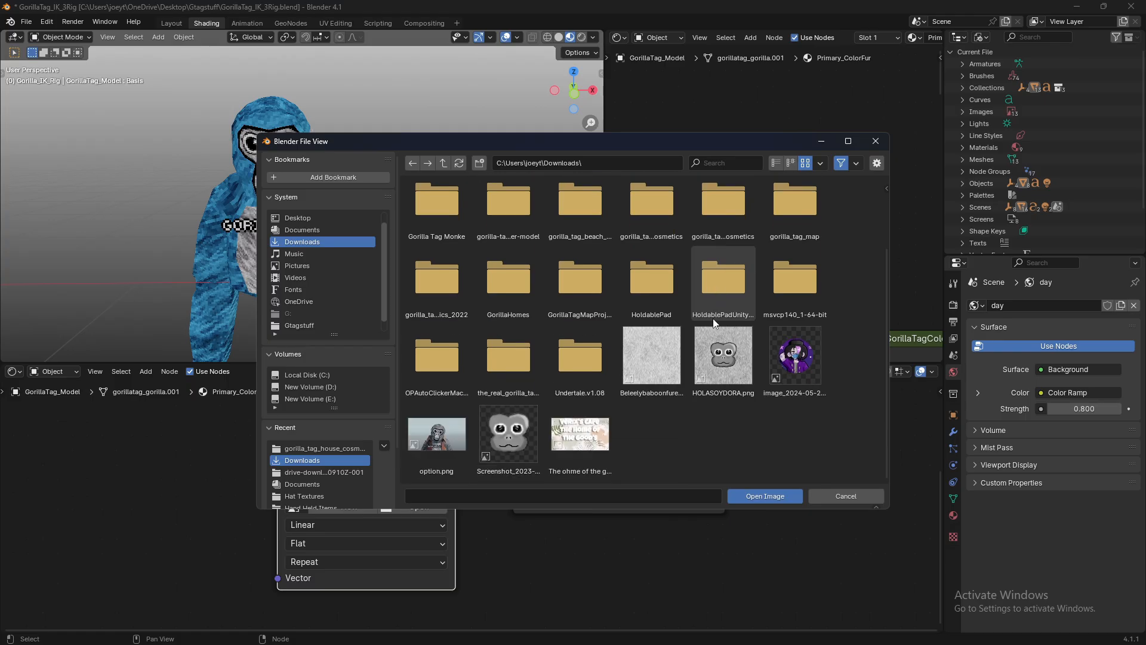
scroll(739, 308, "up", 1)
key("ctrl+f")
type("drive")
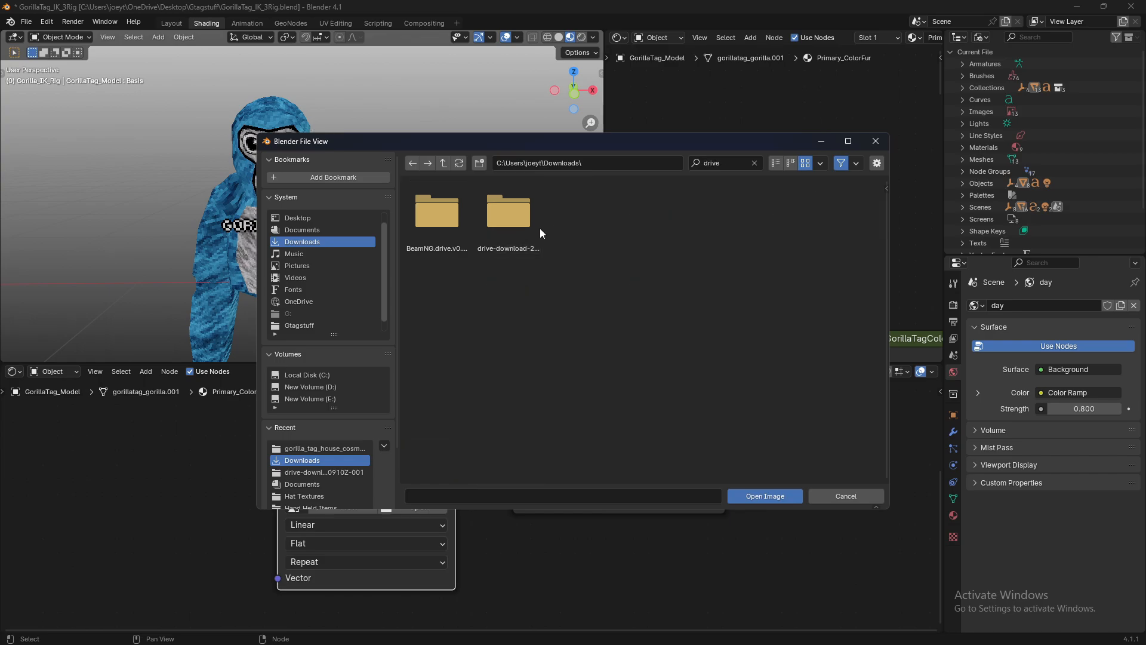
double_click(508, 212)
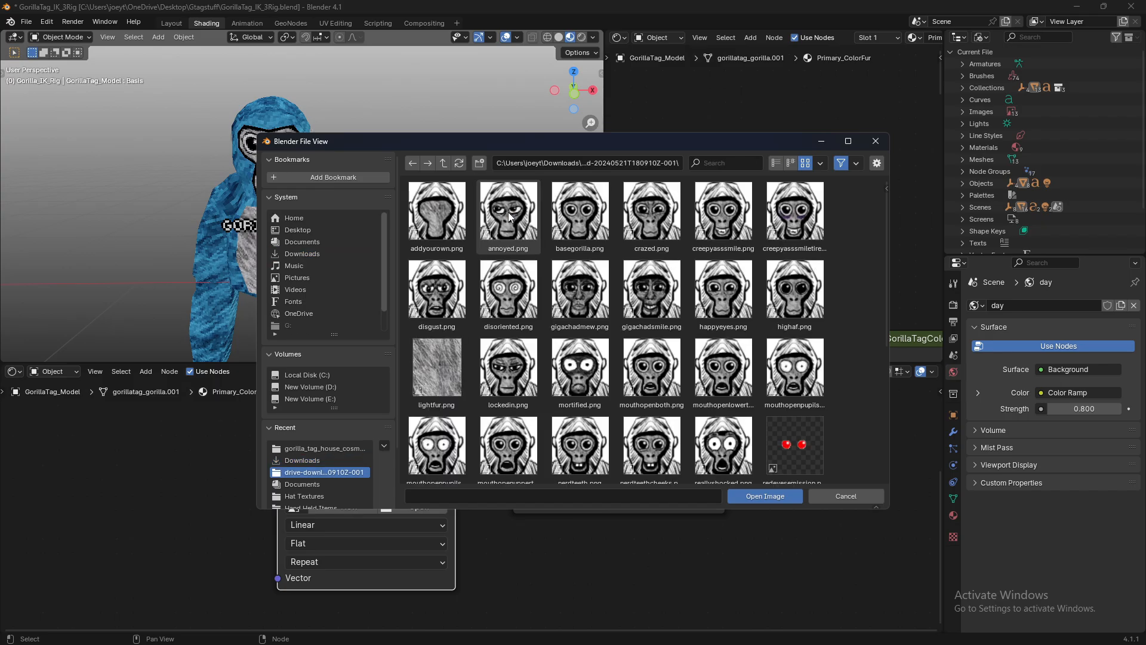
- Load the face image disgust.png into the Image Texture node
scroll(605, 235, "down", 2)
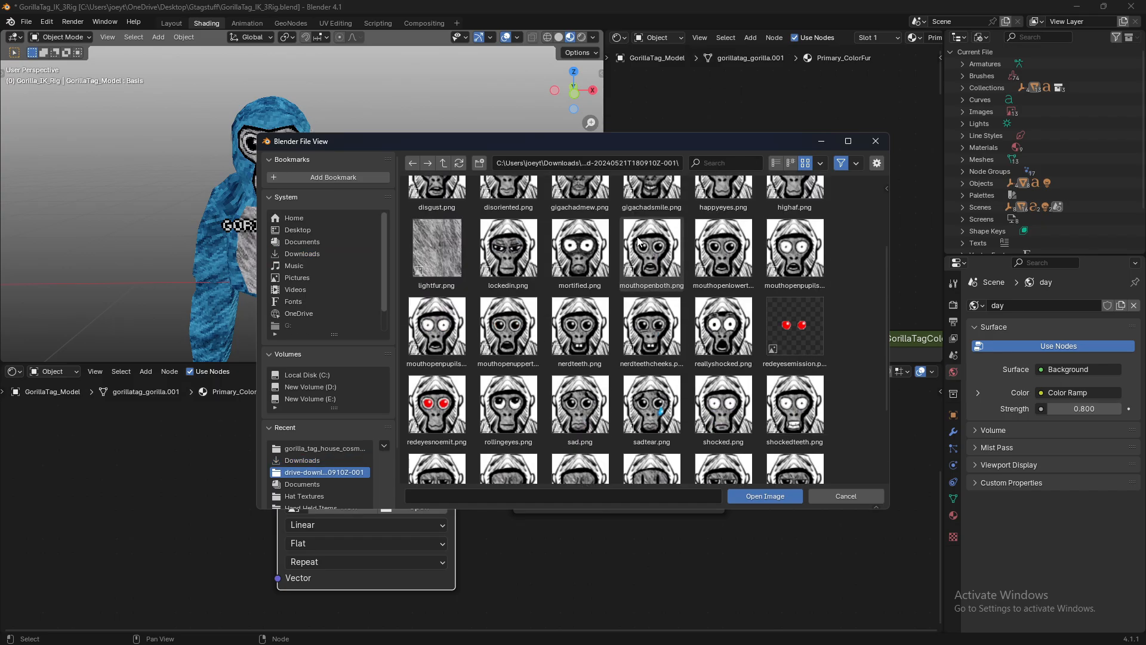
left_click(452, 239)
double_click(446, 242)
- Connect the disgust.png node's Color output to the FaceTexture input of the GorillaTagColorShader node
scroll(446, 243, "up", 4)
scroll(345, 174, "down", 2)
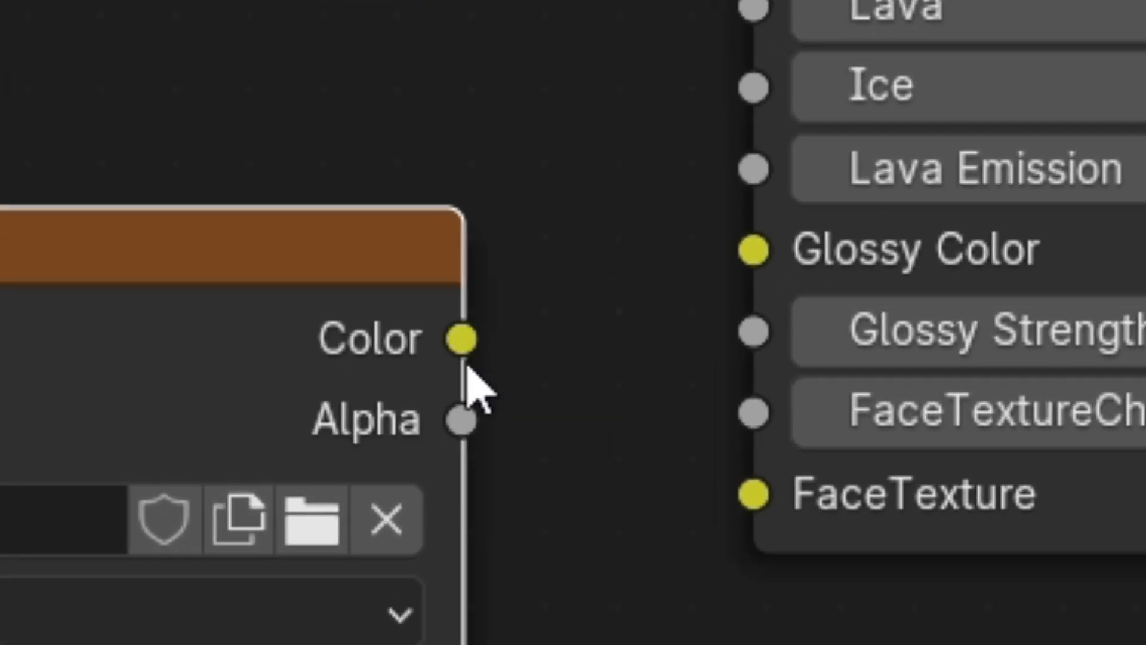
left_click_drag(462, 339, 794, 535)
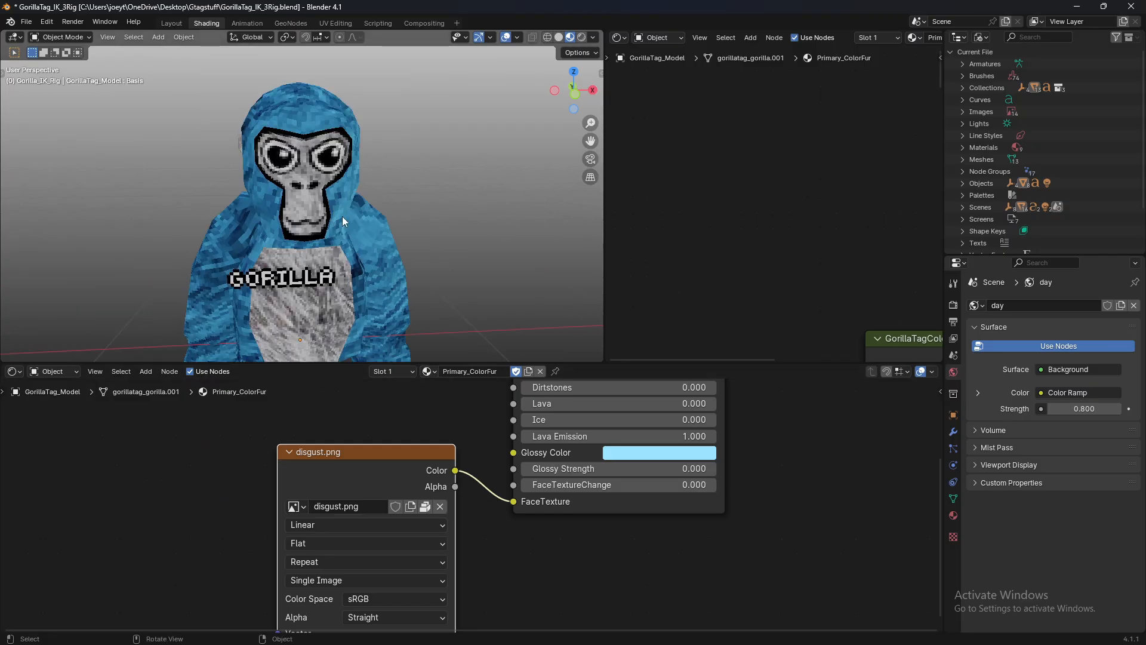
- Set FaceTextureChange on the GorillaTagColorShader node to 1.000
mouse_move(343, 218)
middle_mouse_down()
mouse_move(330, 217)
mouse_move(340, 219)
middle_mouse_up()
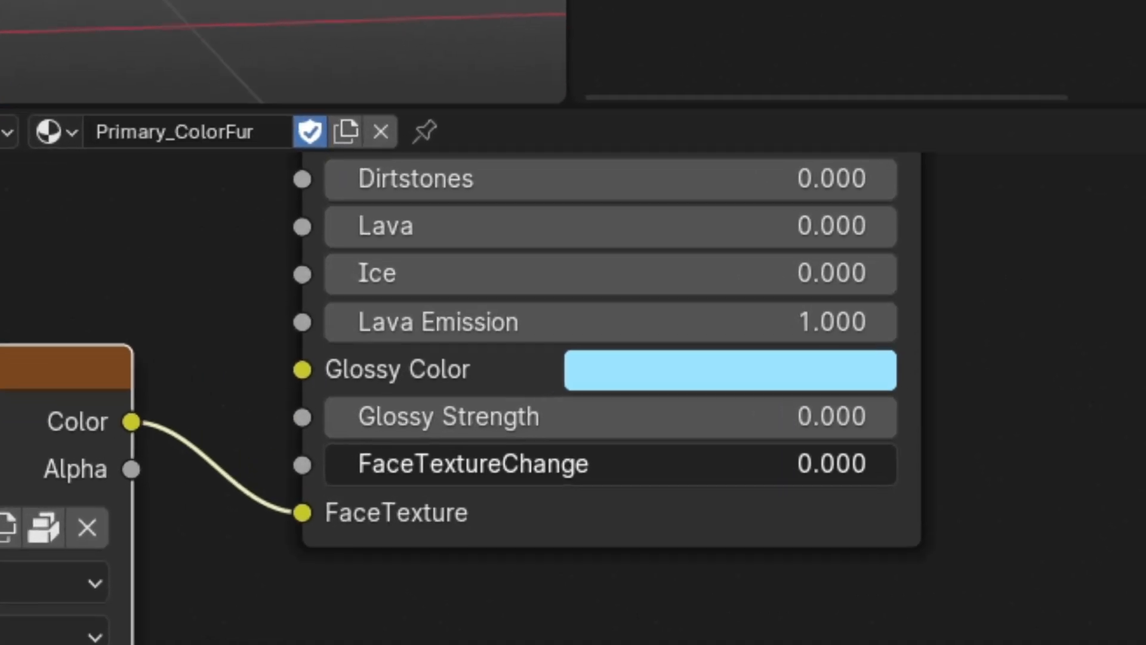
left_click_drag(567, 464, 895, 464)
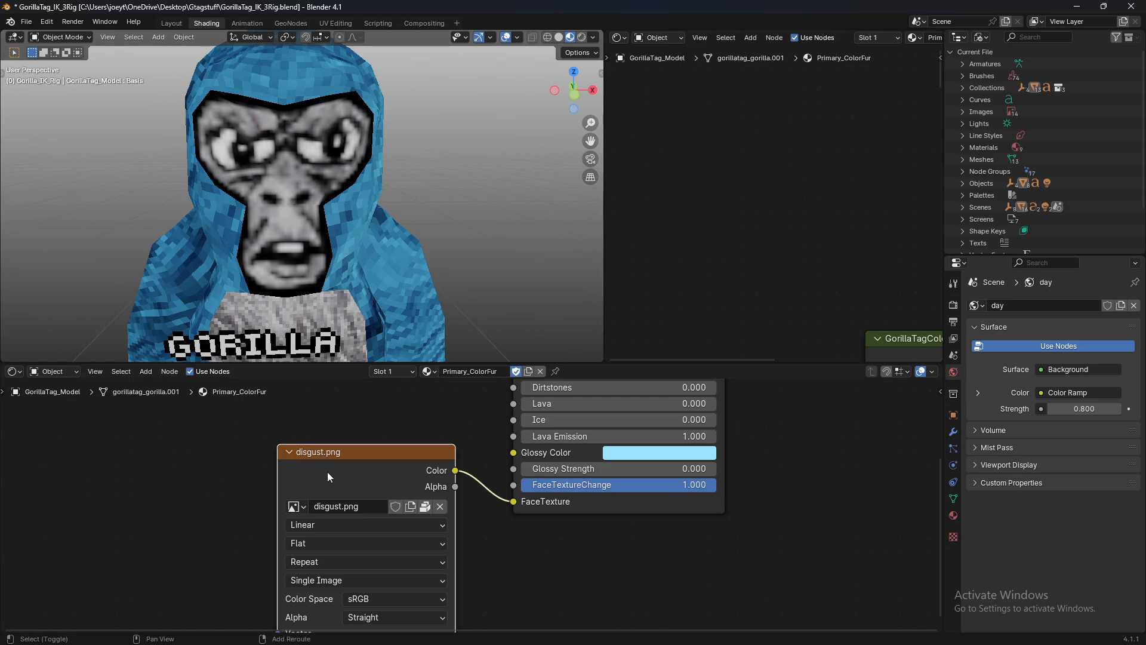
- Change the interpolation of the disgust.png Image Texture node to Closest
middle_click_drag(327, 471, 364, 442, "shift")
scroll(353, 424, "up", 1)
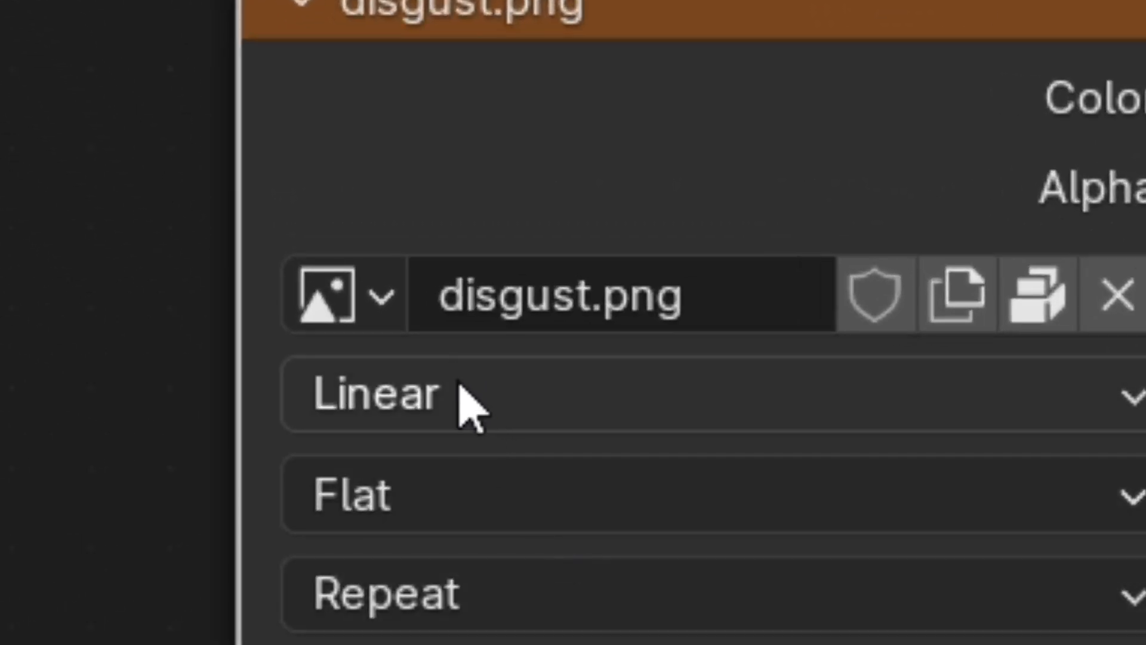
left_click(347, 480)
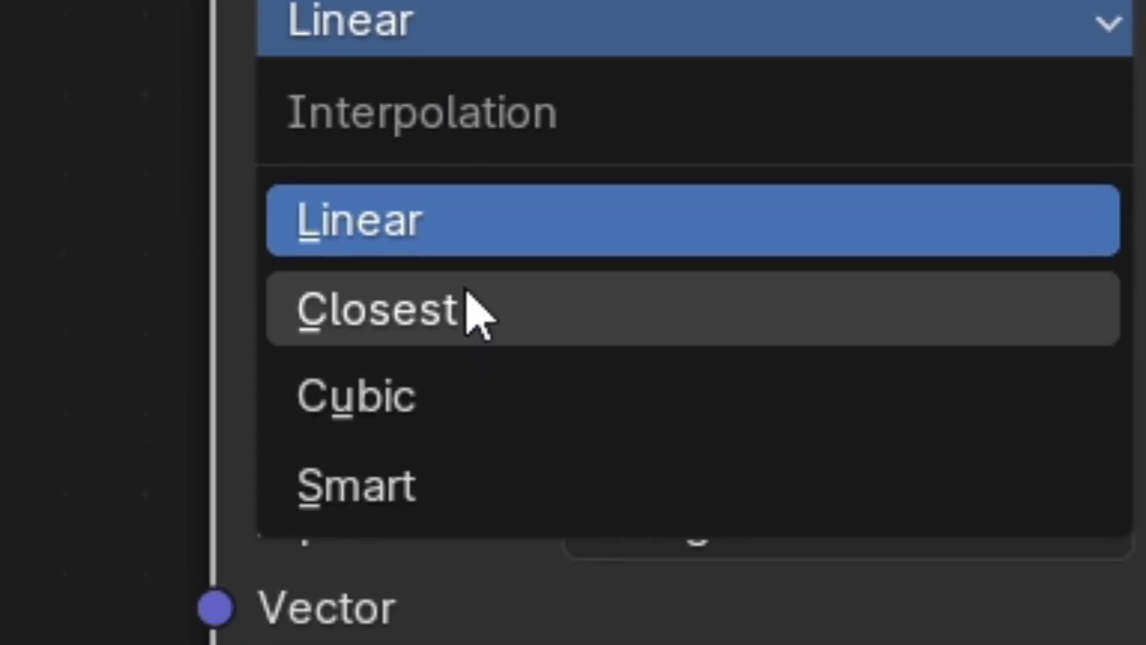
left_click(472, 534)
scroll(371, 199, "up", 5)
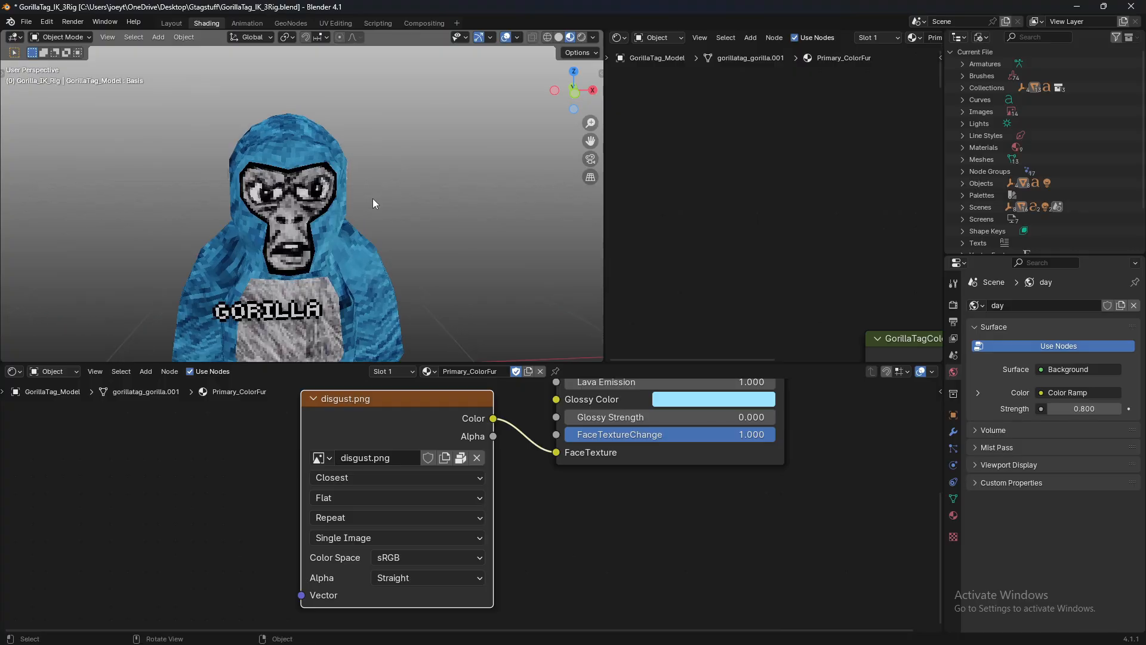
scroll(368, 198, "down", 2)
mouse_move(367, 198)
middle_mouse_down("shift")
mouse_move(371, 187)
mouse_move(358, 191)
middle_mouse_up("shift")
- Switch to the Layout workspace and put the GorillaTag_IK_Rig armature into Pose Mode
key("ctrl+z")
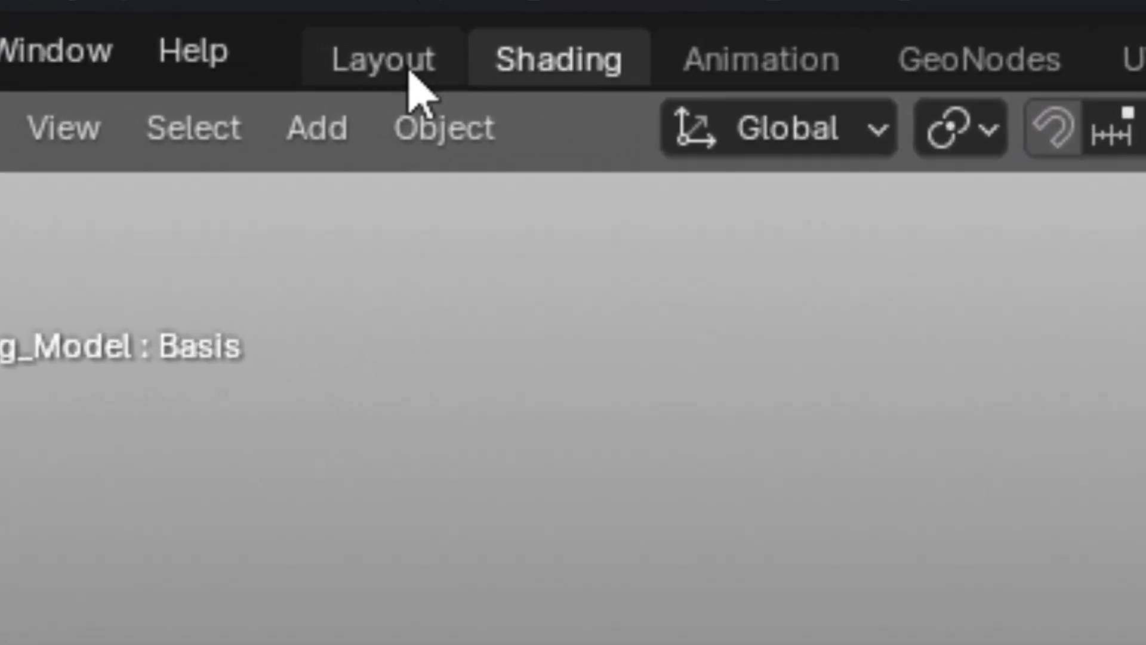
left_click(177, 25)
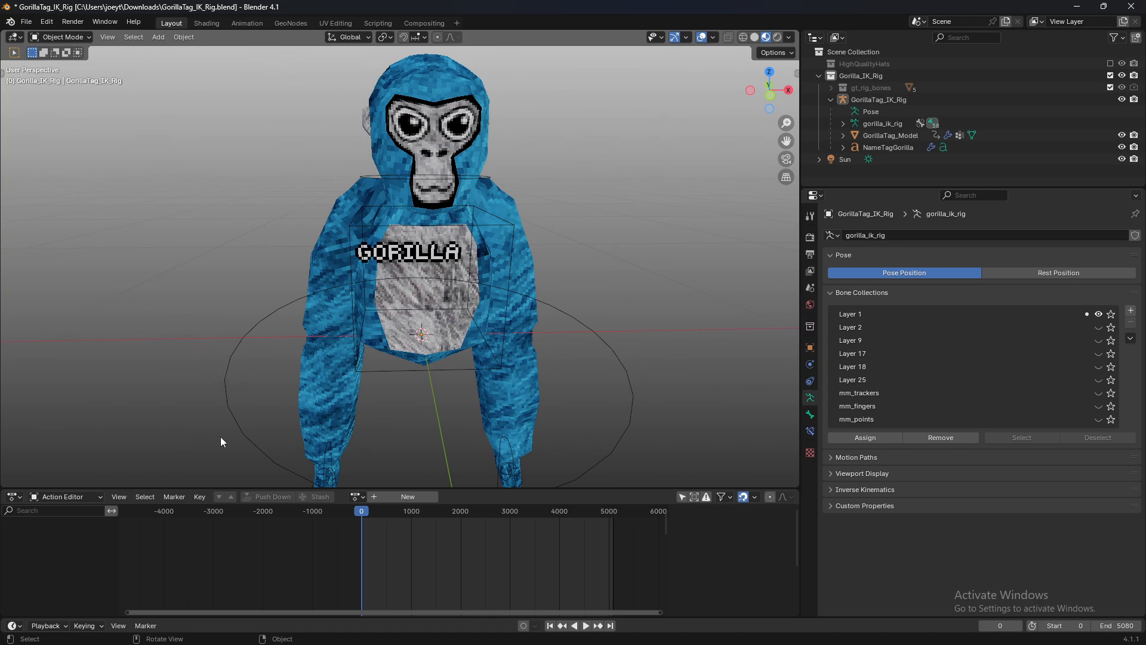
left_click(263, 324)
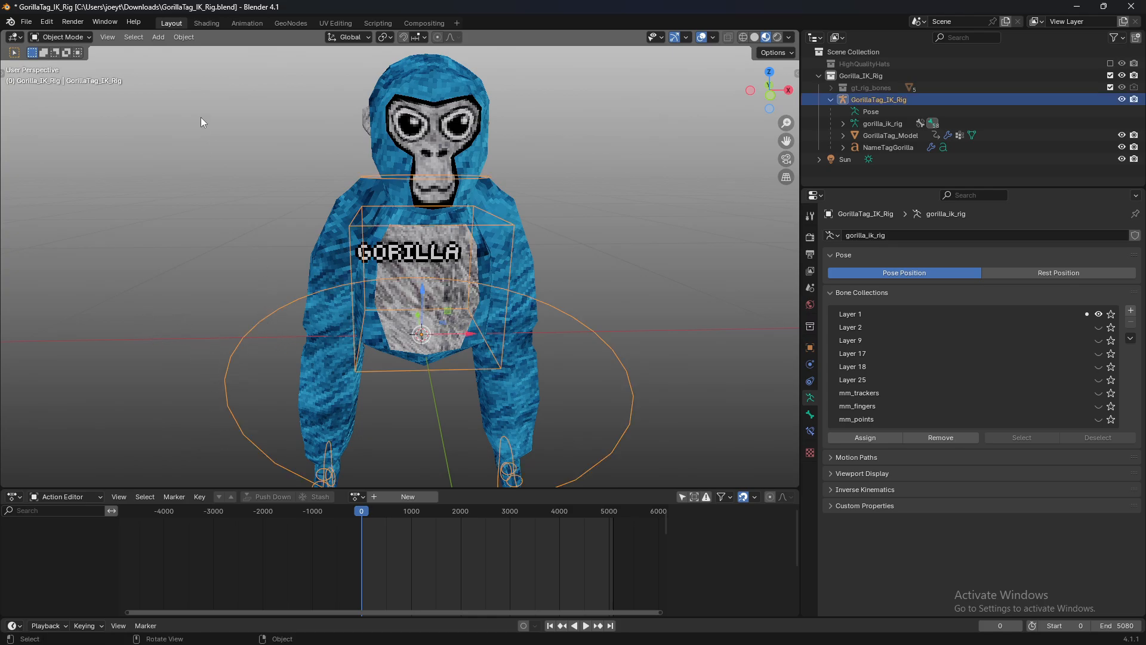
left_click(62, 37)
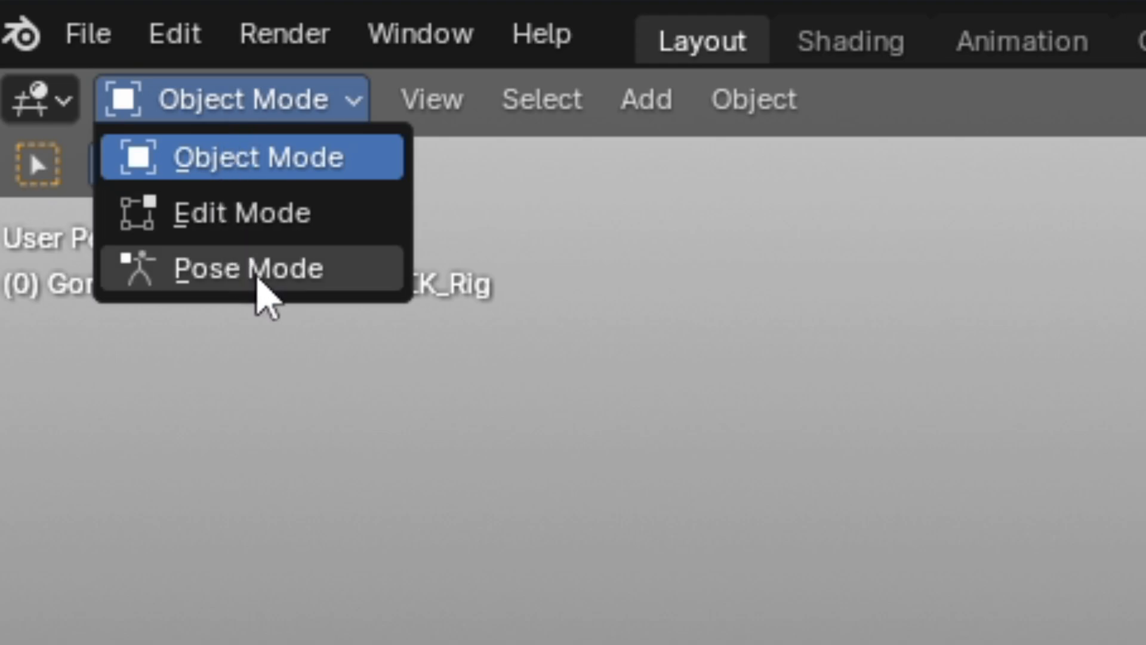
left_click(263, 285)
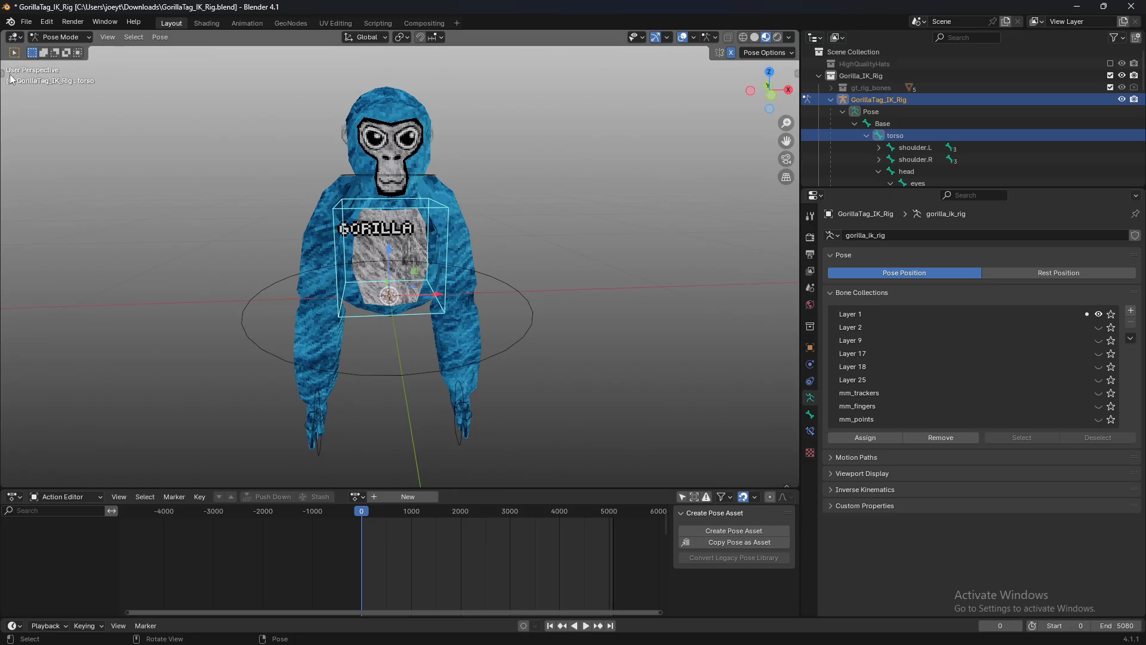
- Show the 3D viewport's toolbar and select the hand_controller.R bone for moving
left_click(108, 37)
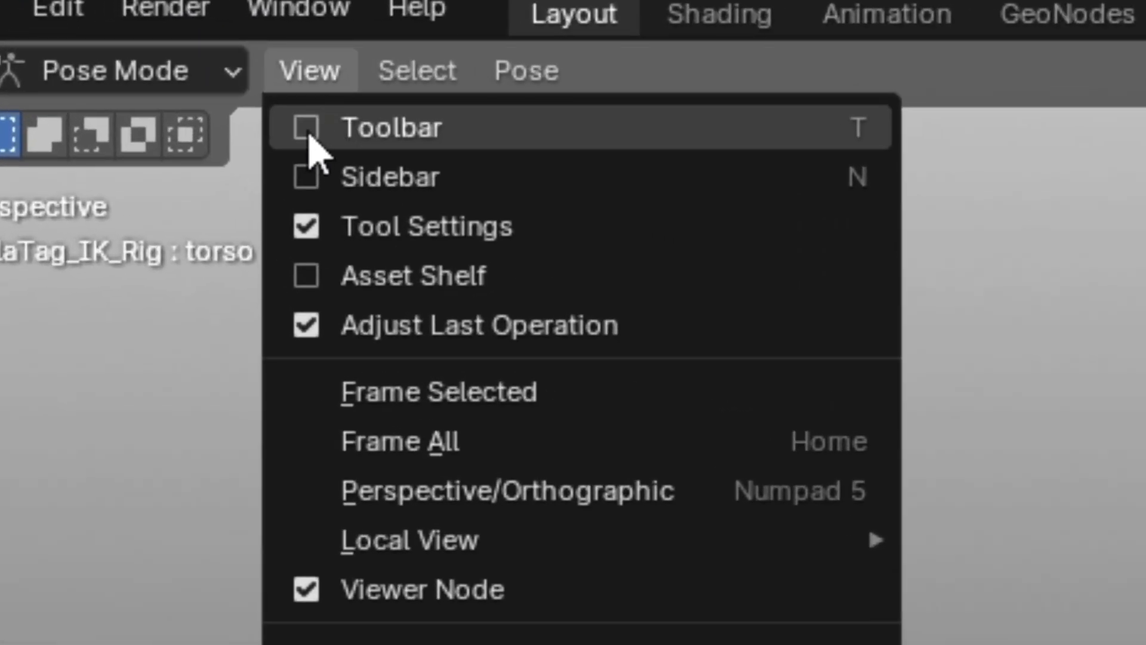
left_click(308, 138)
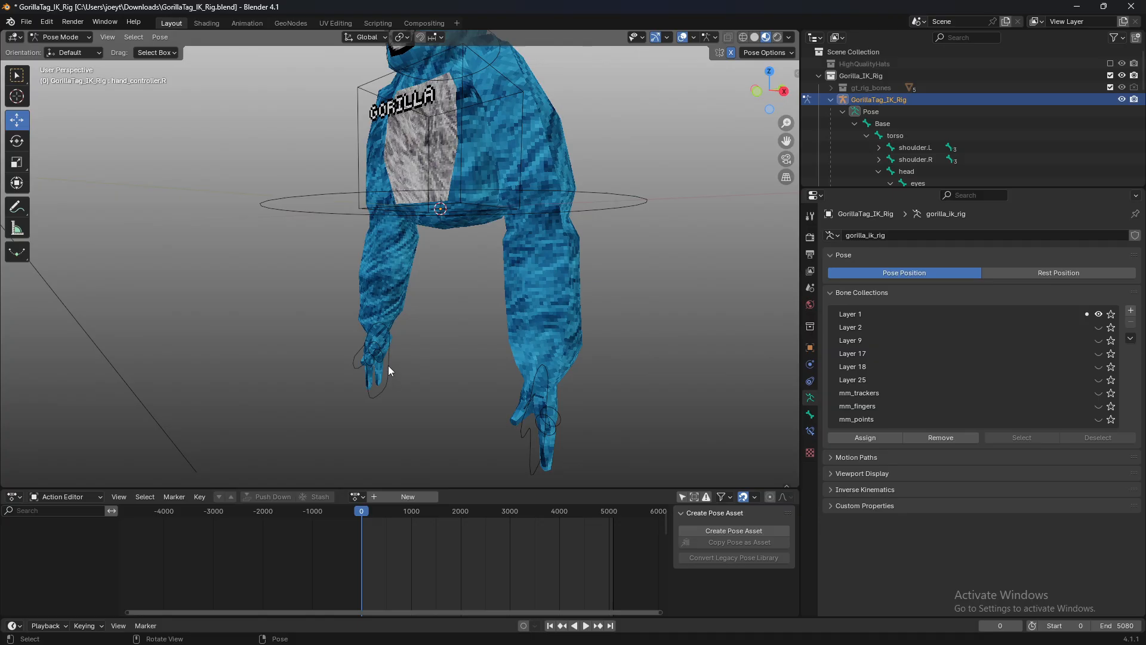
left_click(388, 366)
scroll(370, 360, "up", 4)
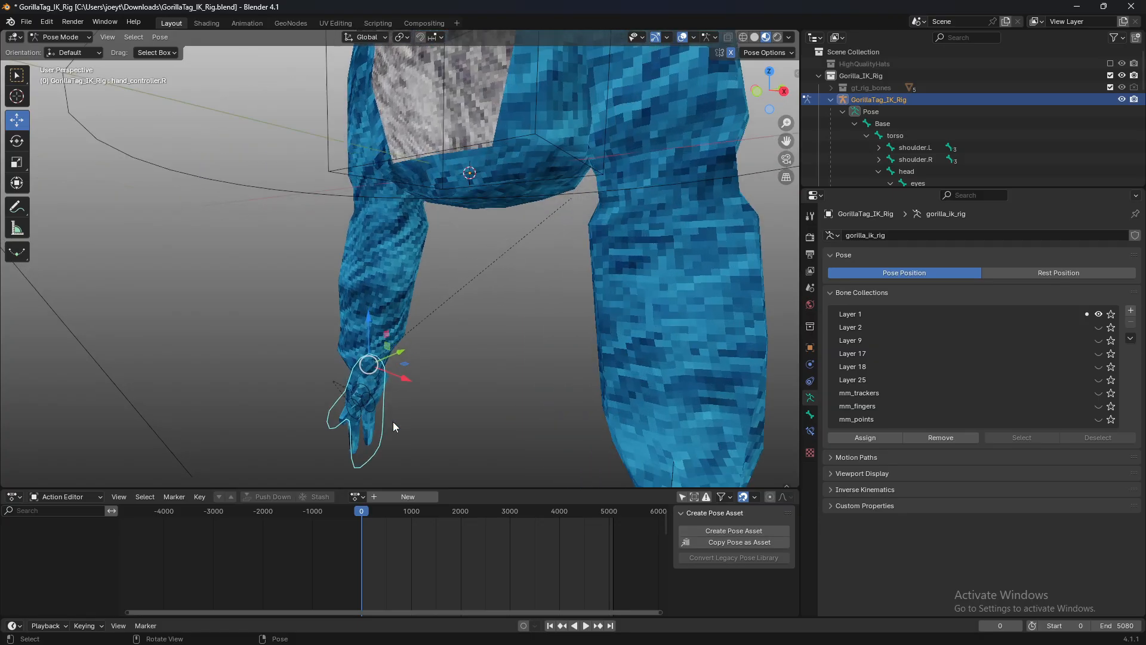
middle_click_drag(367, 381, 389, 327)
- Try moving the hand_controller.R bone sideways with X-axis mirroring on, and undo the move
left_click_drag(382, 323, 286, 331)
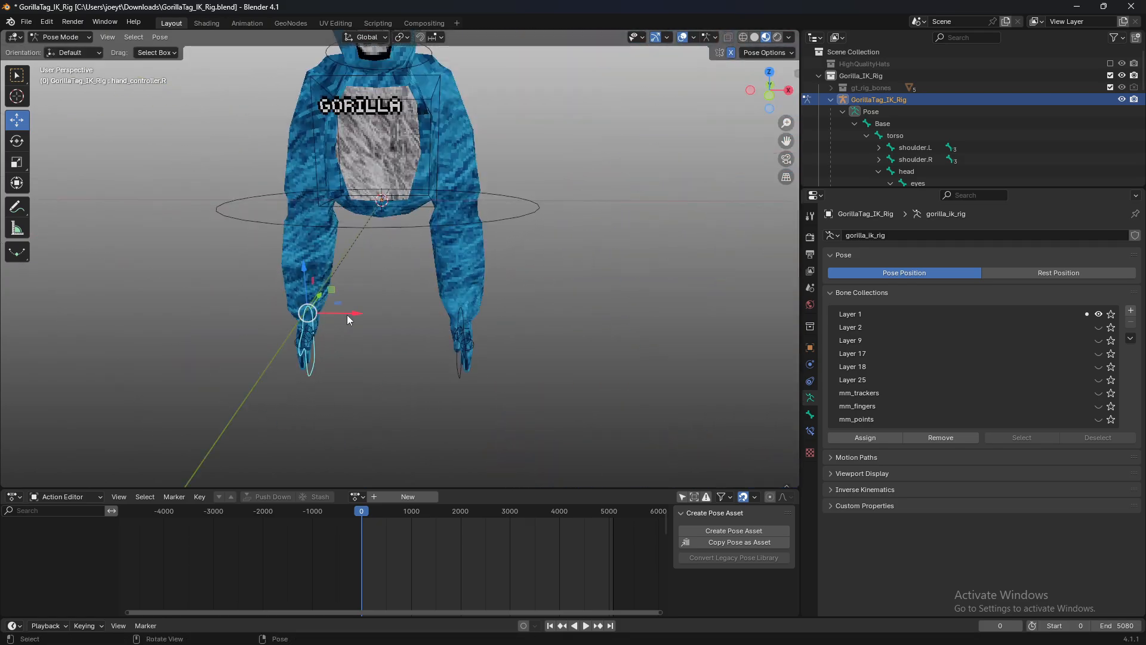
left_click_drag(350, 314, 140, 316)
key("ctrl+z")
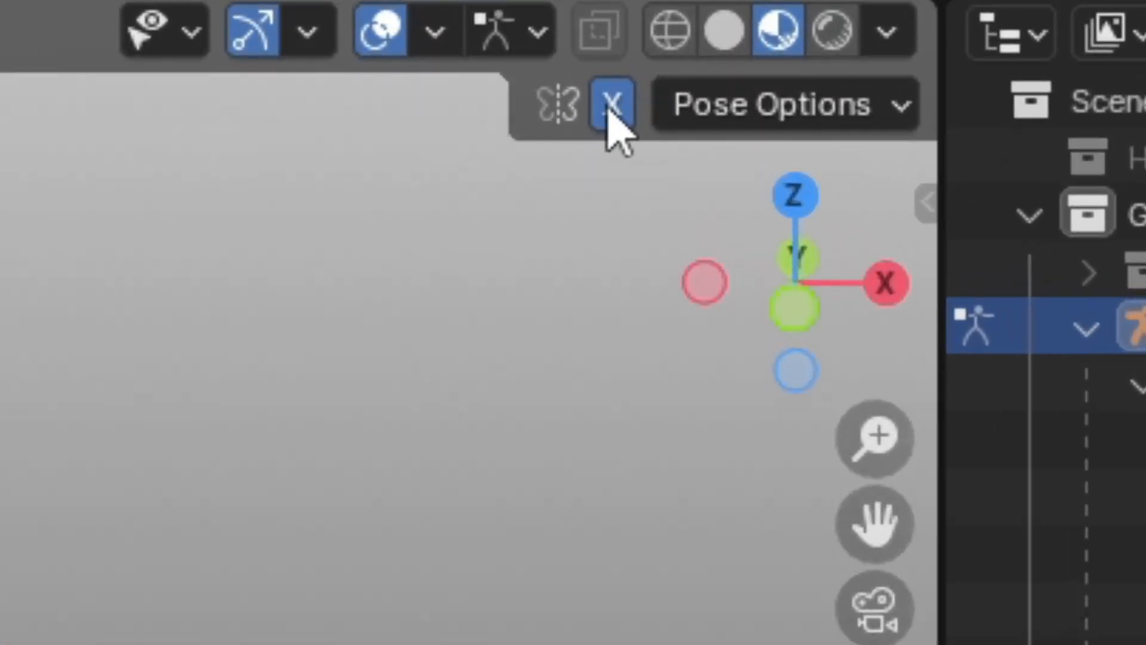
- Turn off X-axis mirroring and move the hand_controller.R bone outward and up, away from the body
left_click(612, 111)
left_click_drag(319, 389, 193, 297)
middle_click_drag(194, 297, 267, 267, "shift")
- Rotate the hand_controller.R bone so the raised hand angles outward
left_click(18, 142)
left_click_drag(204, 255, 105, 201)
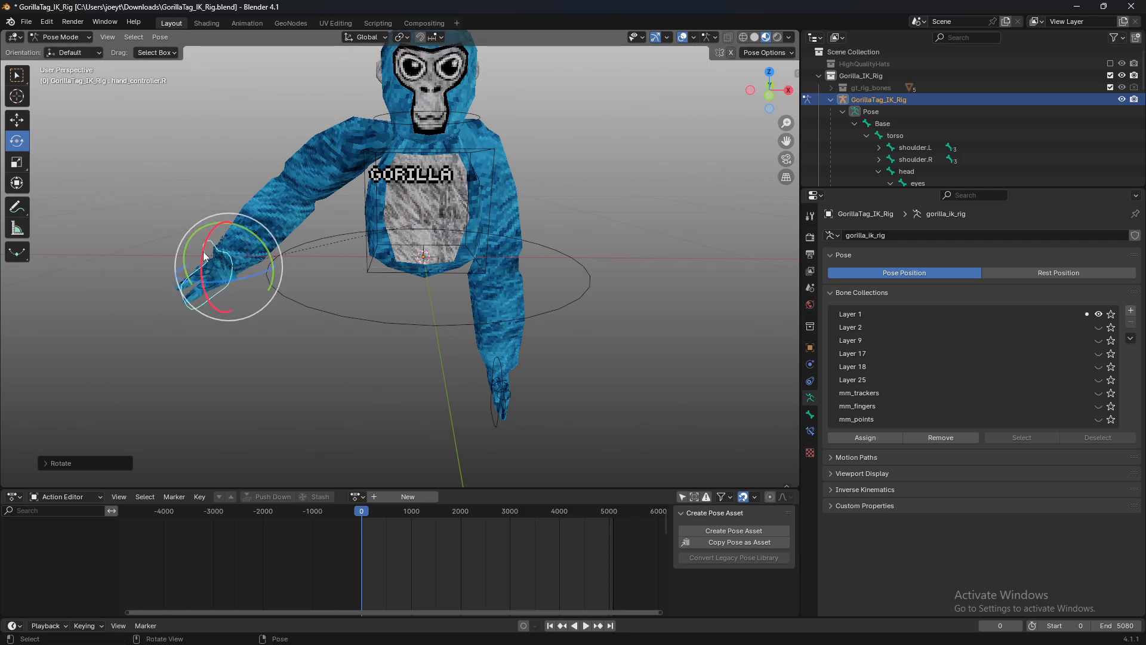
left_click_drag(204, 255, 182, 238)
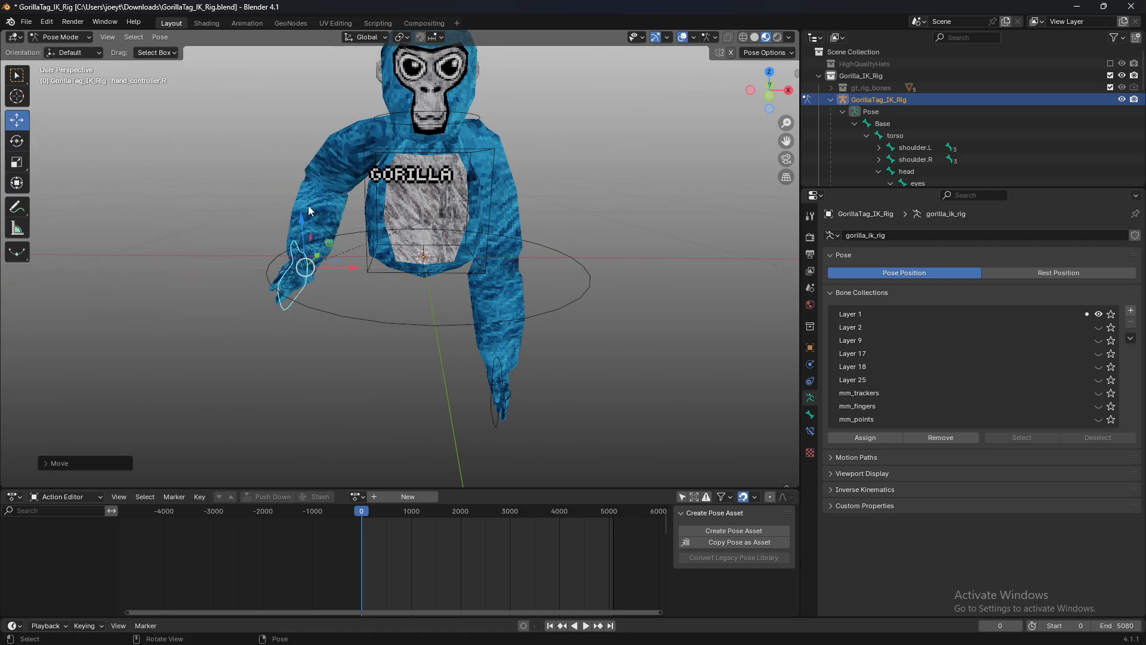
- Raise the hand_controller.R bone along the Z axis to about chest height and rotate the hand again
left_click_drag(307, 206, 303, 138)
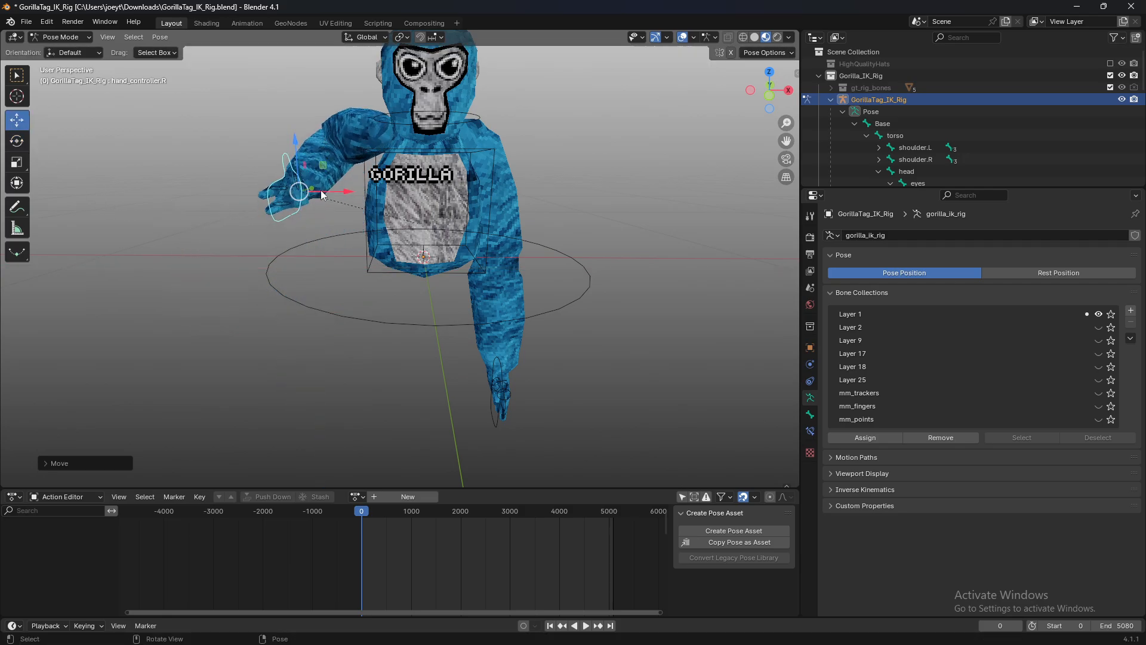
middle_click_drag(320, 190, 244, 241)
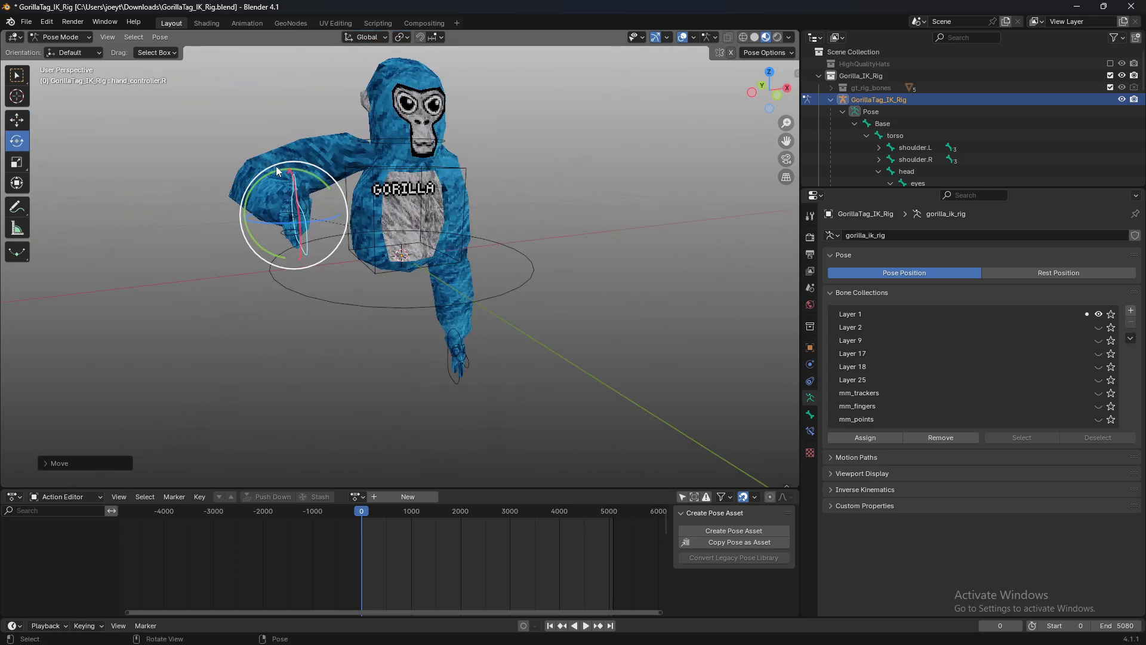
left_click_drag(276, 167, 302, 216)
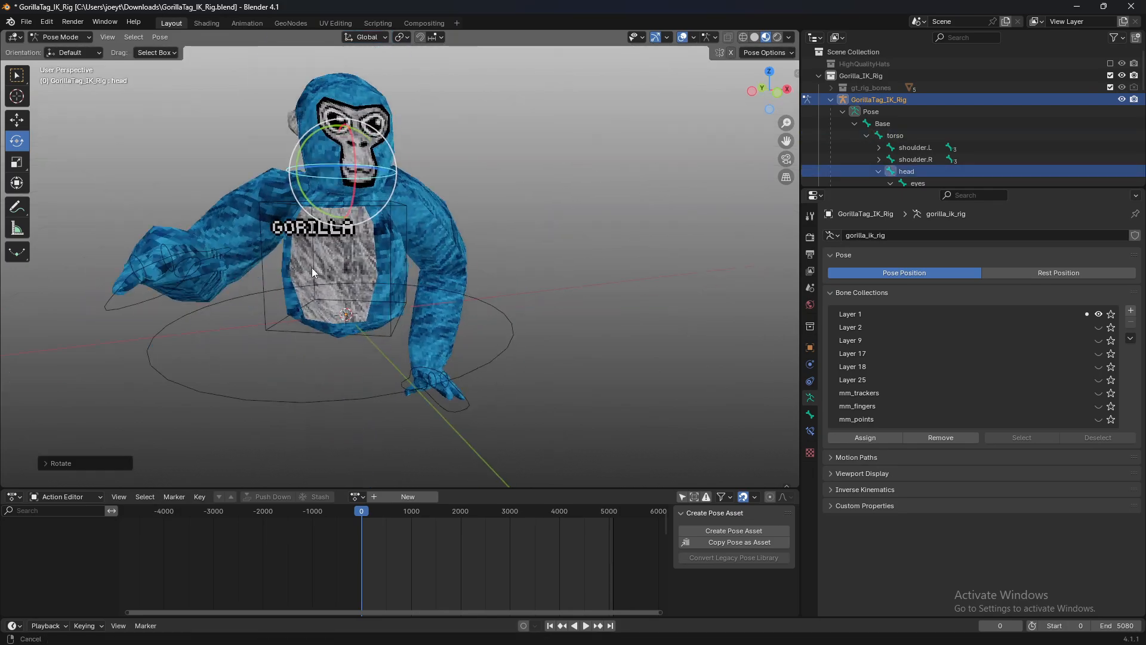
- Try a free trackball rotation of the torso bone and cancel it
middle_click_drag(312, 267, 288, 178)
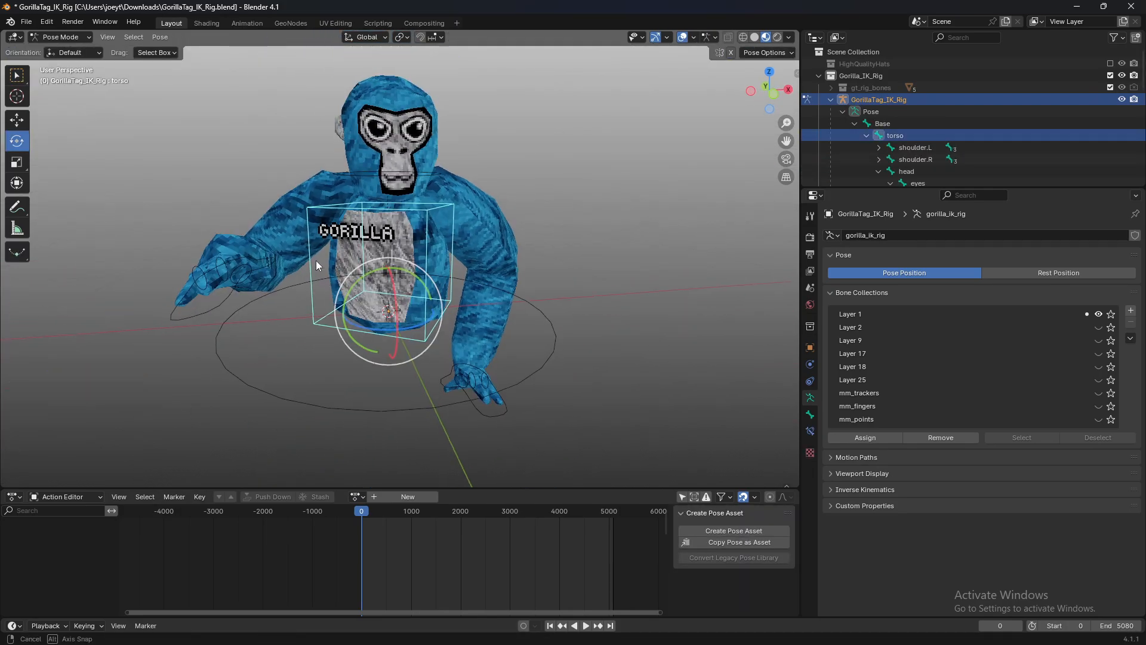
middle_click_drag(316, 260, 368, 339)
left_click_drag(375, 332, 271, 353)
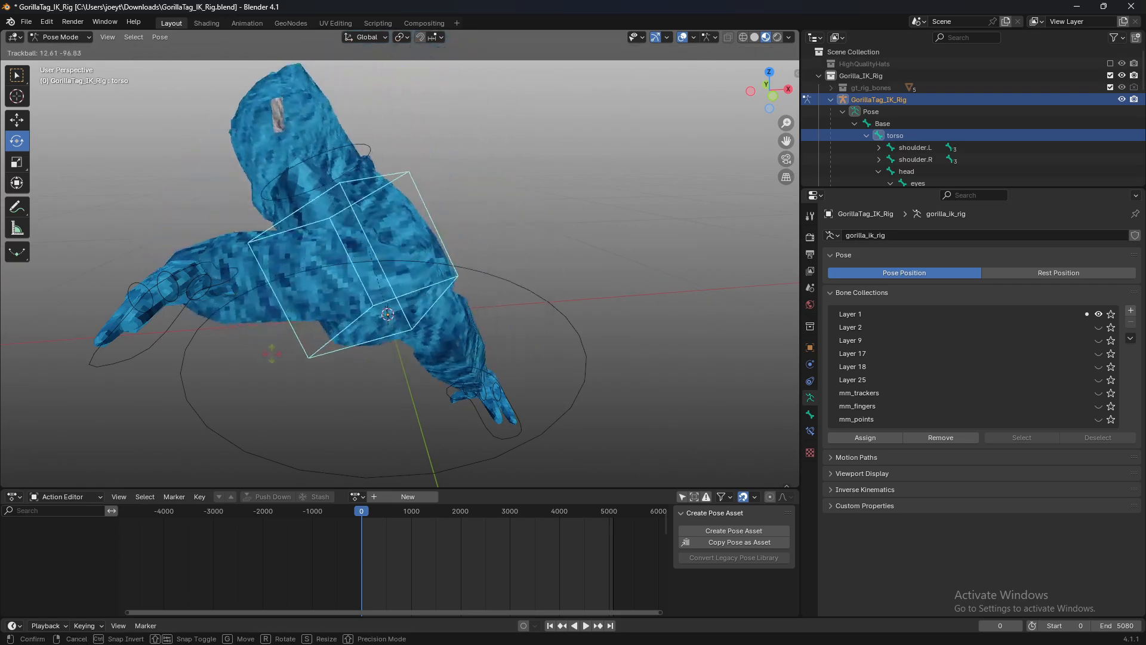
right_click(271, 353)
- Select the hand_controller.R bone and move it downward along the Z axis
left_click(378, 187)
mouse_move(407, 188)
left_mouse_down()
mouse_move(421, 188)
mouse_move(410, 190)
left_mouse_up()
middle_click_drag(410, 190, 448, 218)
left_click(295, 342)
middle_click_drag(295, 342, 278, 303)
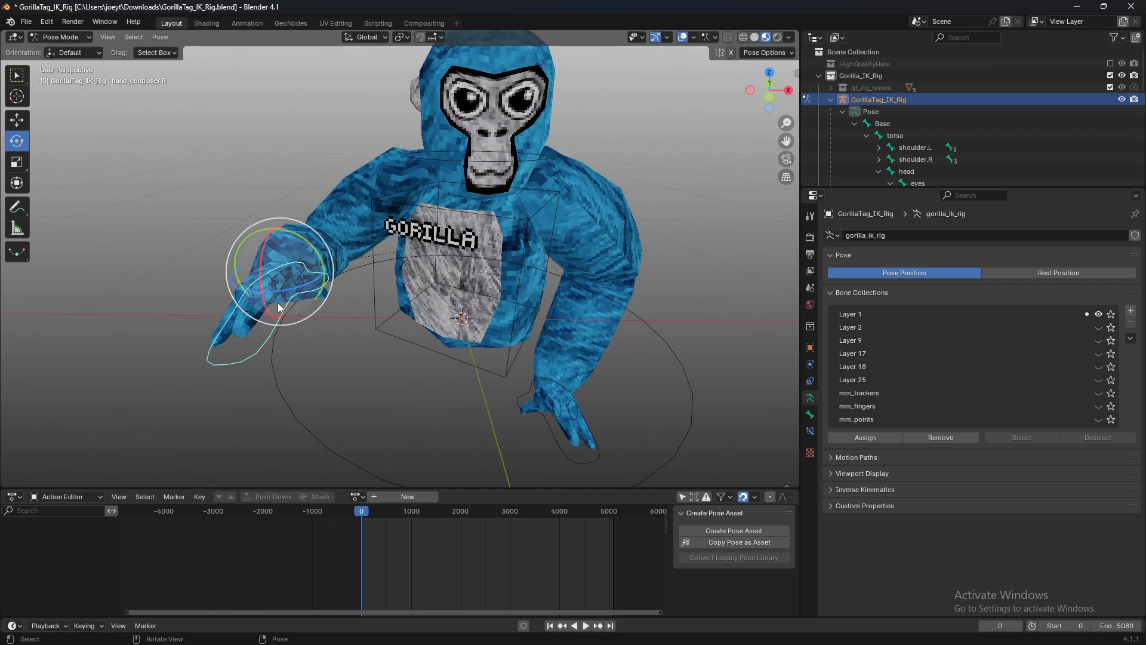
left_click(16, 120)
left_click_drag(277, 230, 287, 315)
- Select the Base bone and move the whole gorilla rig along the X axis
middle_click_drag(331, 174, 370, 365)
left_click(371, 365)
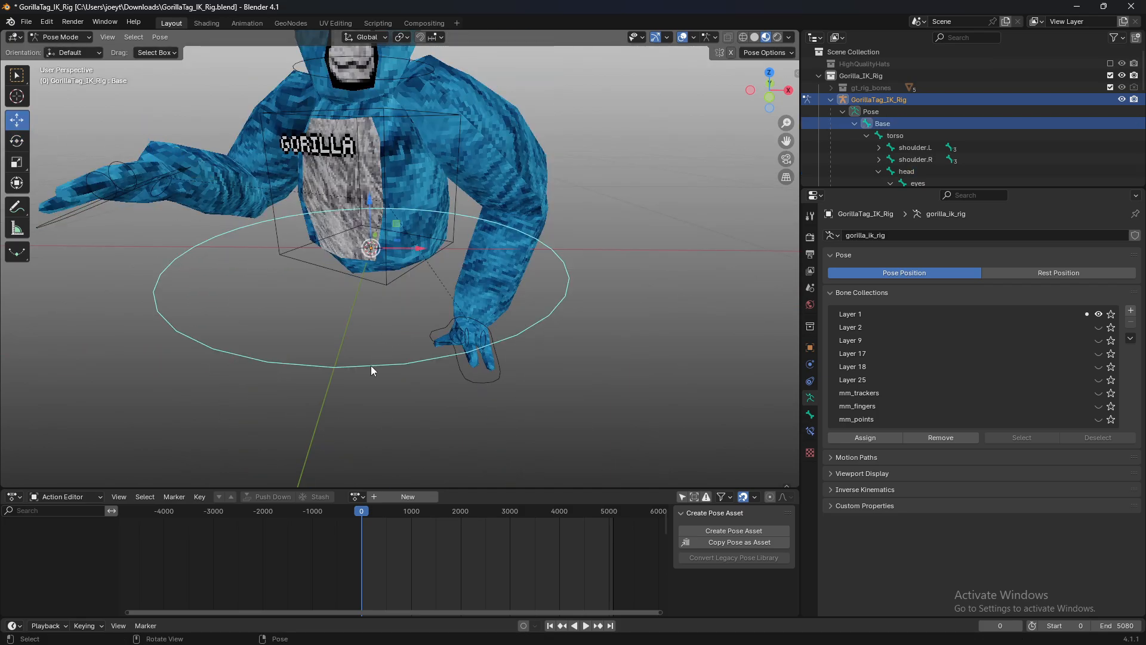
scroll(409, 250, "down", 5)
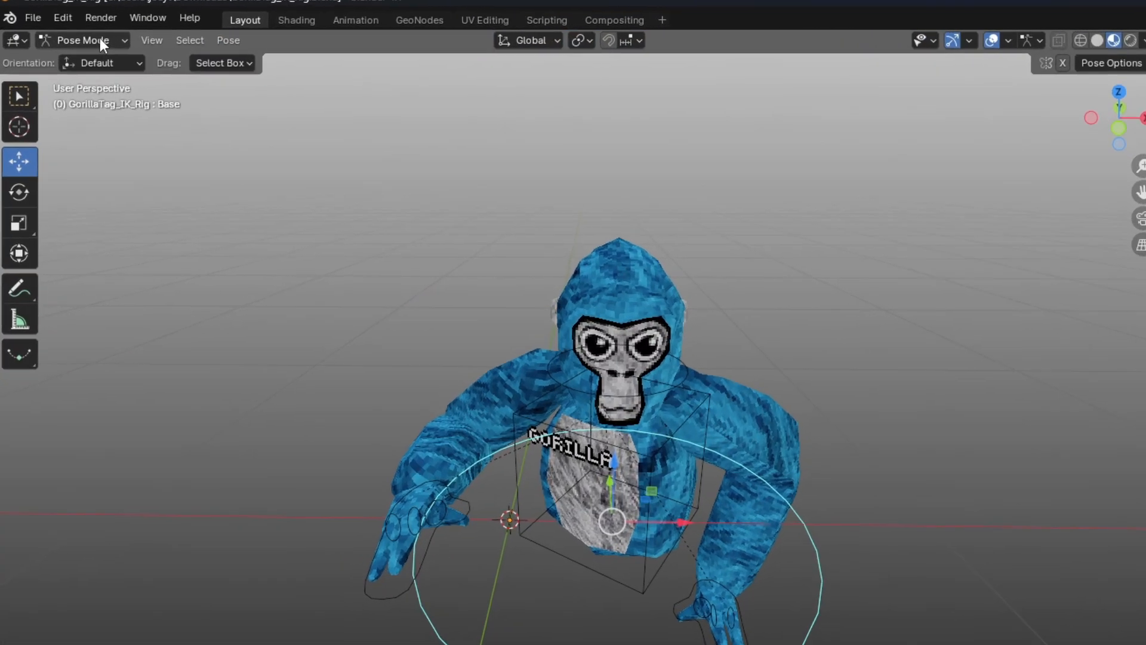
- Return to Object Mode and select the NameTagGorilla text on the gorilla's chest
left_click(68, 37)
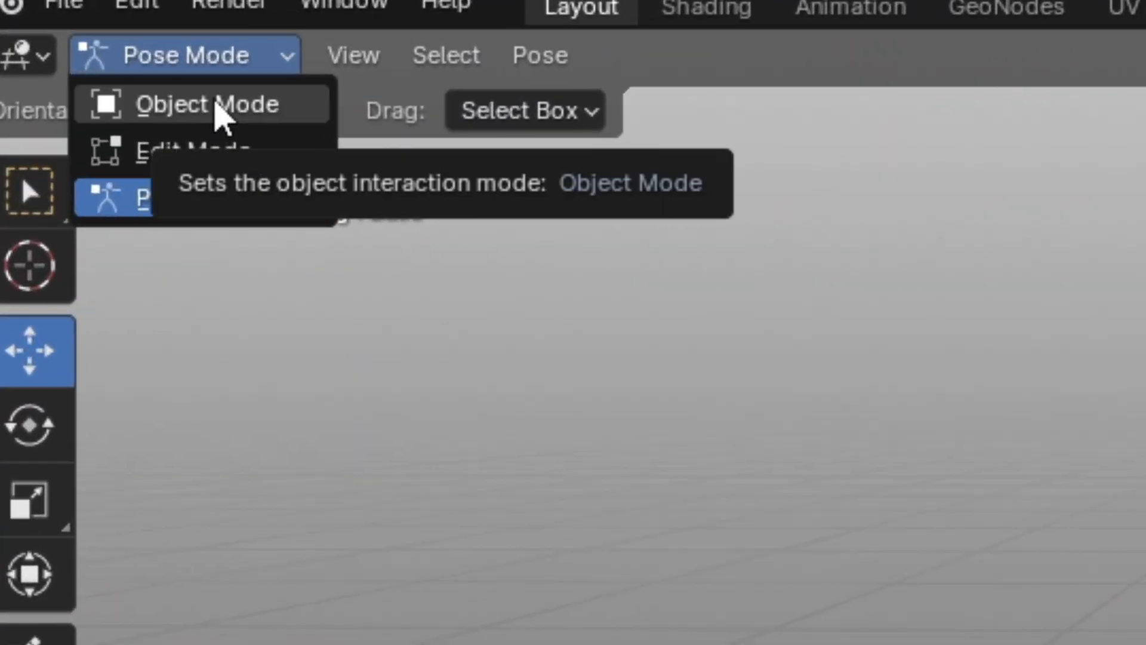
left_click(218, 108)
middle_click_drag(465, 207, 421, 209)
left_click(421, 210)
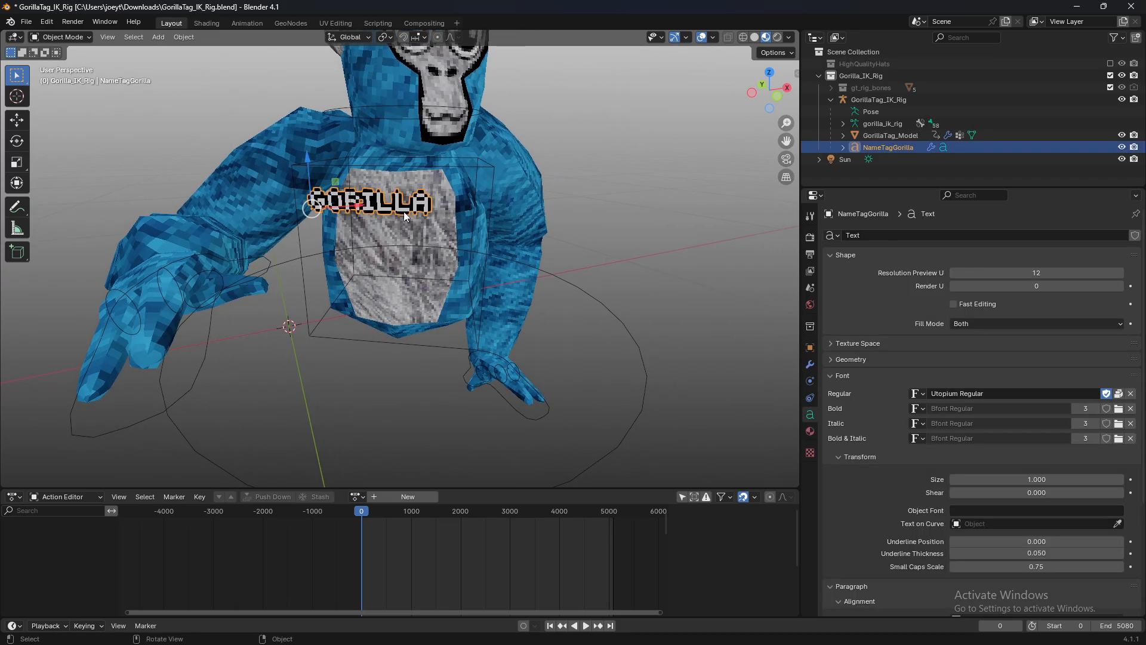
- Enter Edit Mode on the NameTagGorilla text and delete the word GORILLA
key("Tab")
key("BackSpace")
key("BackSpace")
key("BackSpace")
key("BackSpace")
key("BackSpace")
key("BackSpace")
key("BackSpace")
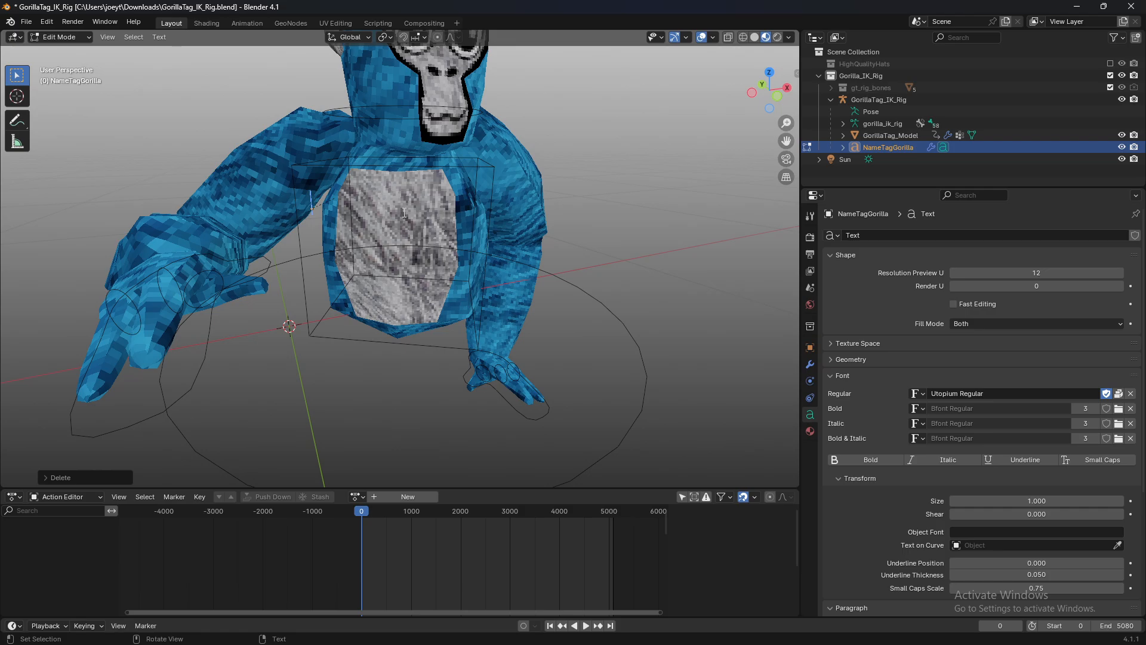
- Enter trial letters in the name tag, replace them with VERIXVR, and return to Object Mode
type("igifdigfhdjgfh")
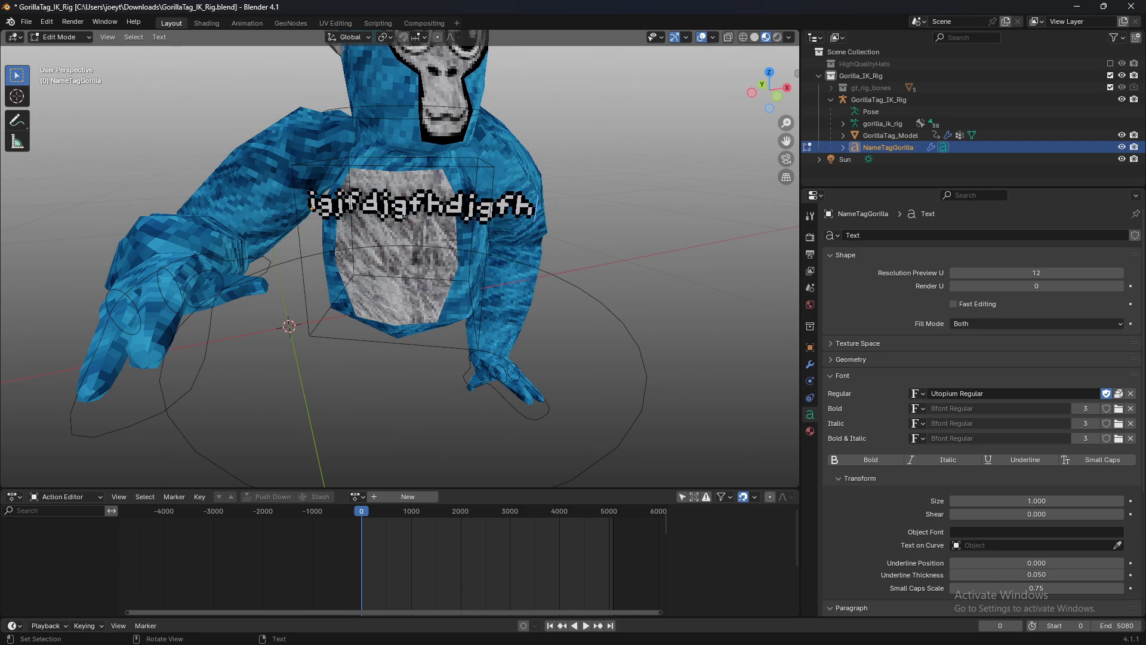
key("ctrl+a")
type("DSLGJFSDJHGFNRWSJHETJRWS")
key("ctrl+a")
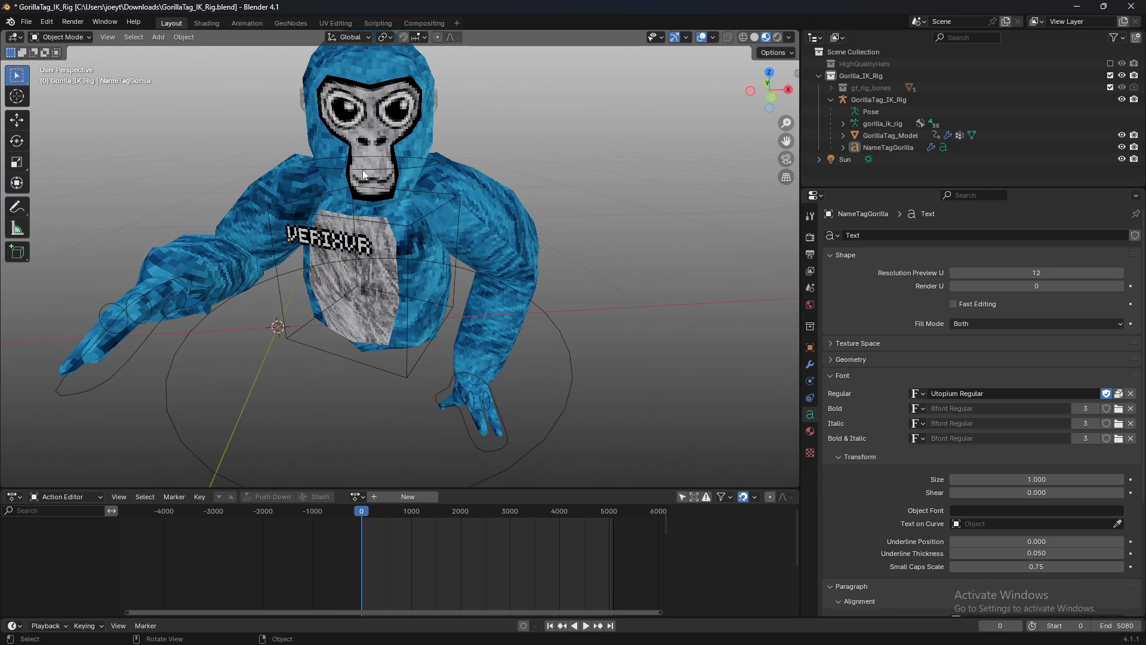
middle_click_drag(363, 170, 346, 227)
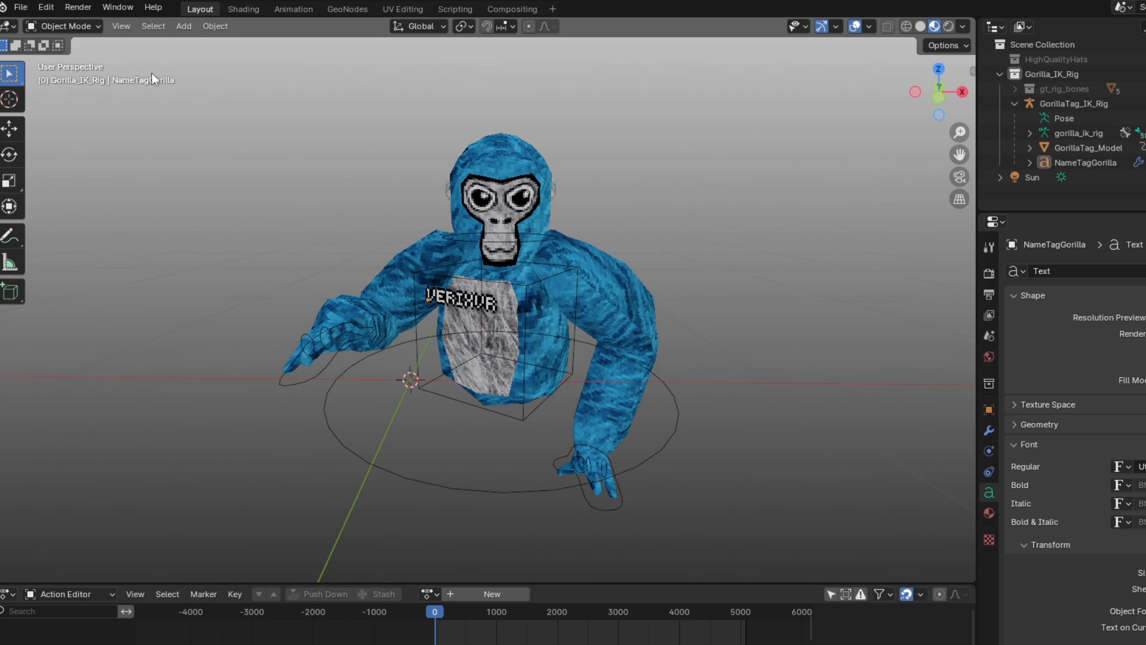
- Add a camera to the scene and set it as the active camera
left_click(184, 25)
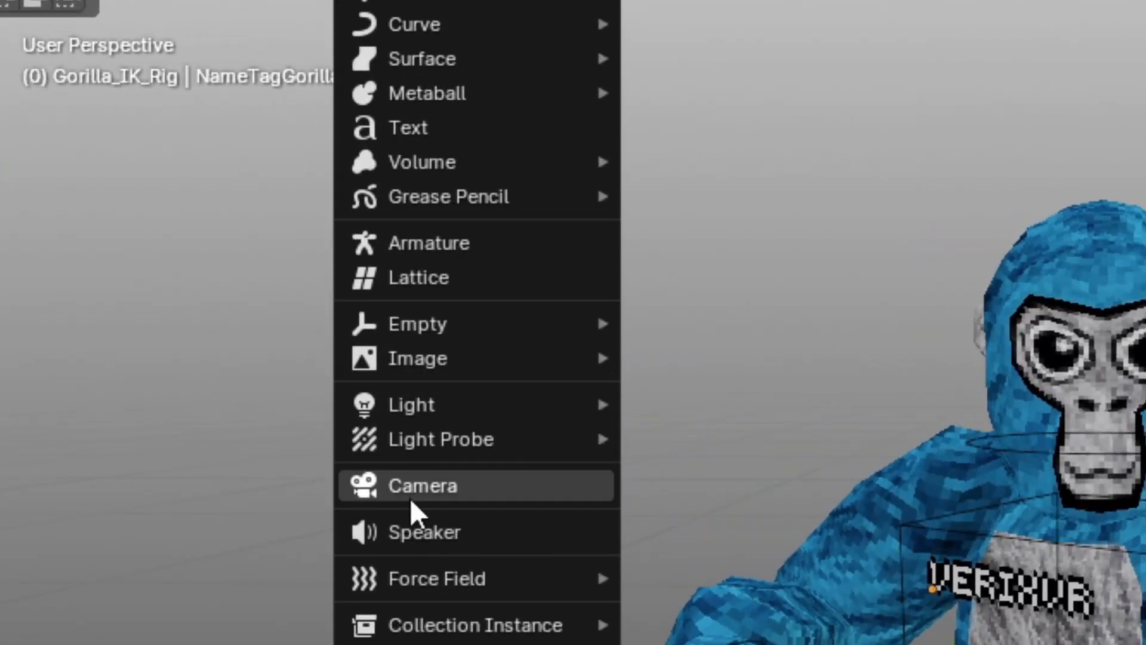
left_click(212, 260)
middle_click_drag(233, 230, 510, 225)
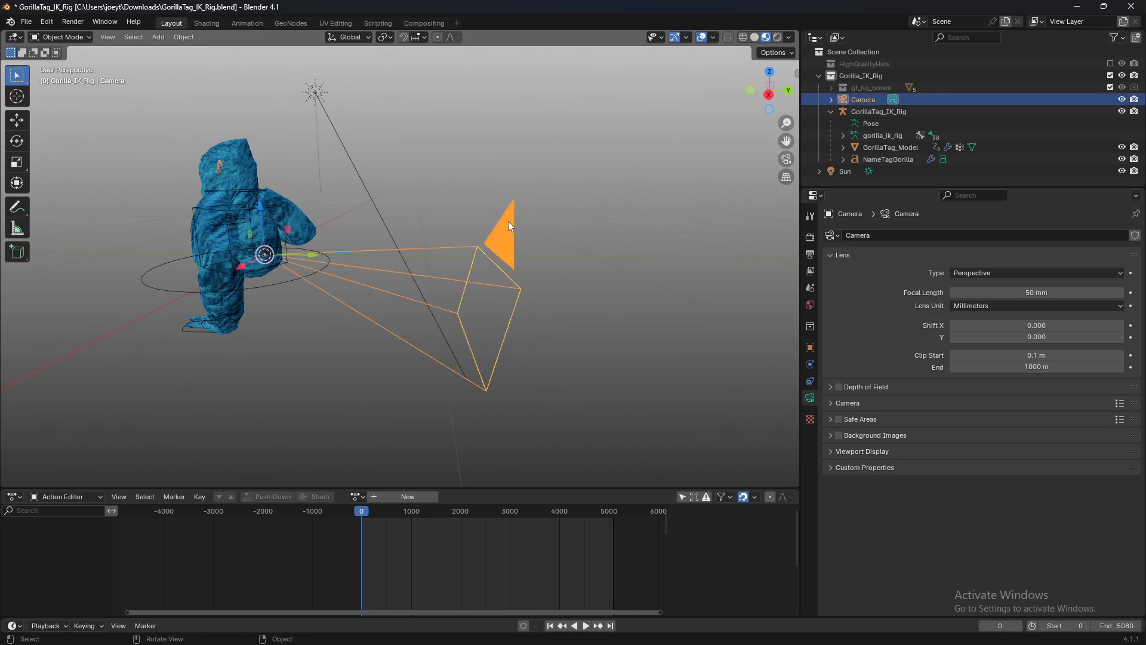
right_click(496, 230)
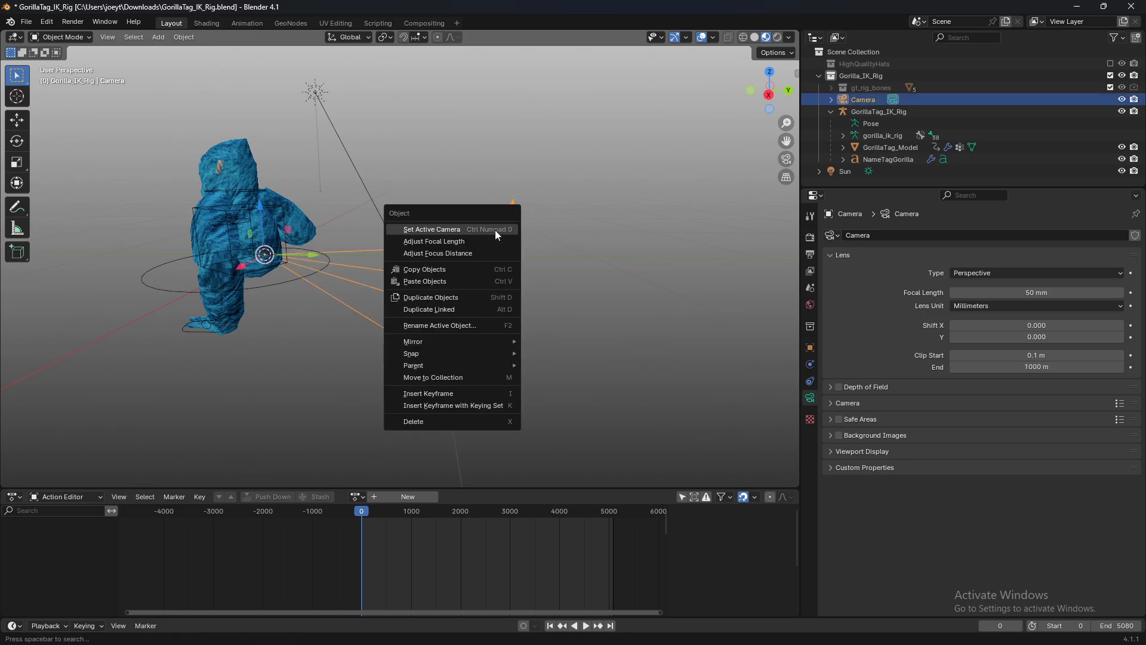
left_click(459, 229)
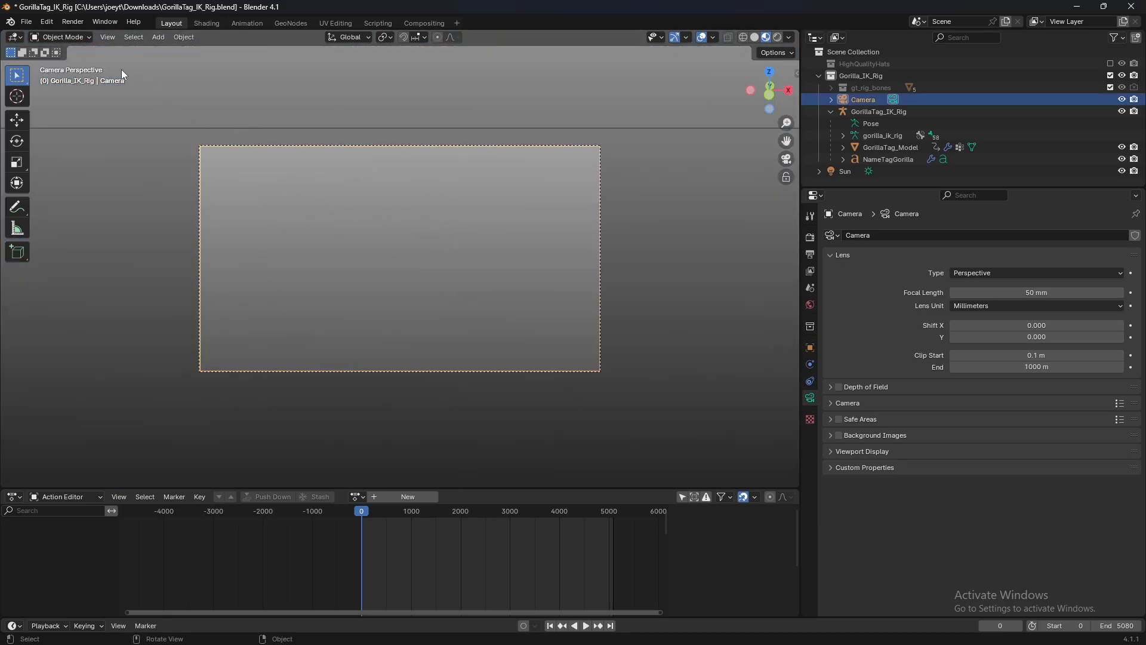
- Use Walk Navigation from the camera view to move the camera back and frame the gorilla from the front
left_click(107, 37)
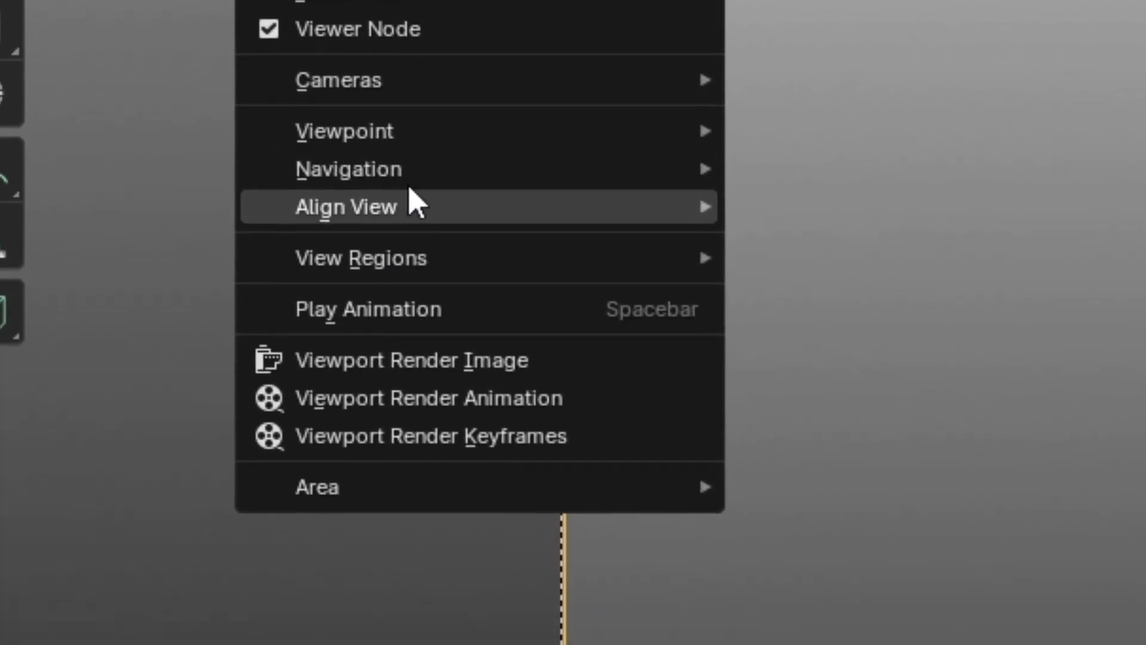
mouse_move(557, 174)
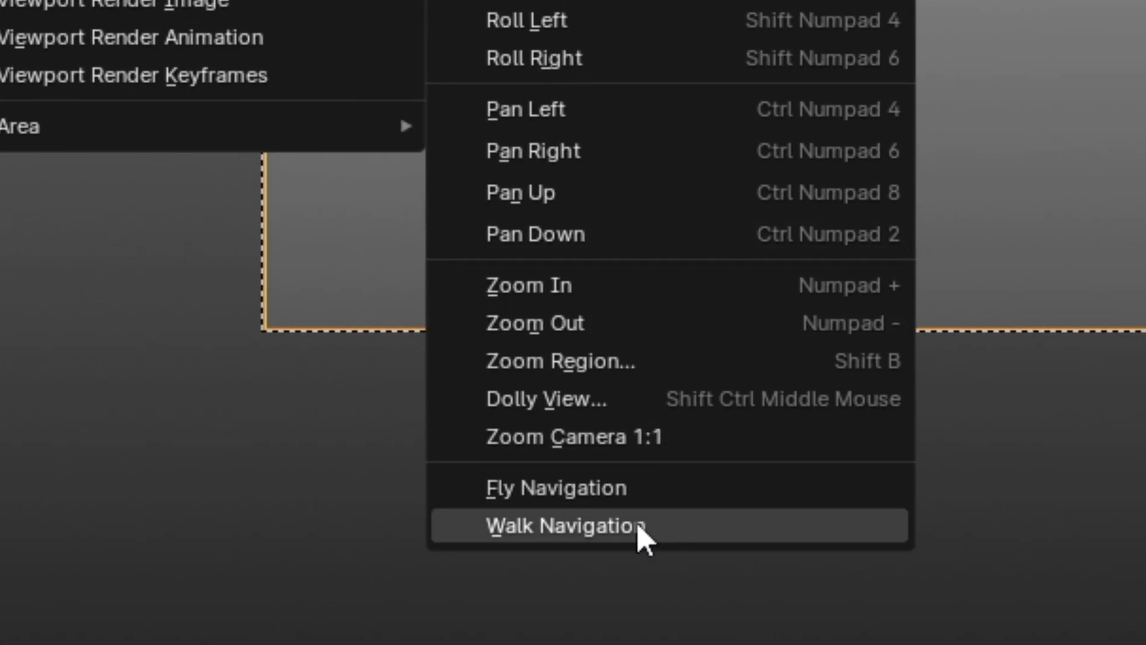
left_click(638, 526)
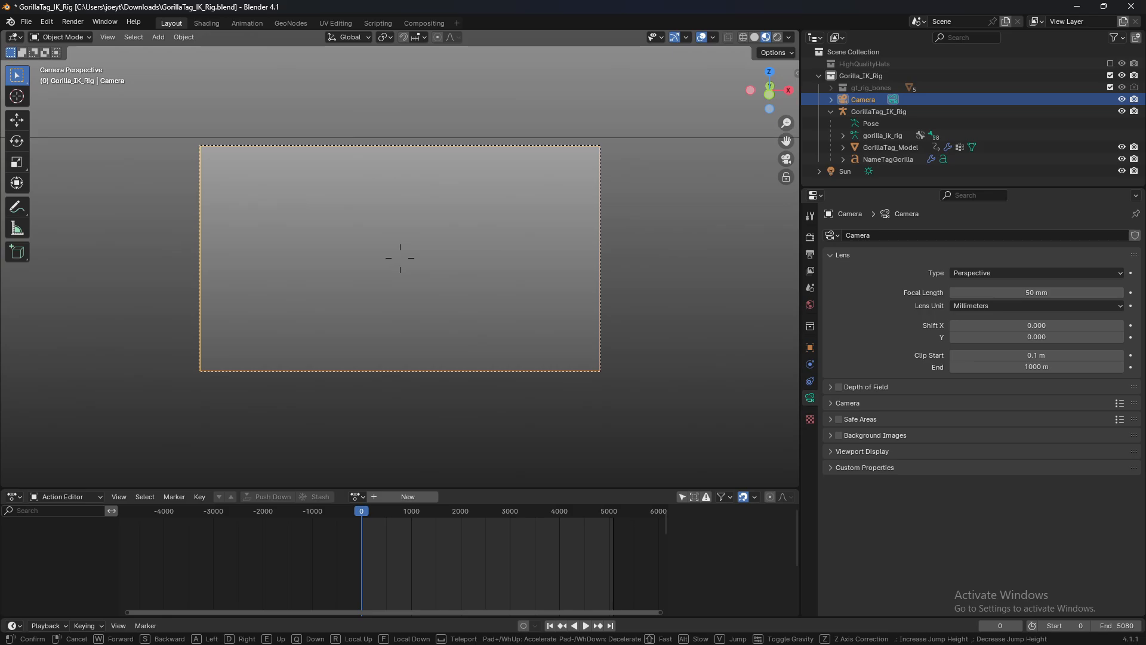
key("s")
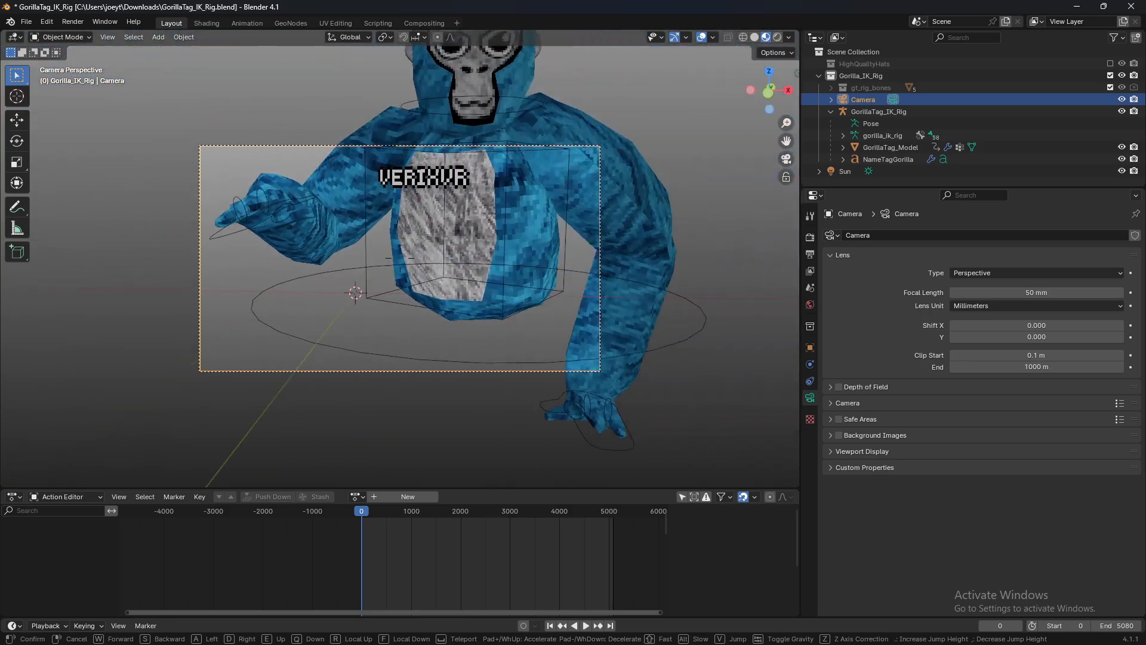
key("w")
key("a")
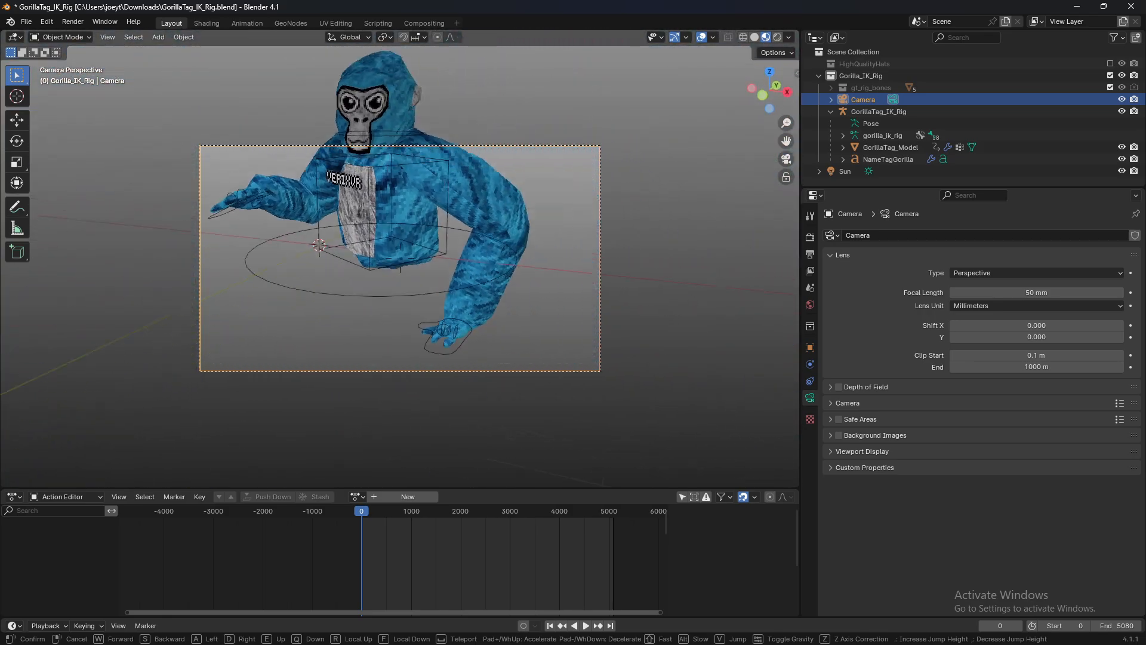
key("w")
key("s")
key("w")
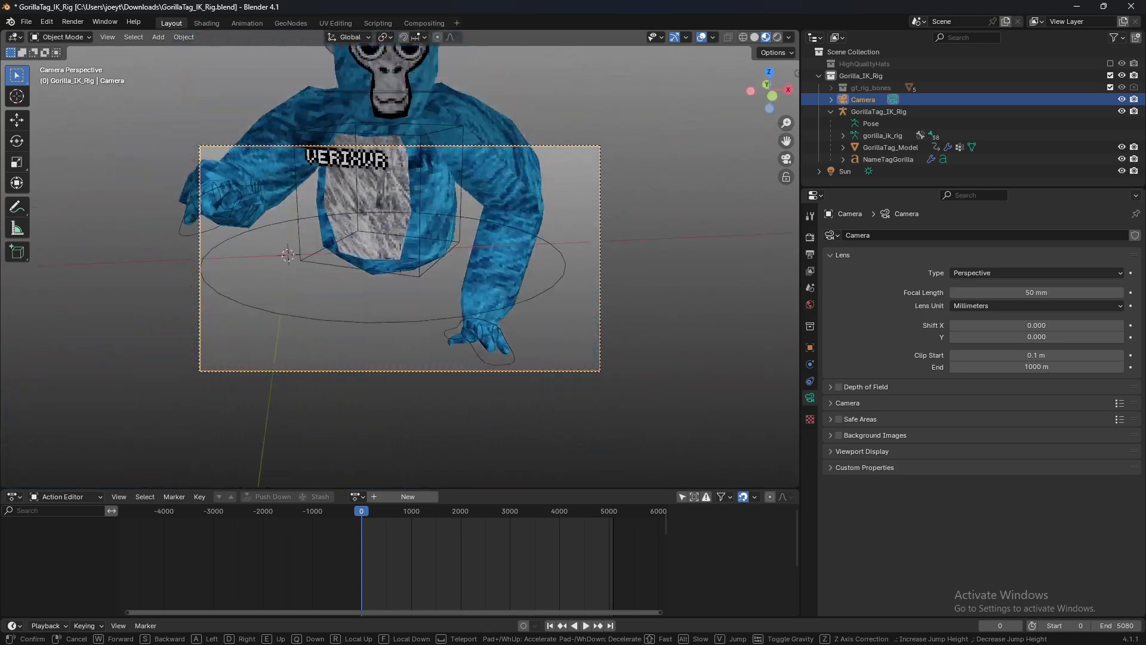
key("s")
key("w")
key("s")
left_click(318, 437)
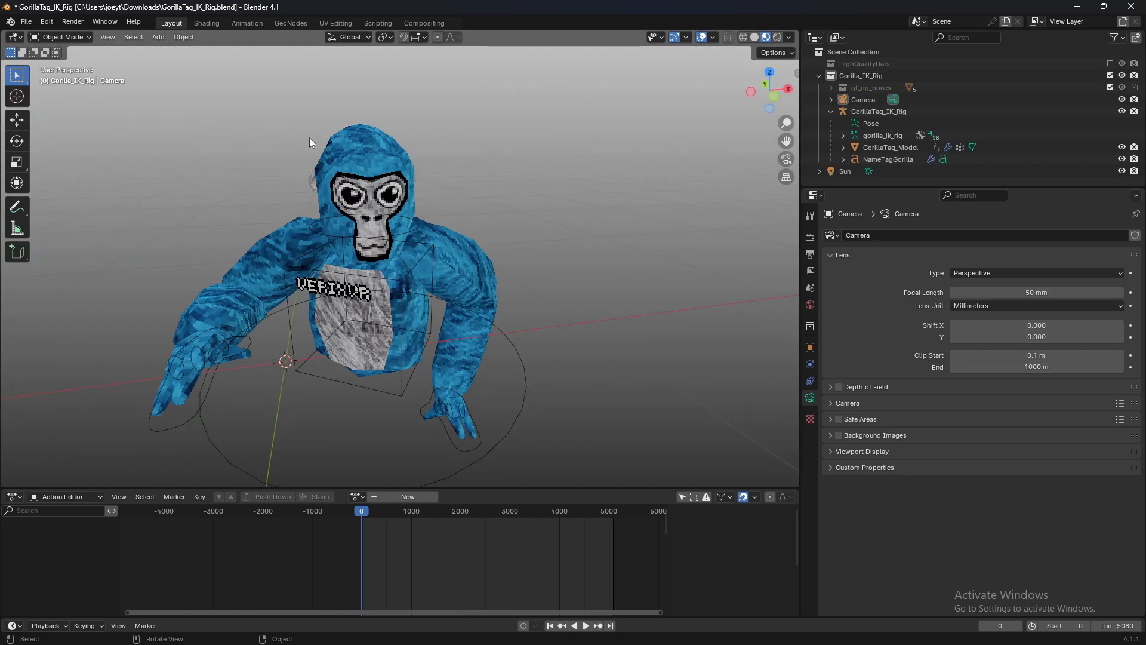
- Start an FBX import and open the FBX files folder inside Cosmetics in the Gorilla tag Stuff folder
key("super")
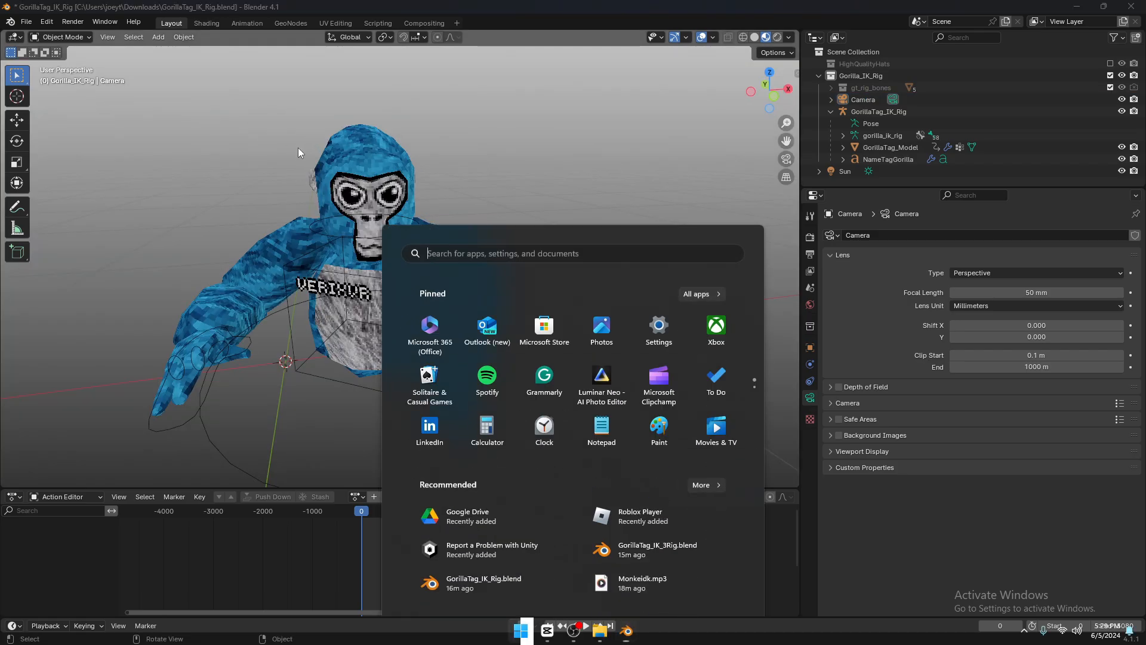
key("super")
left_click(34, 23)
mouse_move(84, 187)
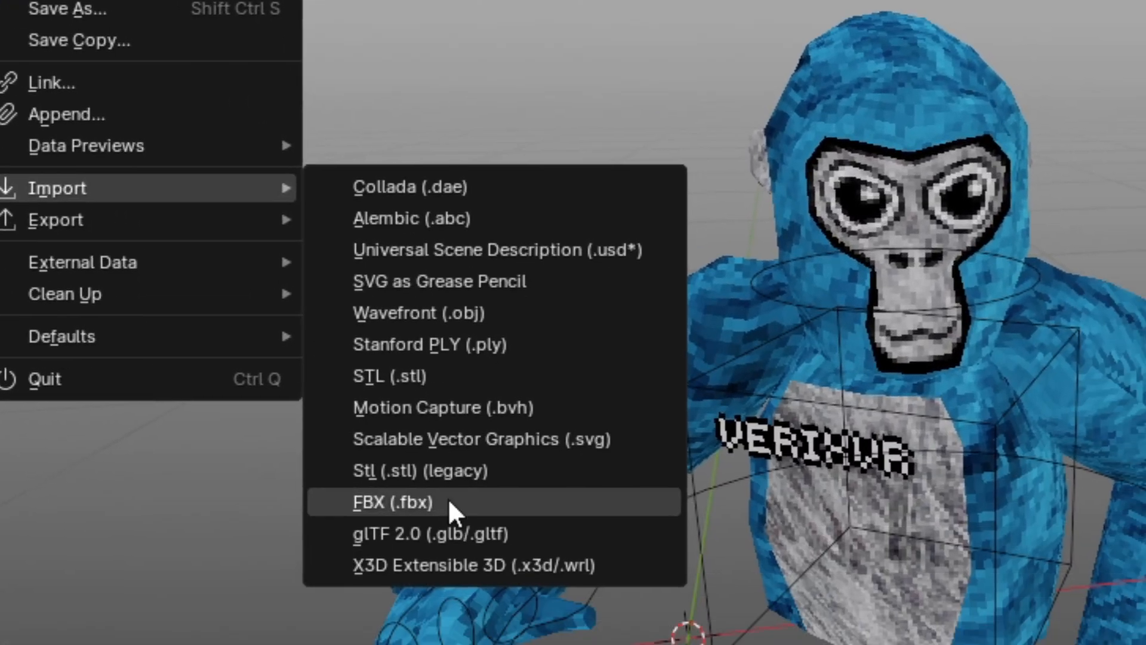
left_click(449, 503)
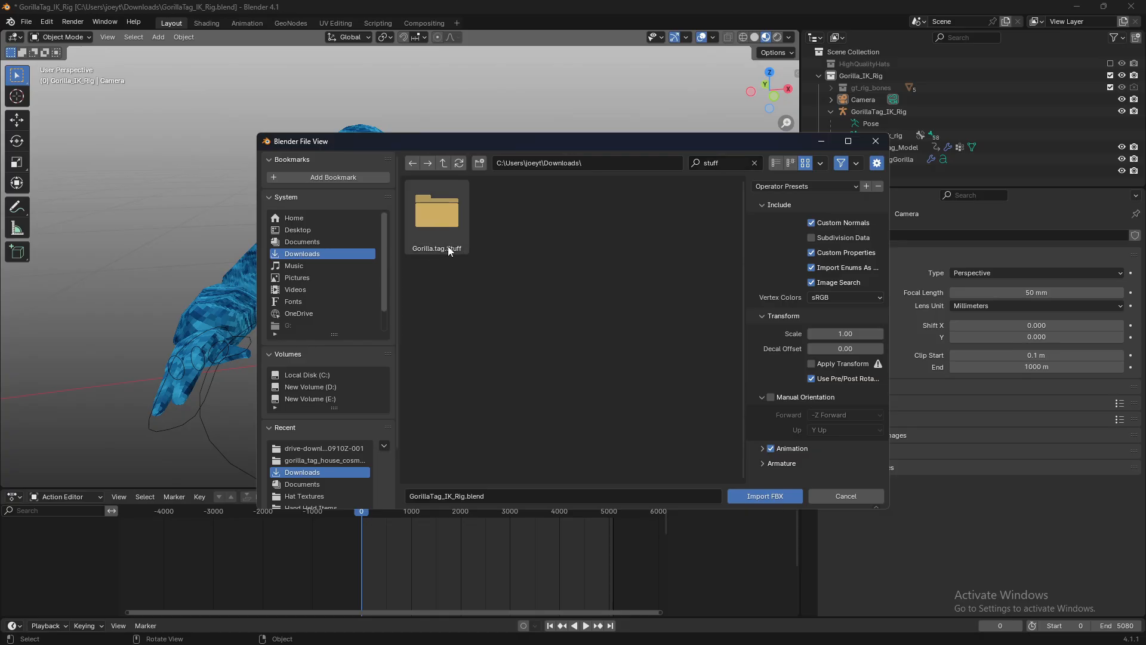
double_click(439, 238)
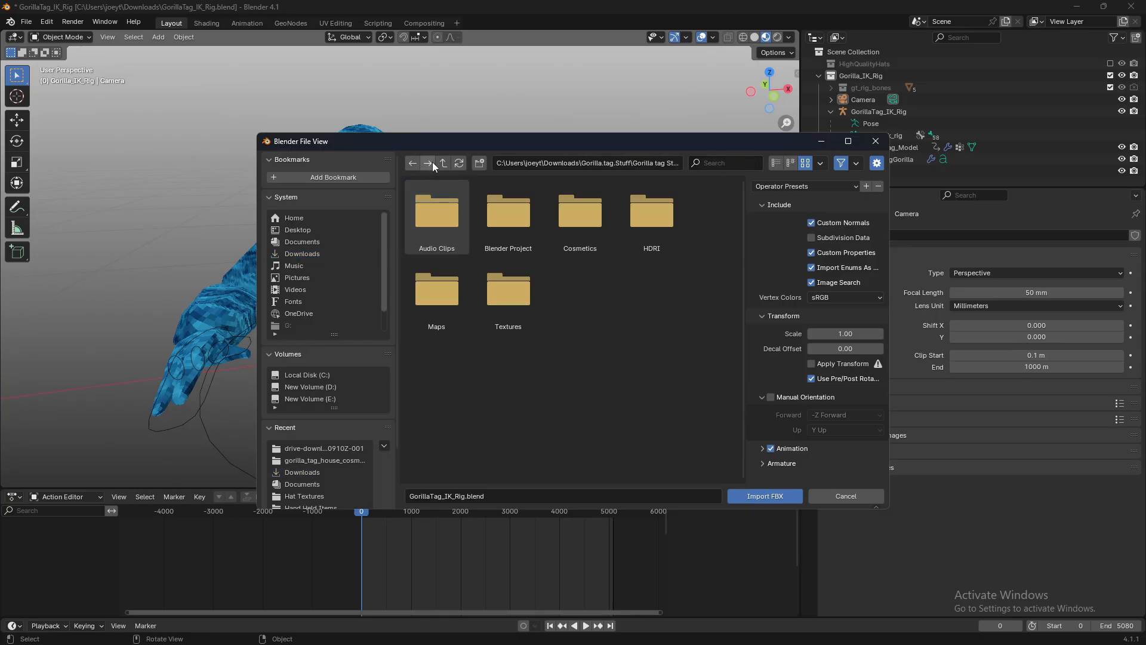
left_click(587, 217)
double_click(589, 213)
double_click(419, 207)
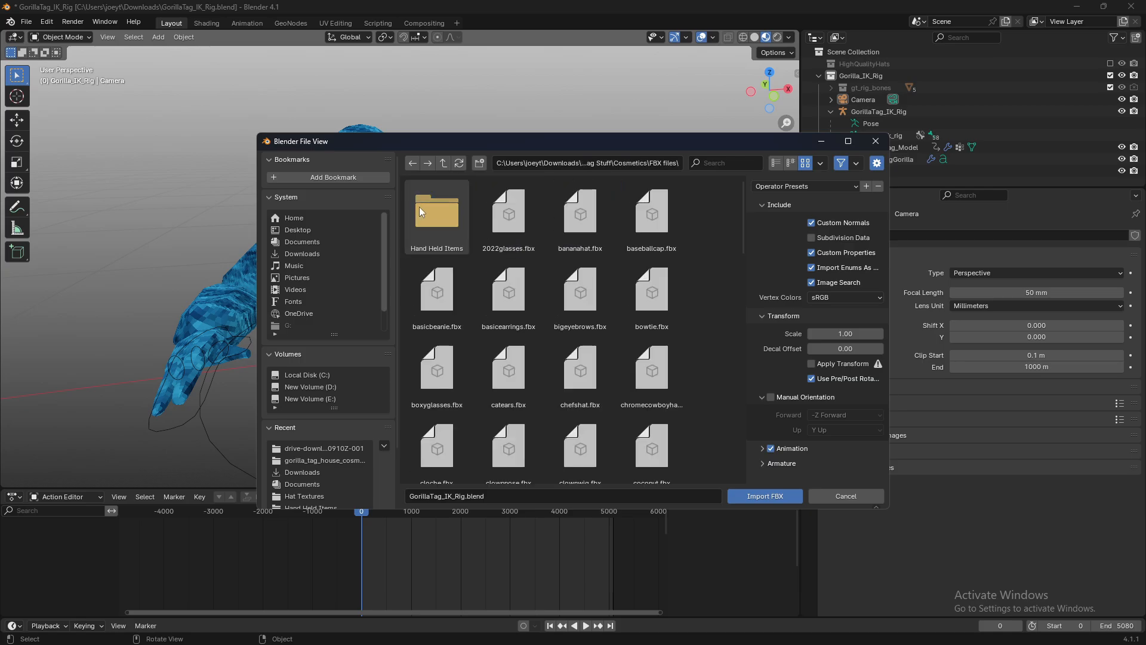
- Filter the cosmetic FBX files by "top" and import the top hat model
scroll(596, 223, "down", 5)
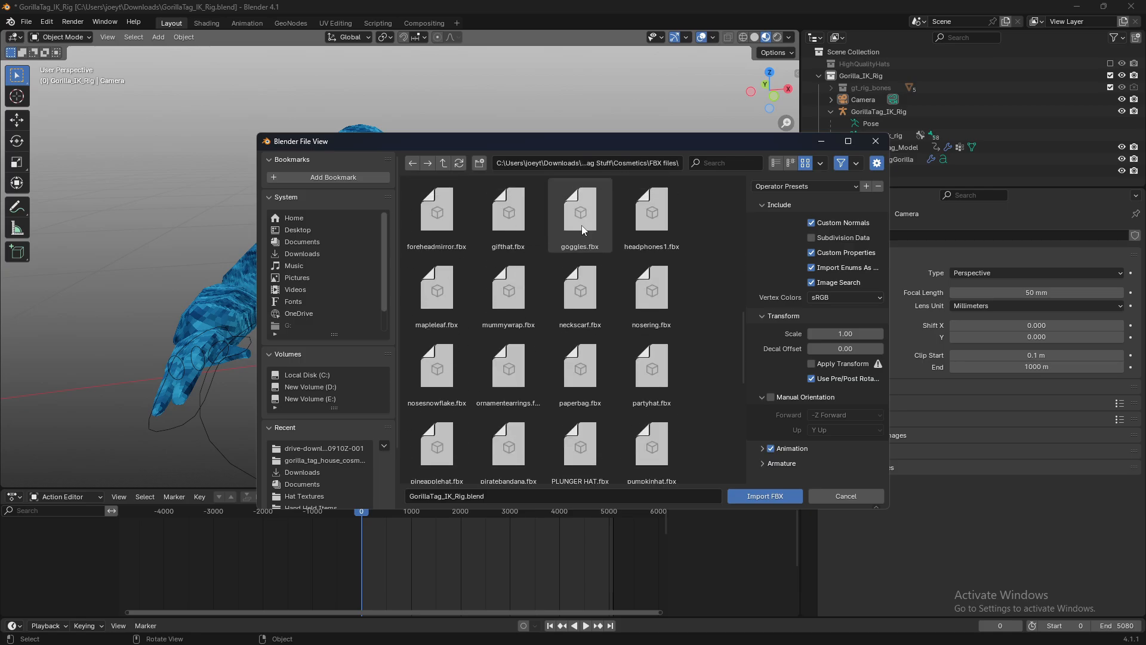
scroll(626, 228, "up", 1)
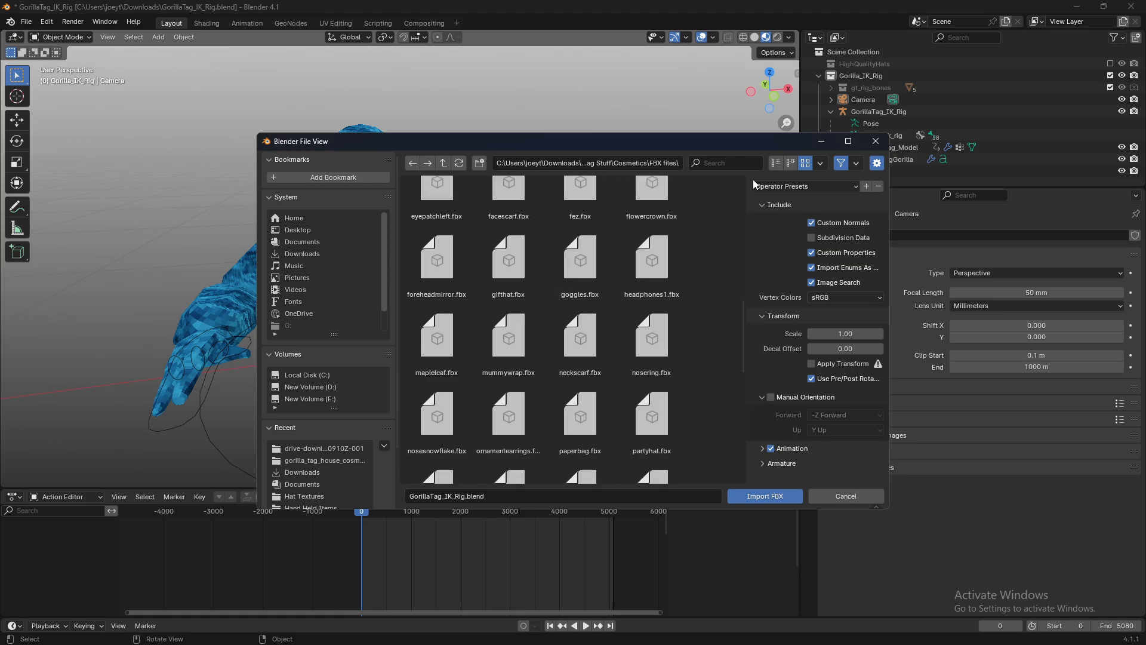
left_click(730, 163)
type("top")
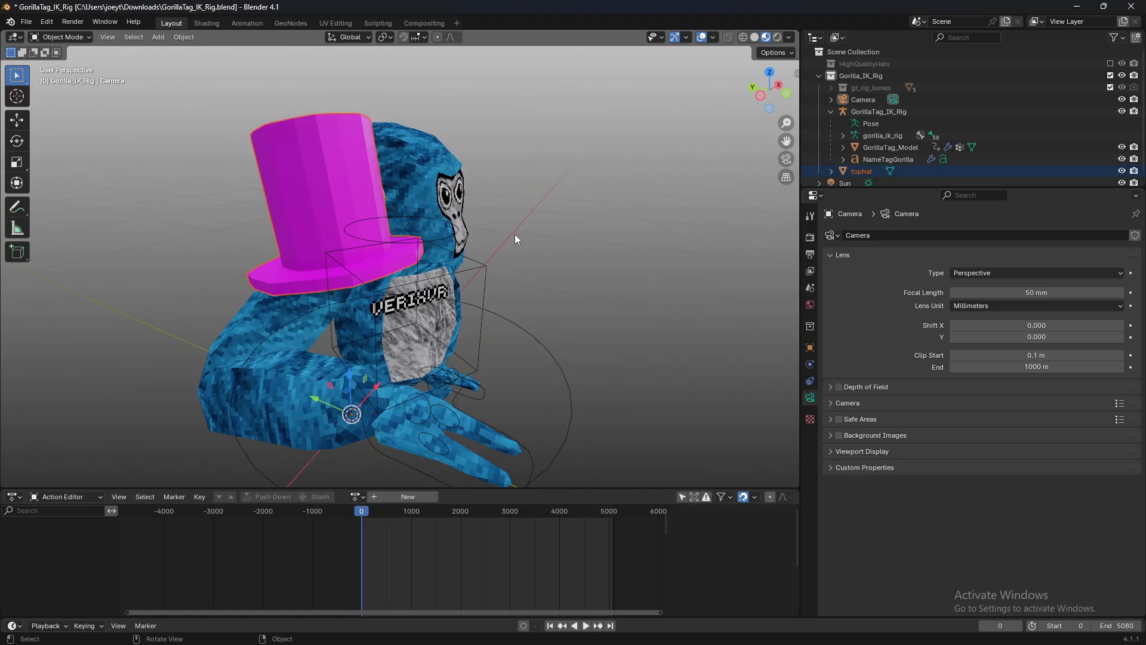
- Move and rotate the imported top hat so it sits on top of the gorilla's head
scroll(489, 230, "up", 1)
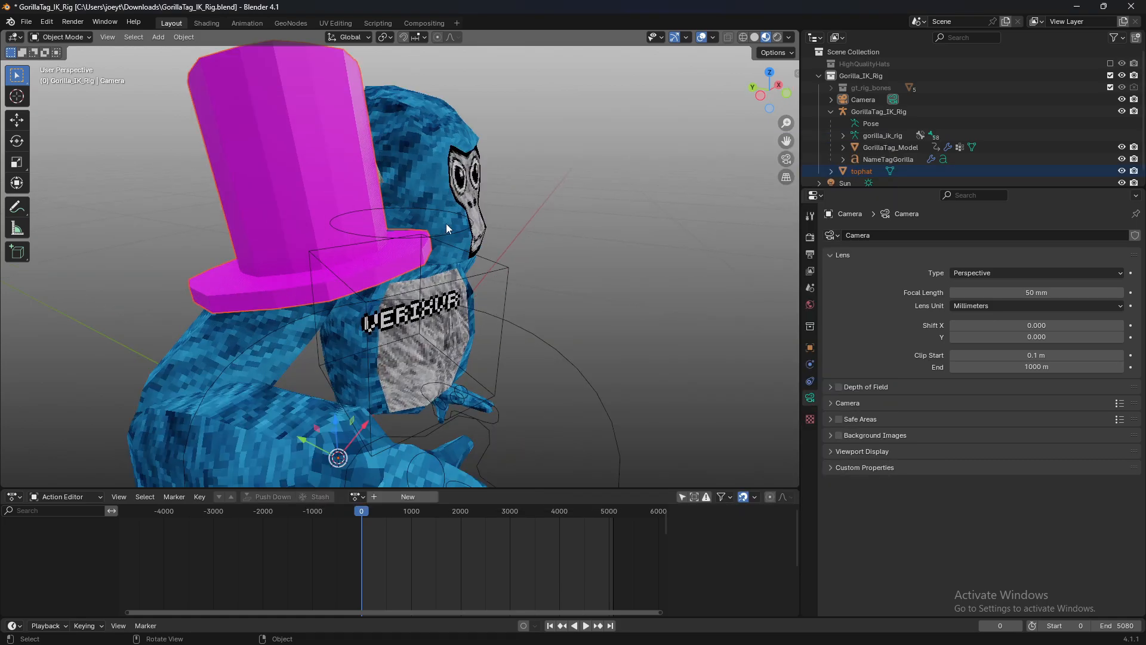
scroll(442, 223, "down", 1)
middle_click_drag(421, 222, 300, 228)
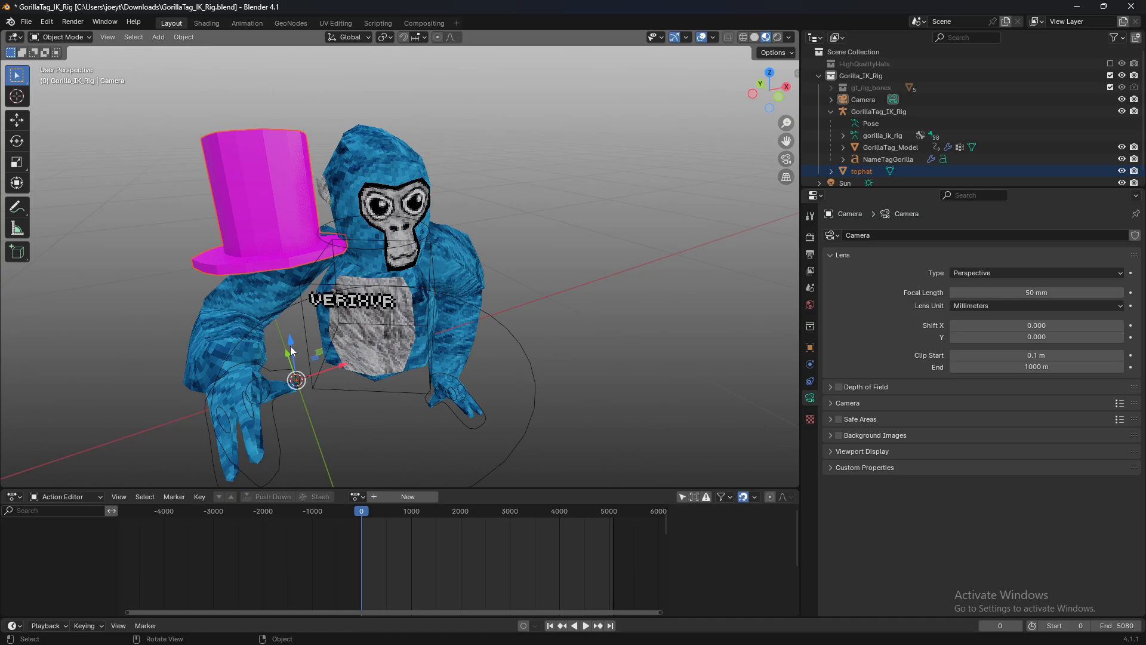
middle_click_drag(313, 309, 305, 318)
left_click(294, 229)
key("g")
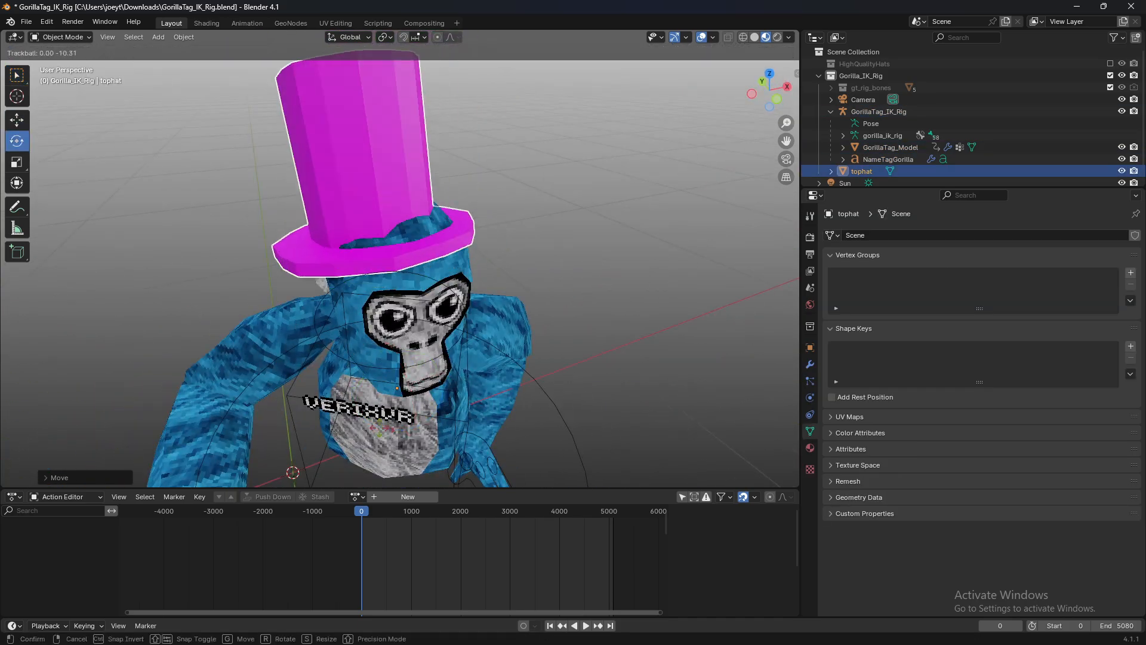
left_click_drag(398, 355, 398, 347)
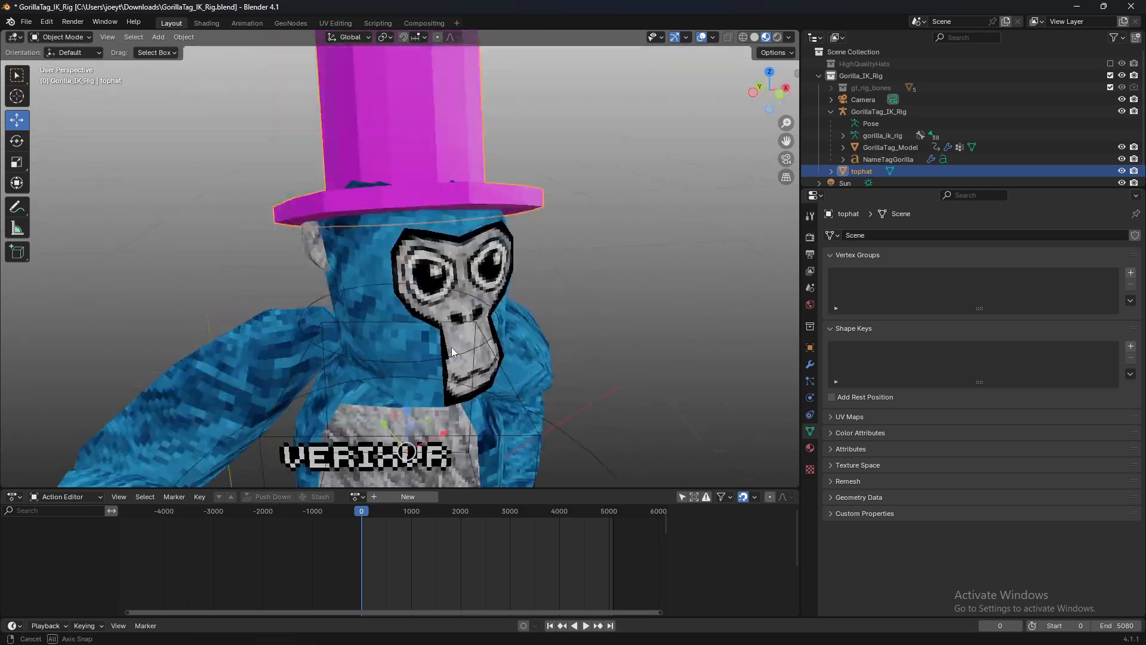
left_click(401, 66)
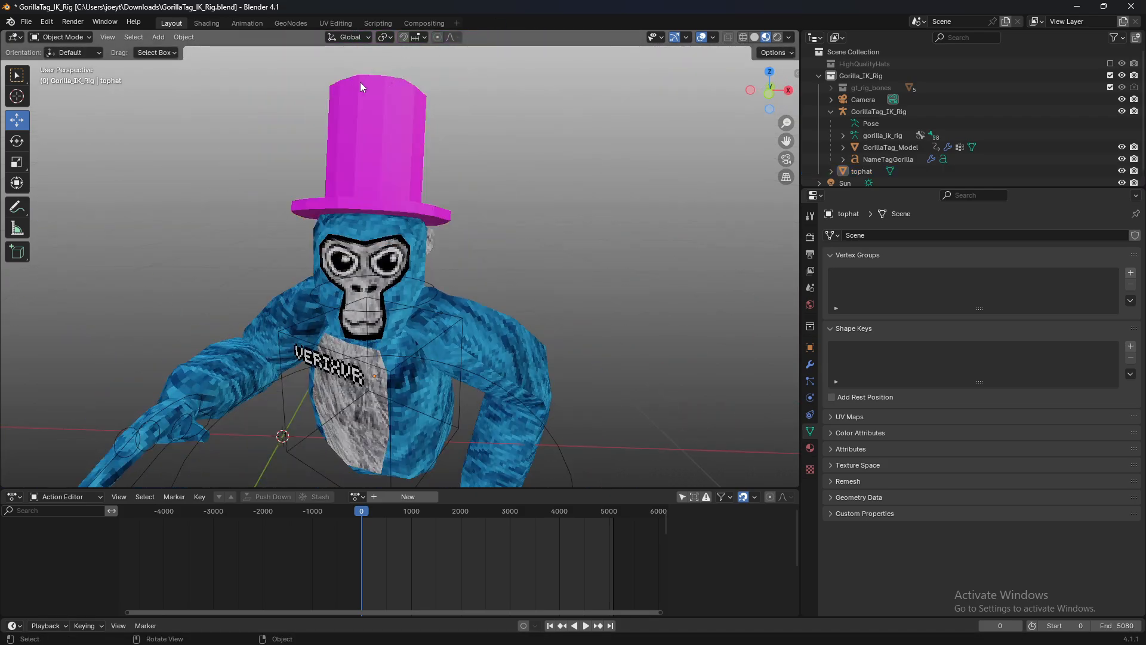
- Select the top hat and show its hatlas material's DiffuseColor_Texture node in the Shading workspace
left_click(378, 121)
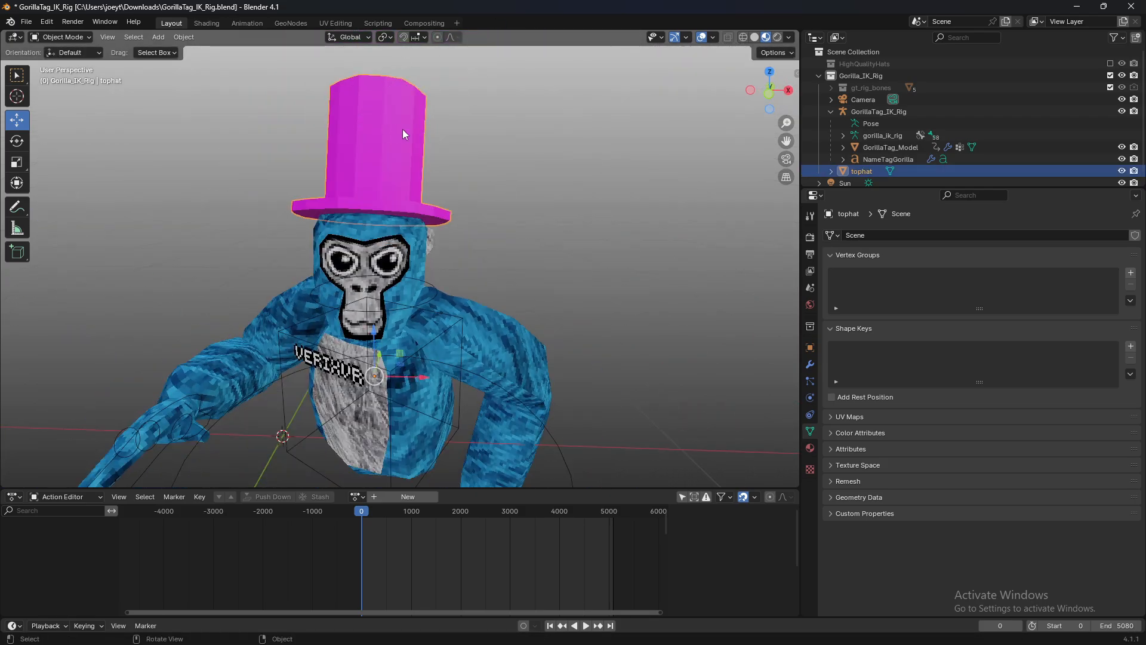
left_click(209, 22)
middle_click_drag(447, 83, 547, 180)
mouse_move(478, 156)
middle_mouse_down()
mouse_move(608, 194)
mouse_move(776, 297)
middle_mouse_up()
middle_click_drag(584, 143, 598, 337, "shift")
scroll(594, 276, "up", 5)
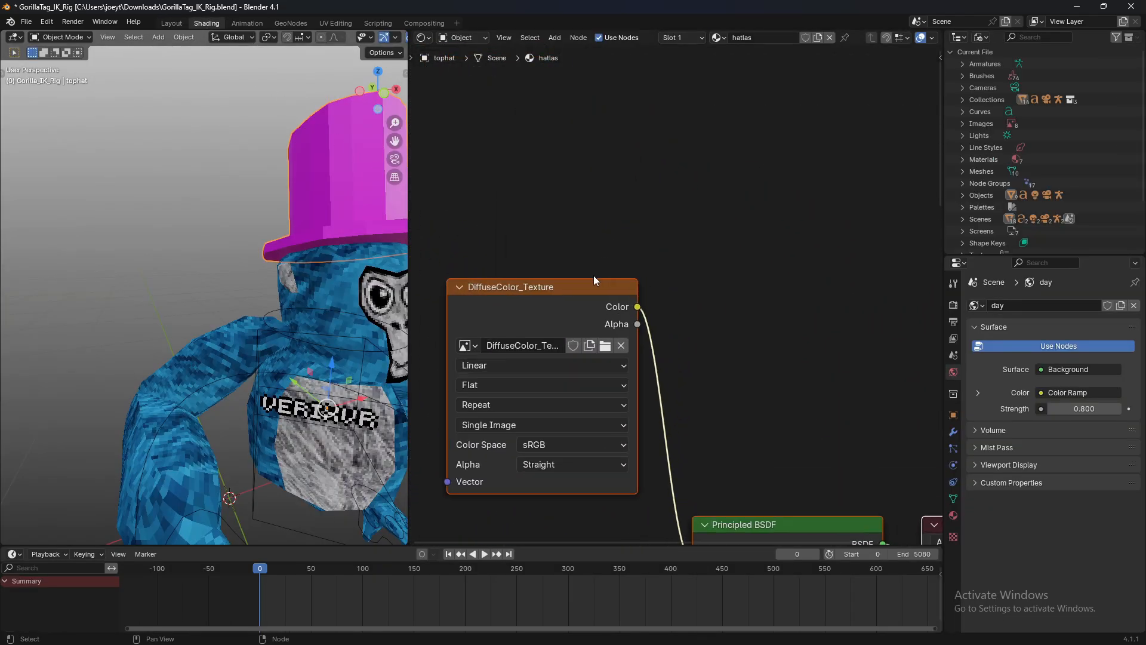
middle_click_drag(594, 275, 660, 233)
scroll(596, 305, "up", 5)
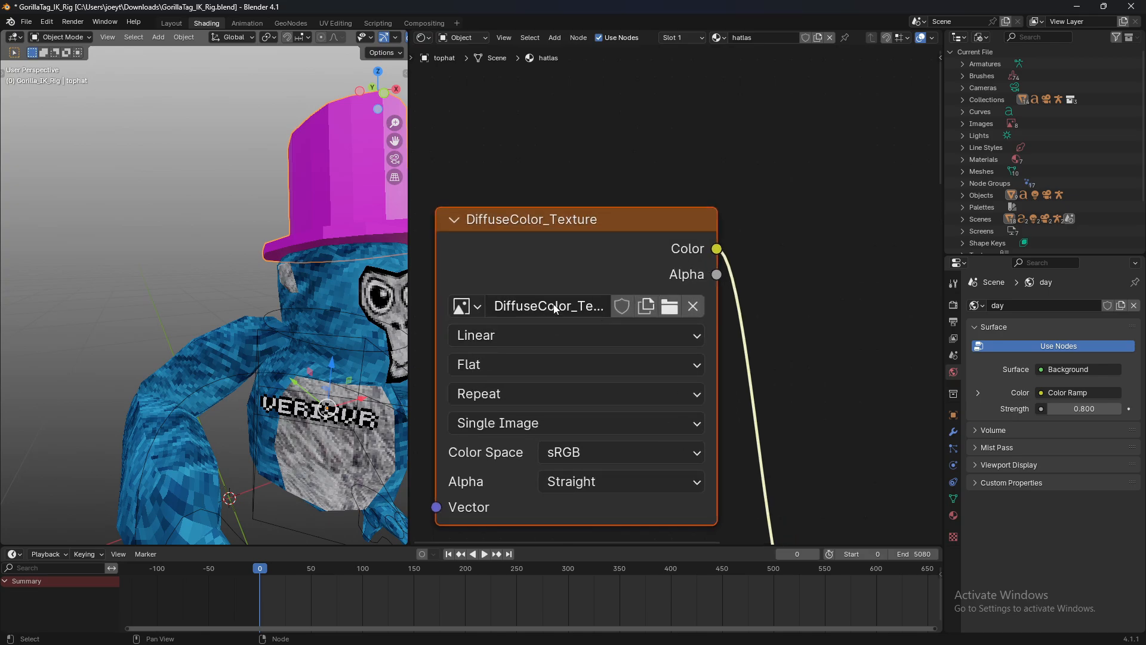
- Replace the image in the top hat's texture node with hatlas.png from the Hat Textures folder in Cosmetics
left_click(693, 306)
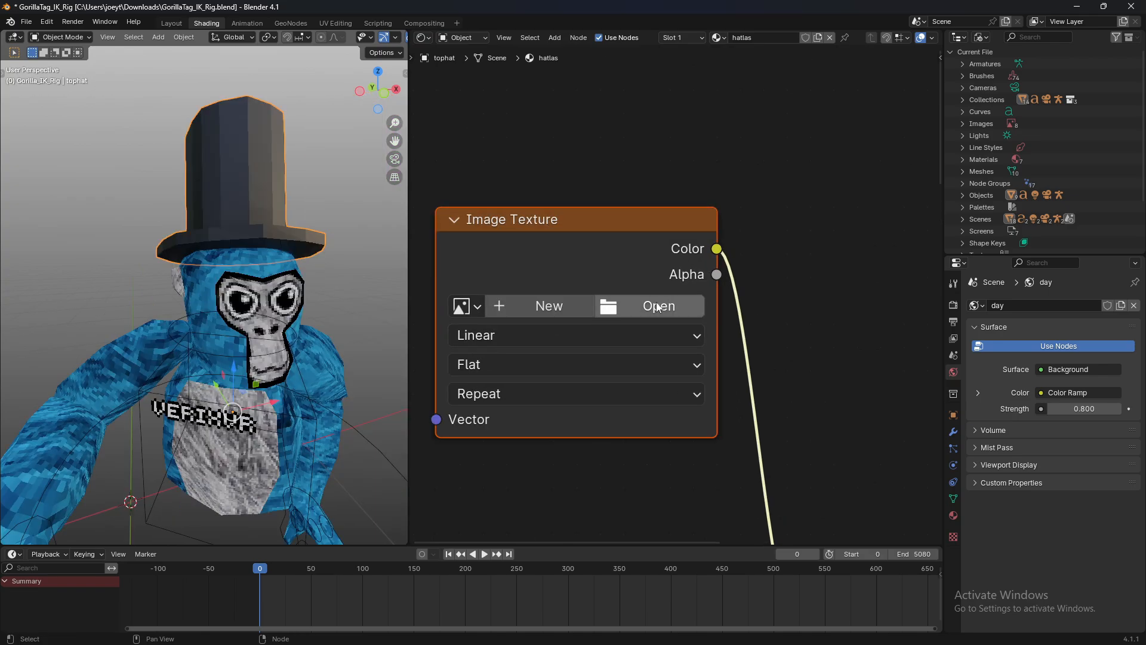
left_click(672, 307)
double_click(442, 219)
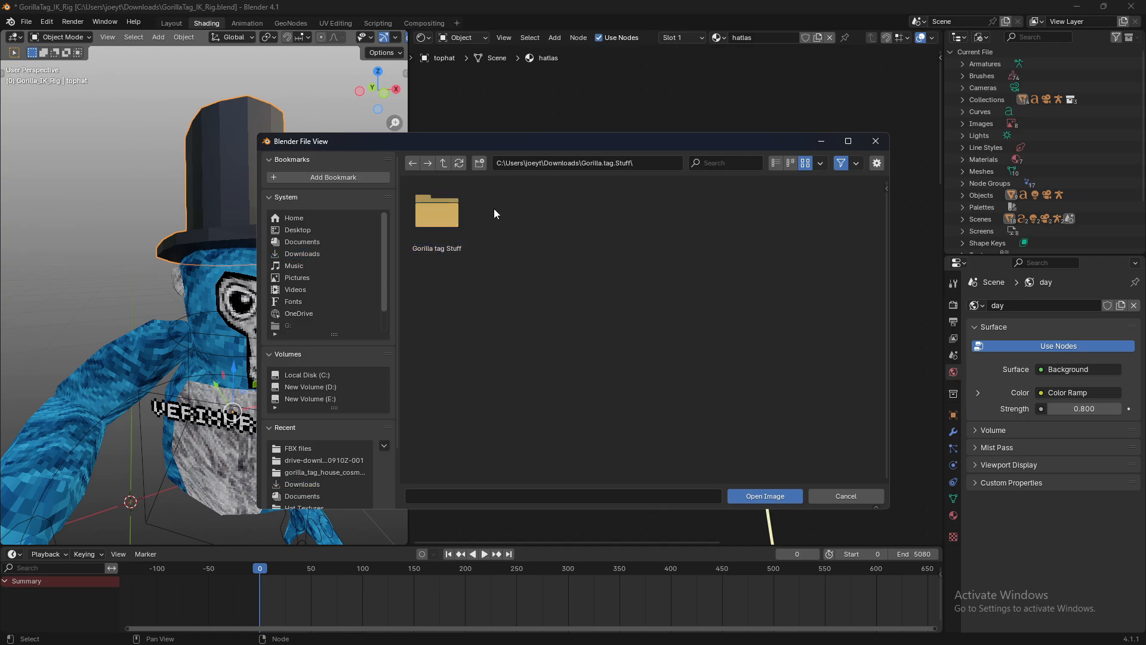
double_click(436, 216)
double_click(437, 216)
double_click(508, 212)
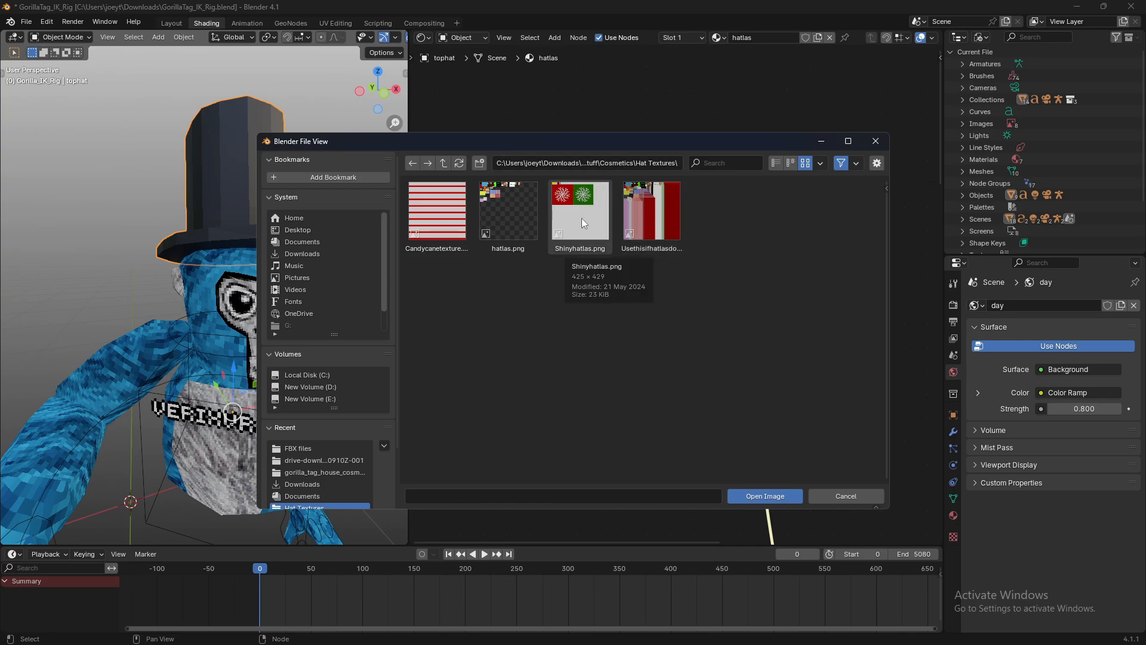
double_click(524, 216)
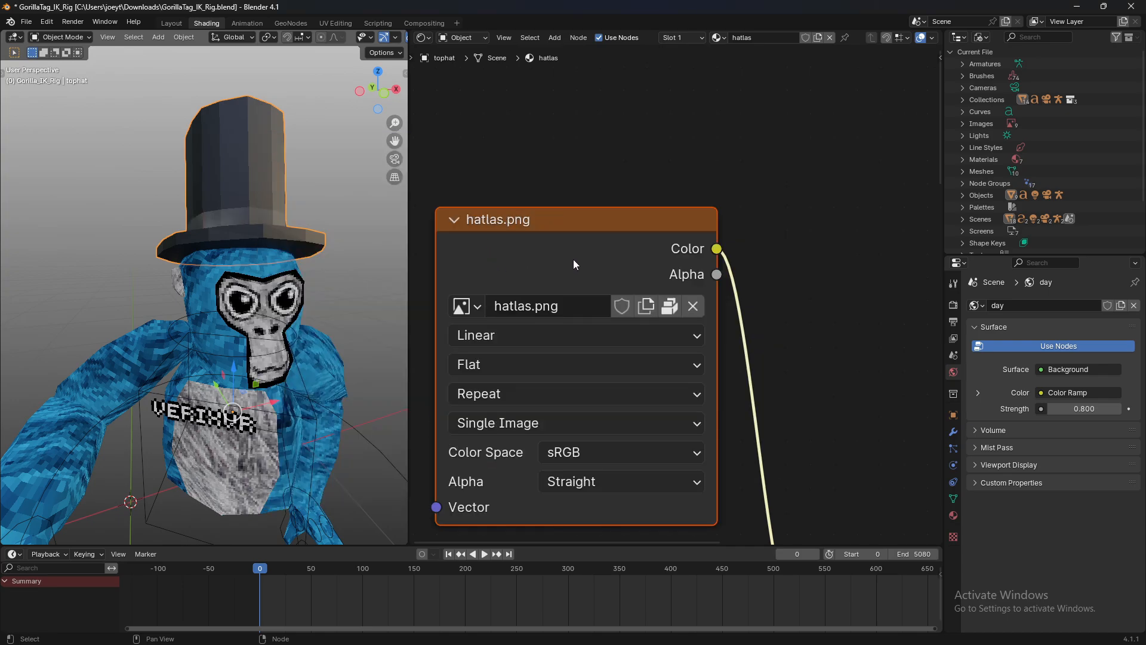
- Check the textured top hat, return to the Layout workspace and select the camera
middle_click_drag(292, 194, 389, 227)
scroll(388, 227, "up", 2)
middle_click_drag(284, 168, 291, 214, "shift")
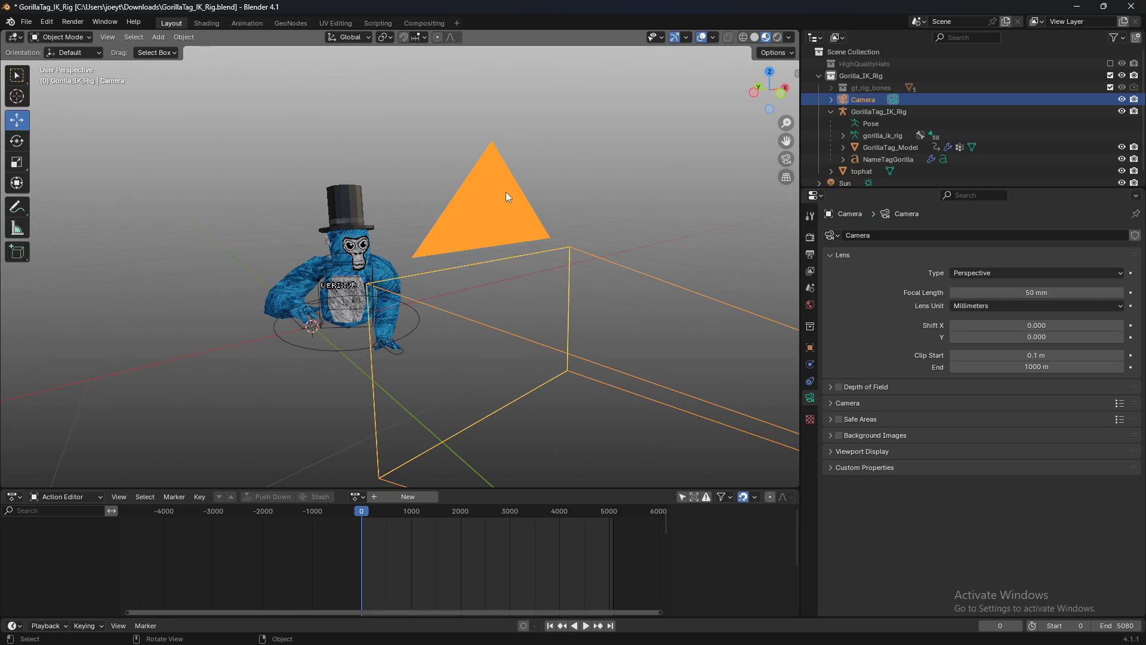
right_click(506, 192)
left_click(501, 189)
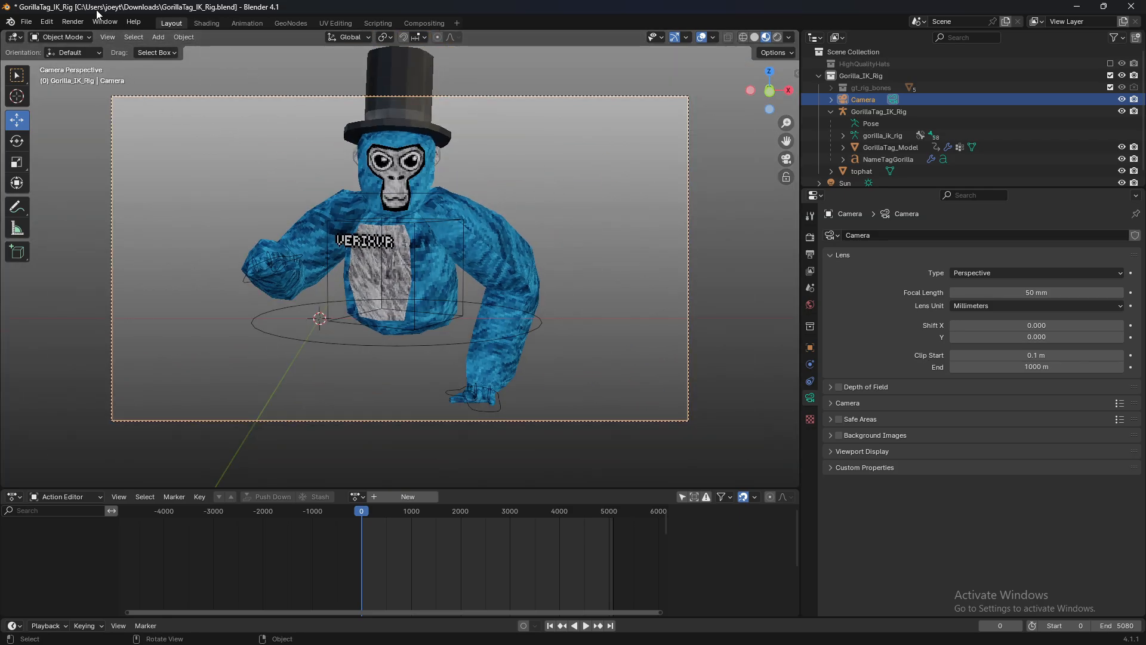
- Move the camera farther back with Walk Navigation so the whole top hat fits within the camera frame
left_click(108, 37)
mouse_move(173, 208)
left_click(286, 431)
key("s")
left_click(310, 149)
middle_click_drag(307, 148, 310, 149)
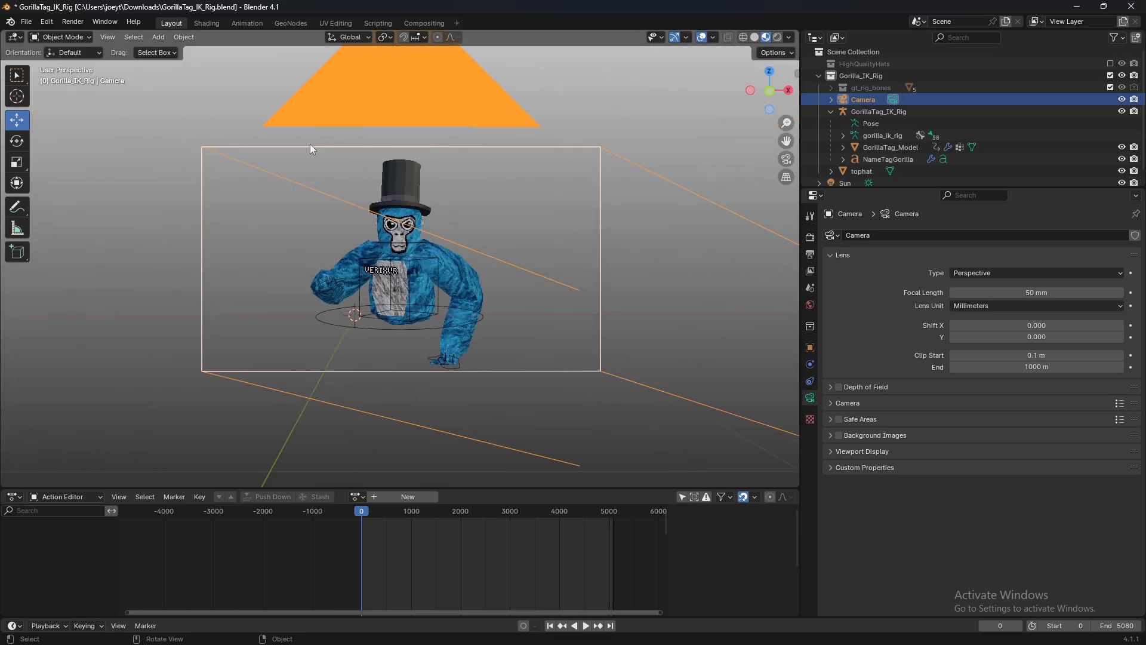
key("KP_0")
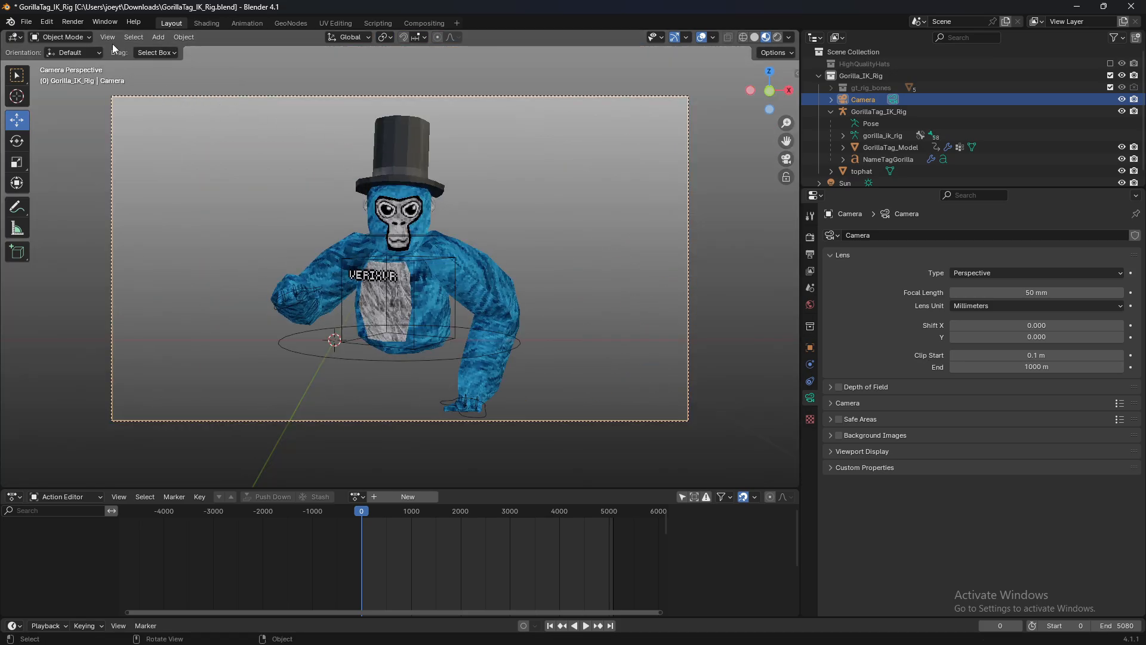
- Render the camera view, save the image as pose1.png in the Downloads folder, and close the render window
left_click(73, 22)
left_click(88, 37)
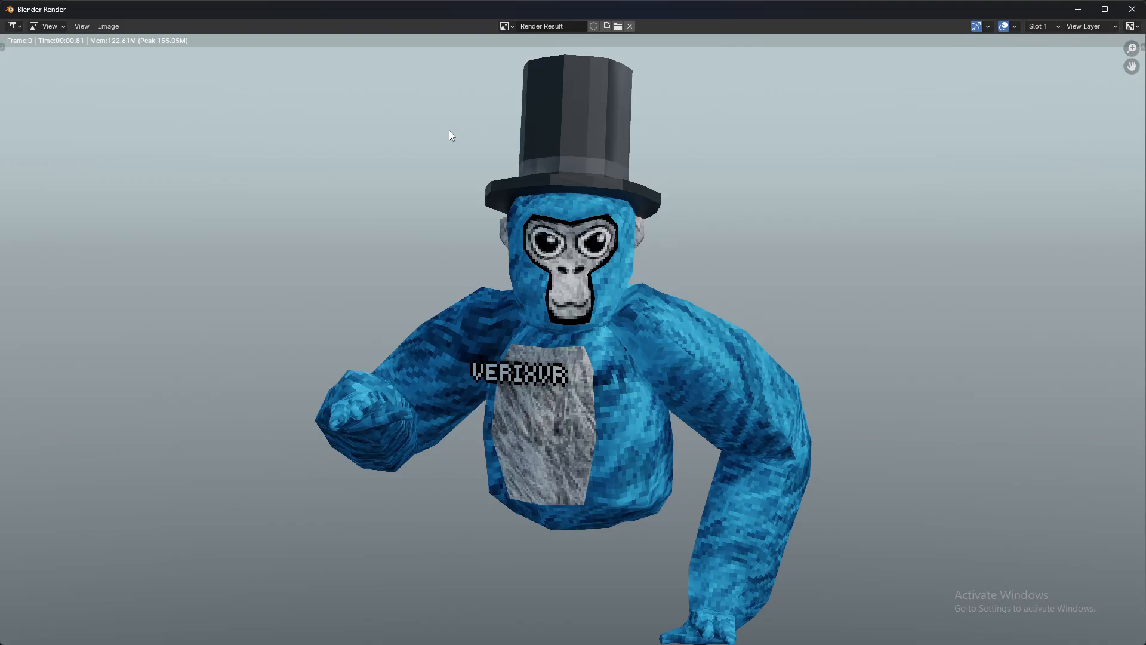
left_click(114, 26)
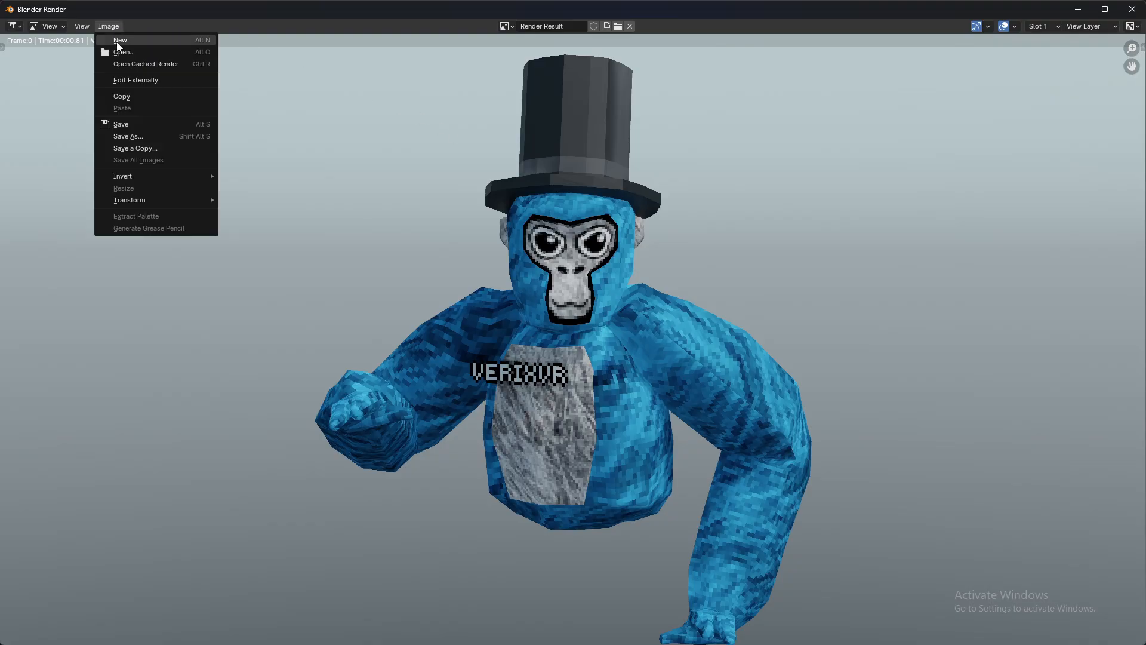
left_click(142, 137)
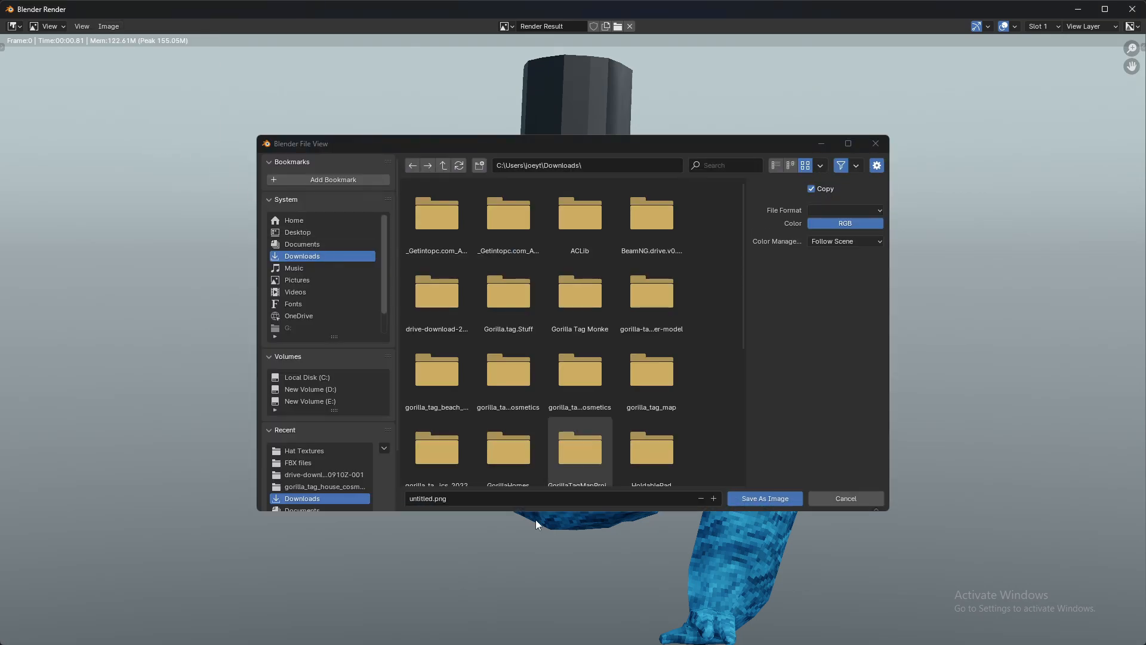
left_click(520, 498)
key("BackSpace")
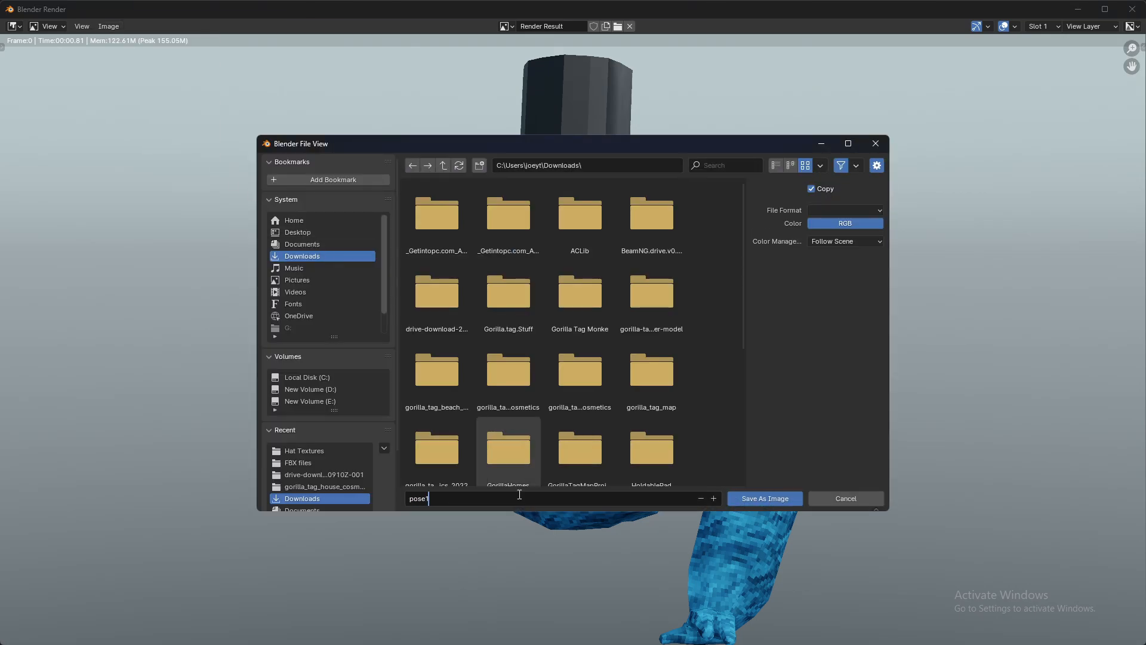
type("pose1.png")
key("Return")
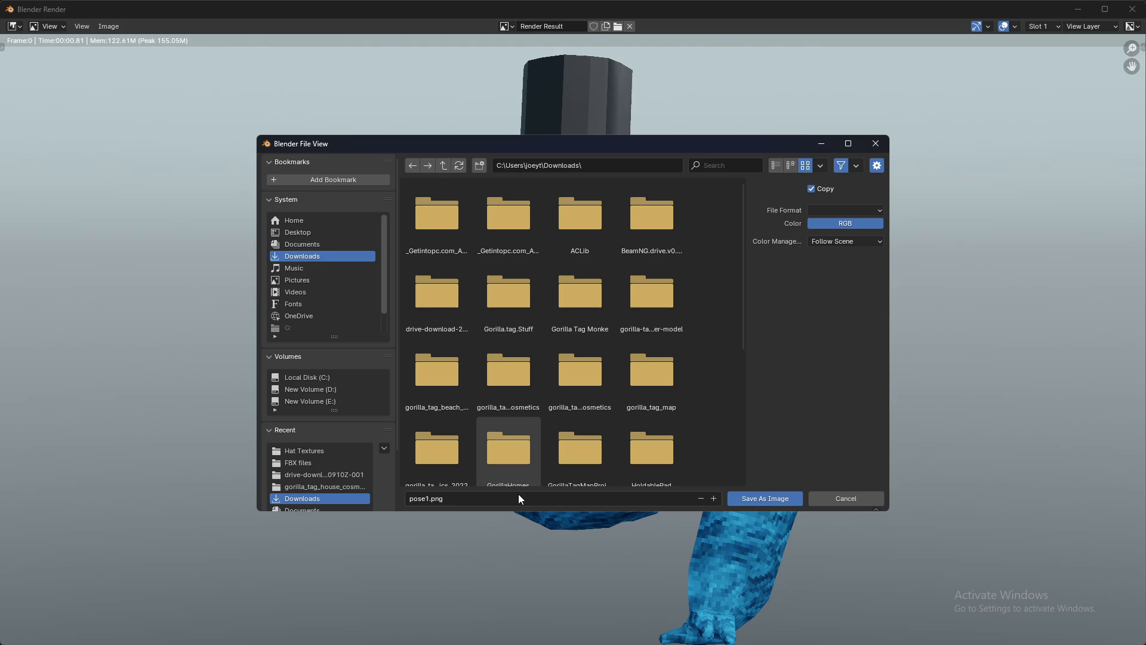
left_click(740, 499)
left_click(1132, 8)
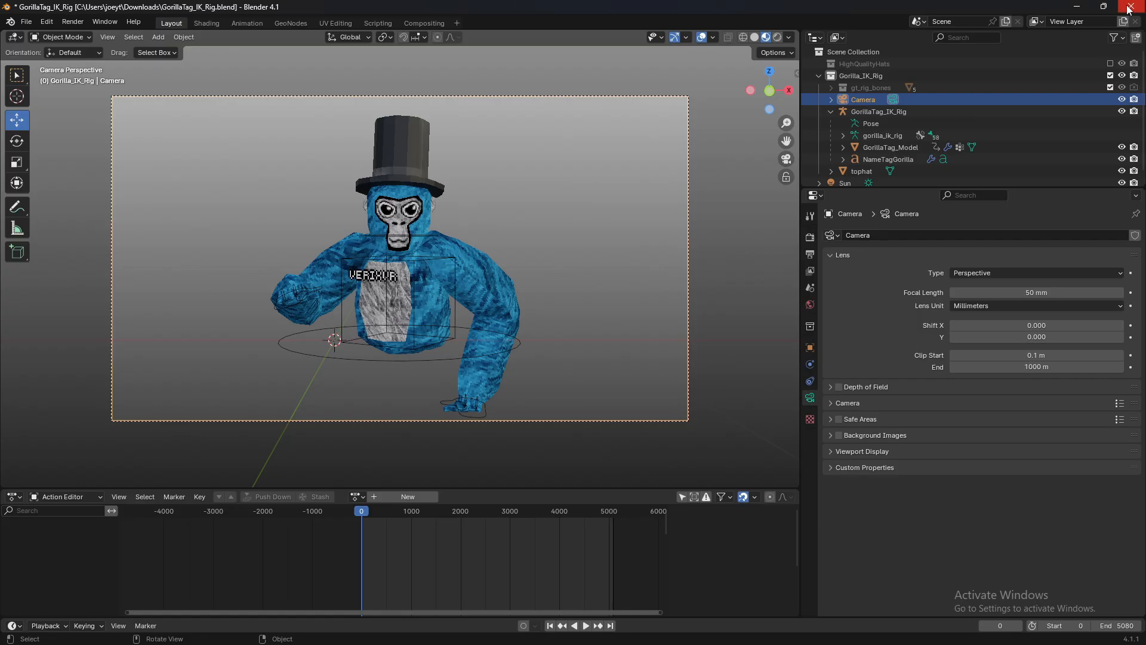
middle_click_drag(696, 166, 644, 123)
scroll(696, 123, "up", 5)
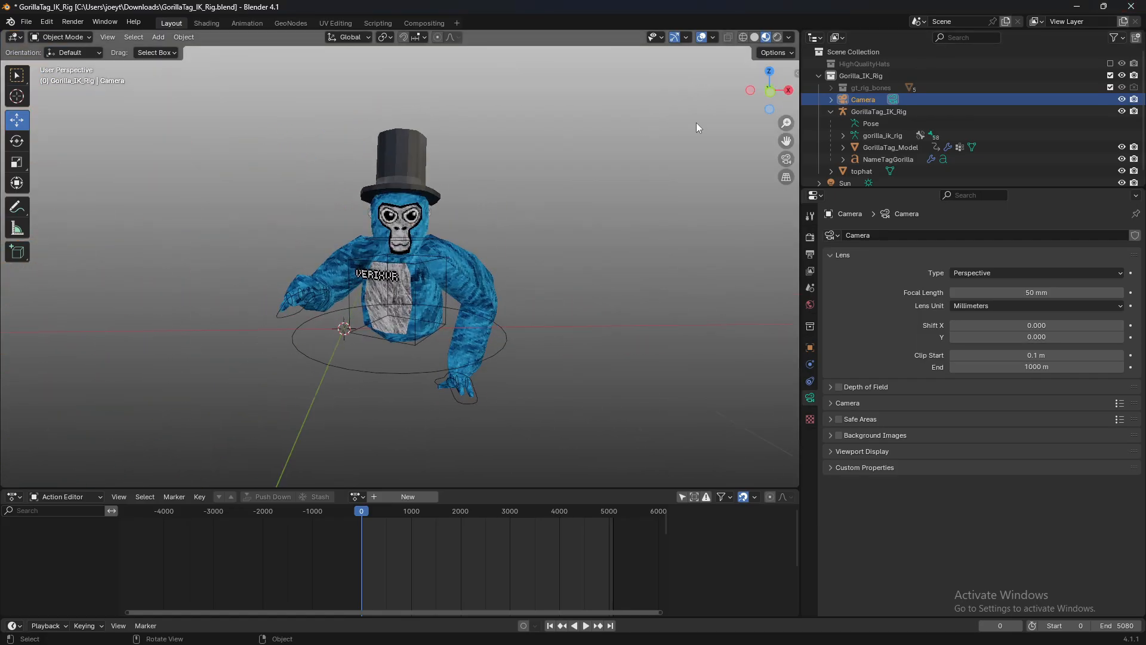
left_click(653, 145)
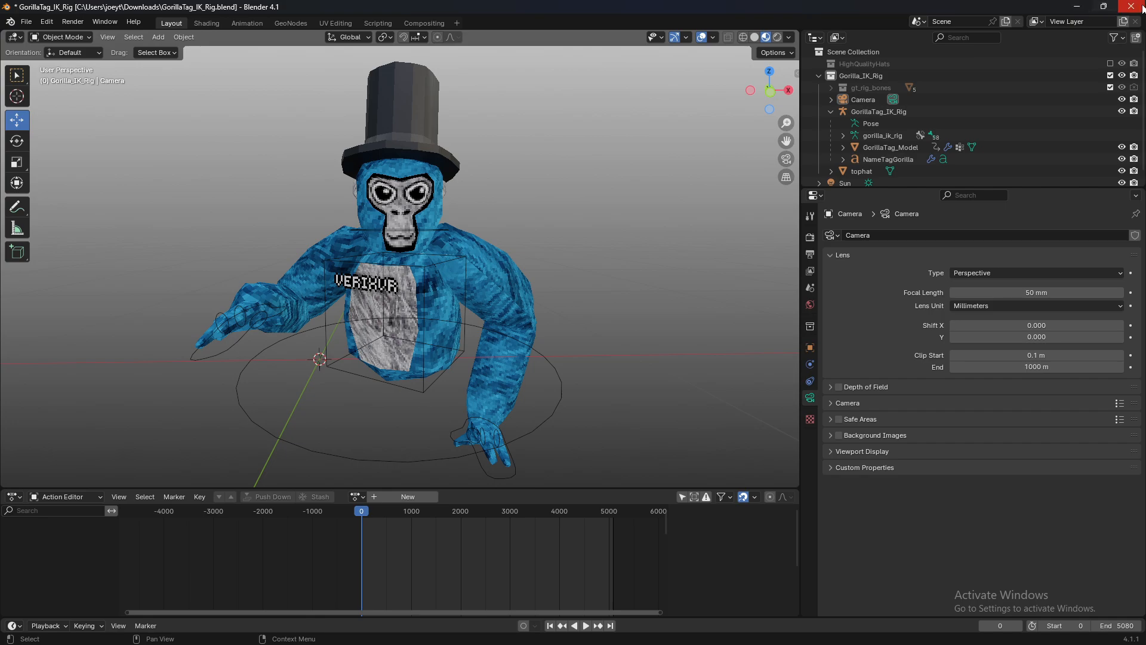
- Switch to remove.bg in the browser, upload pose1.png to remove its background, and download the standard-resolution result
left_click(1079, 9)
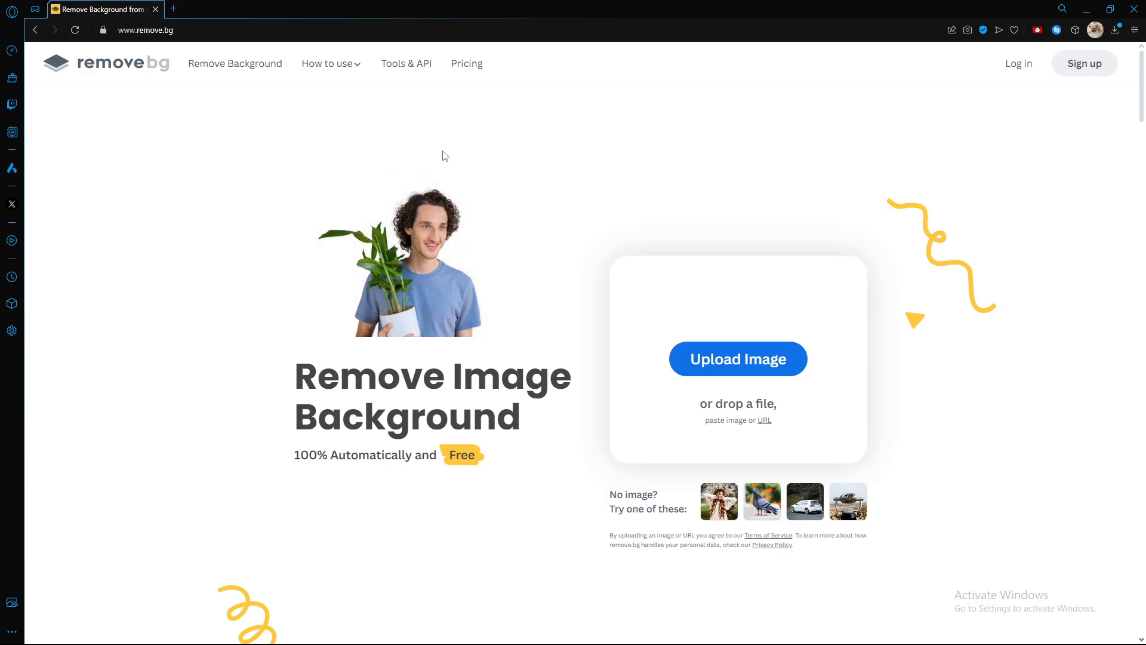
left_click(747, 360)
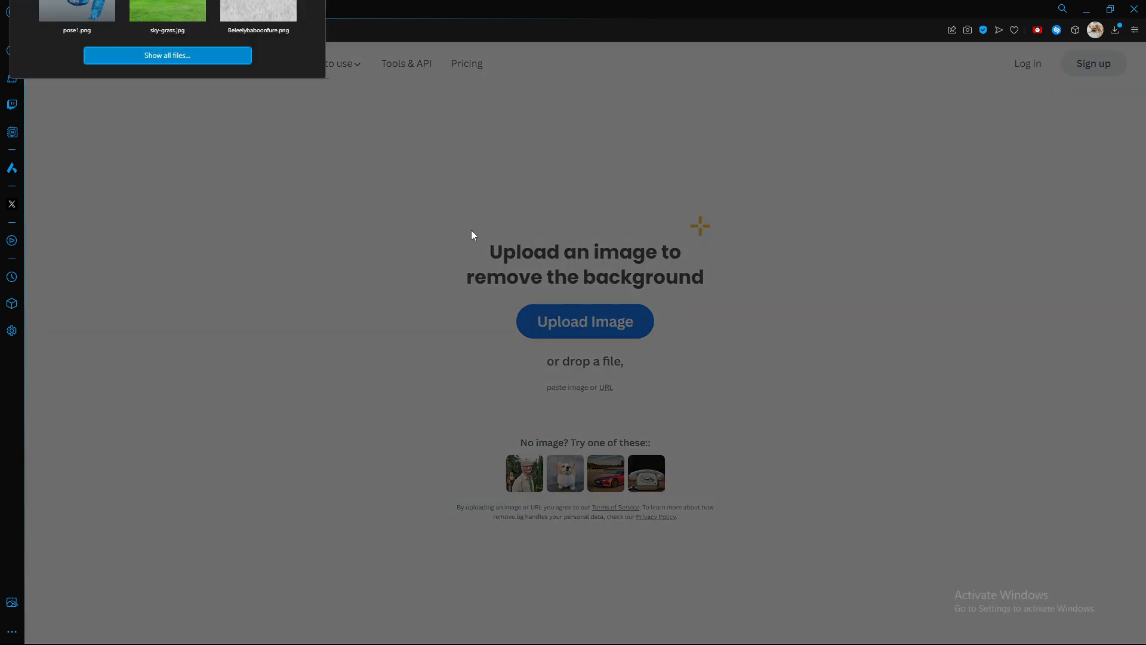
left_click(167, 55)
double_click(143, 109)
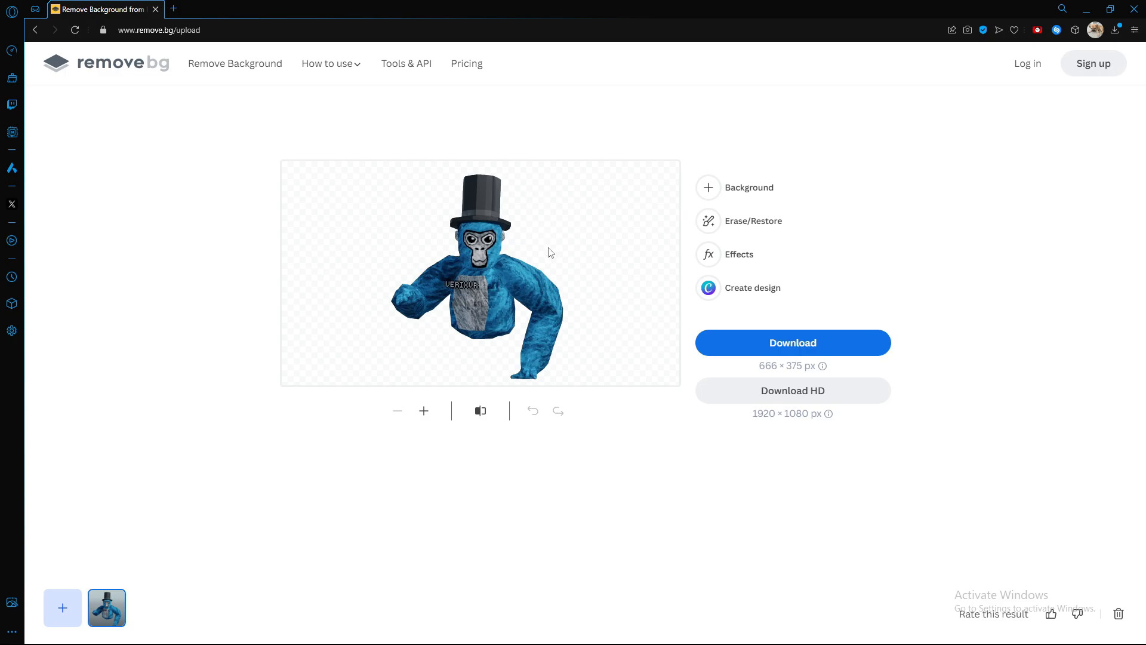
left_click(827, 349)
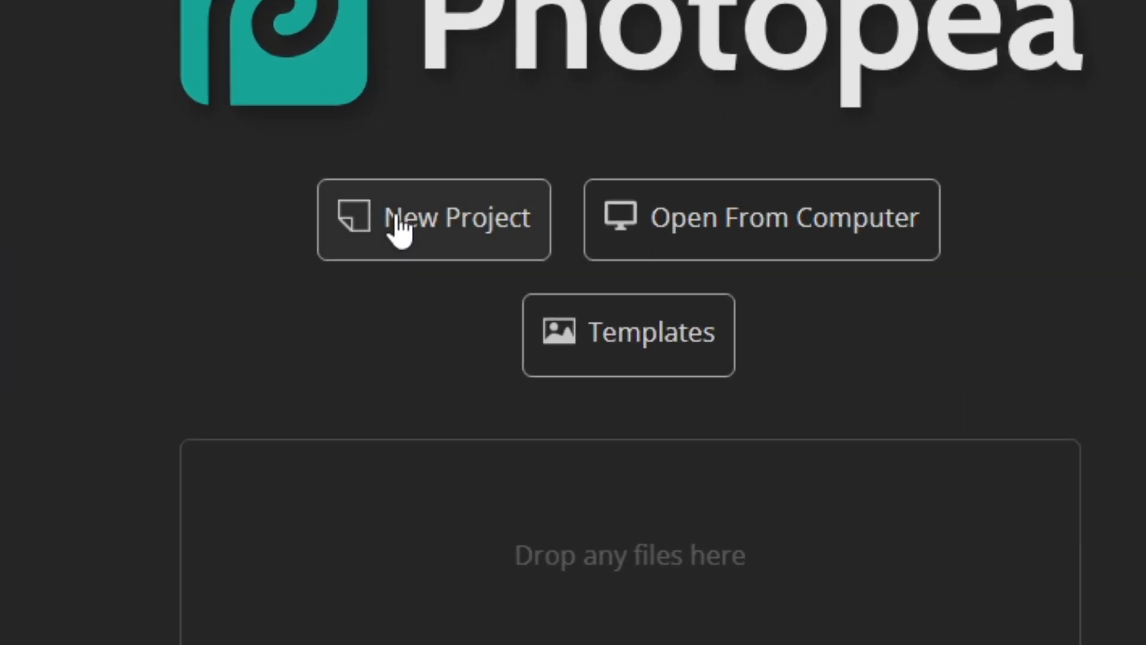
- Create a new Photopea project from the Youtube Thumbnail preset, 1280 x 720 px with a white background
left_click(408, 182)
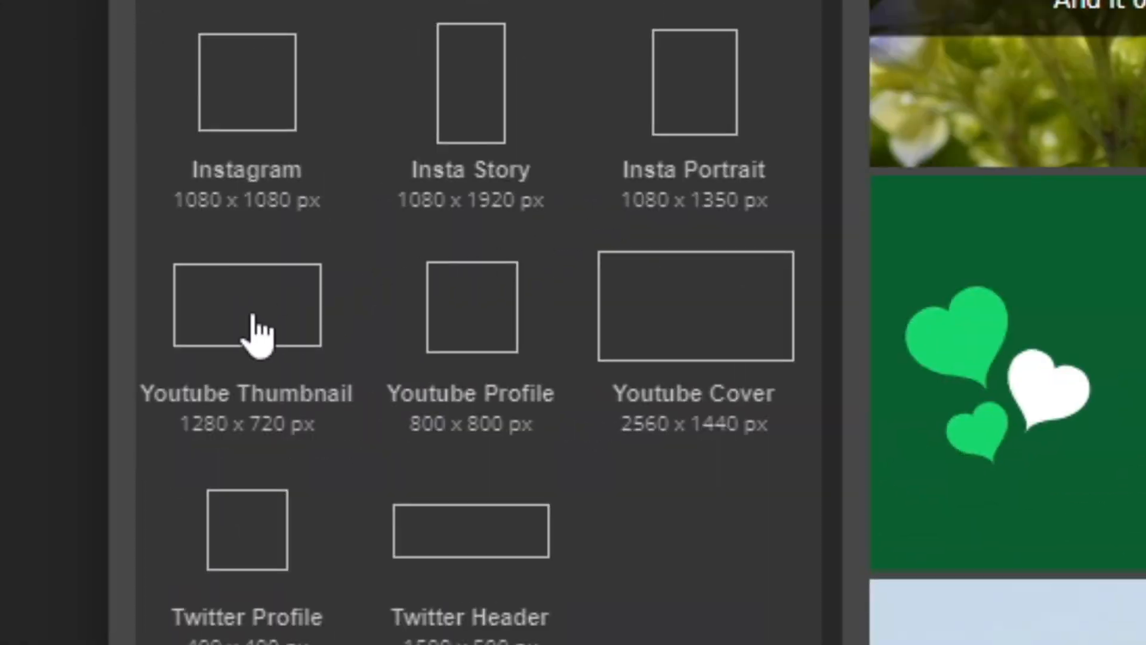
left_click(249, 325)
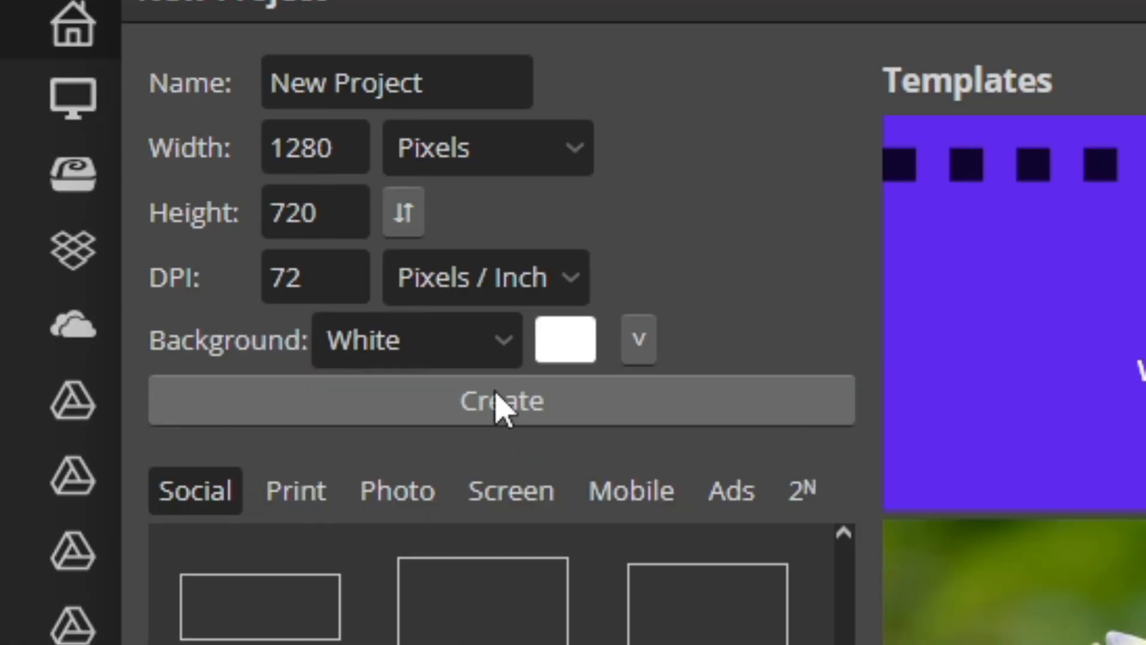
left_click(501, 285)
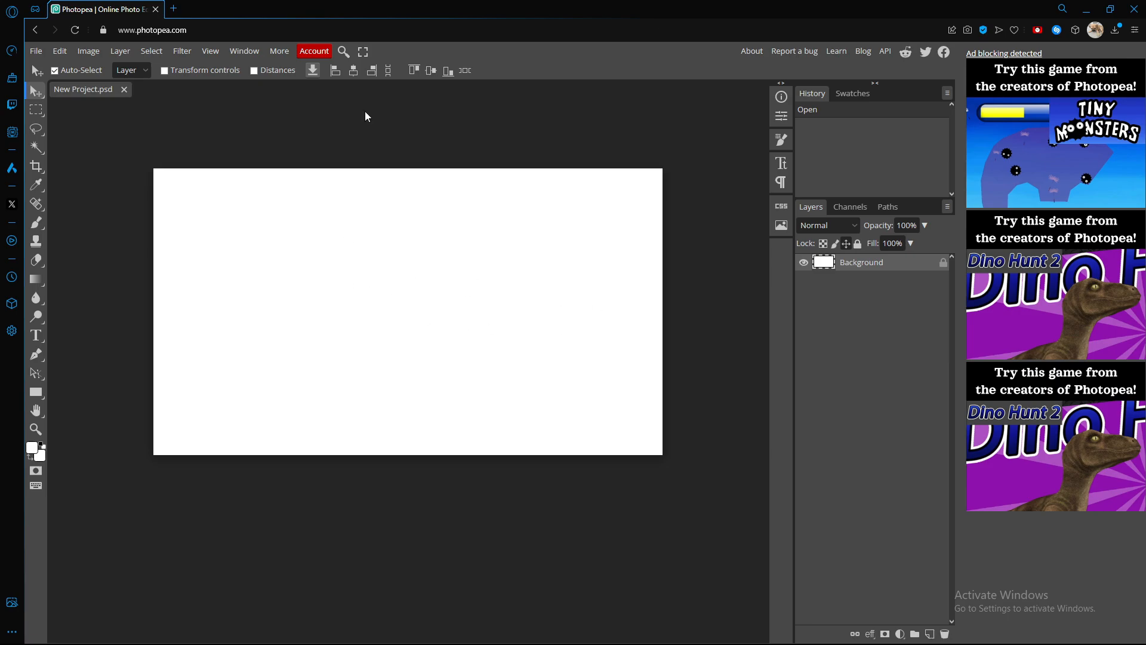
- Place sky-grass.jpg from the Pictures folder into the project and stretch it to fill the whole canvas
key("alt+Tab")
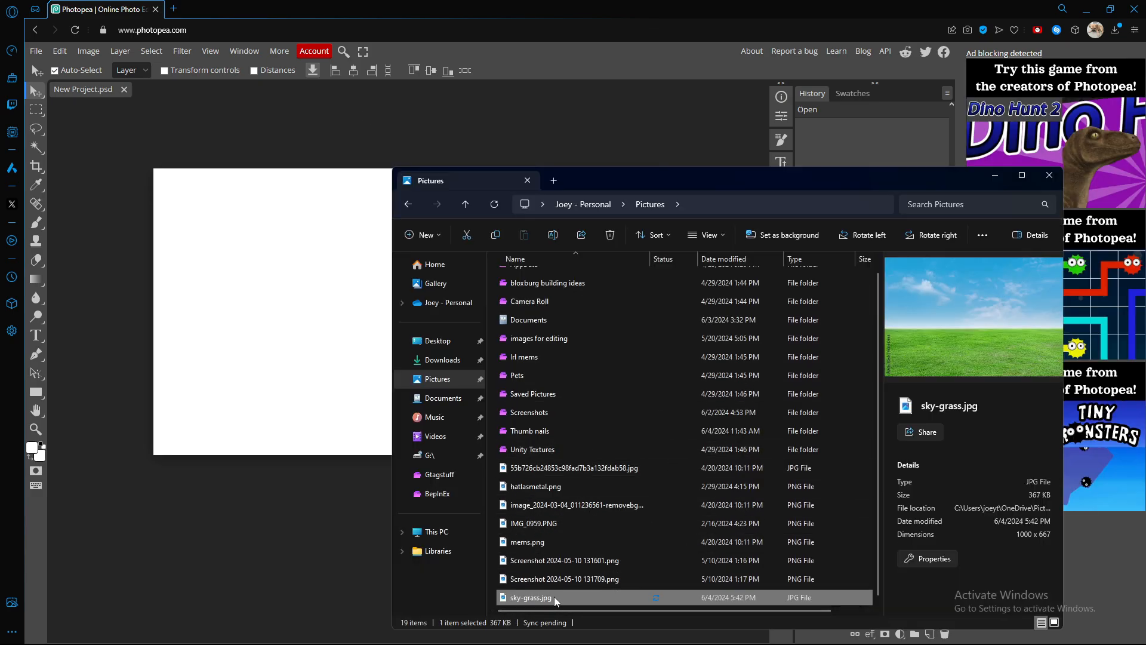
left_click_drag(537, 597, 346, 289)
left_click_drag(460, 279, 663, 169)
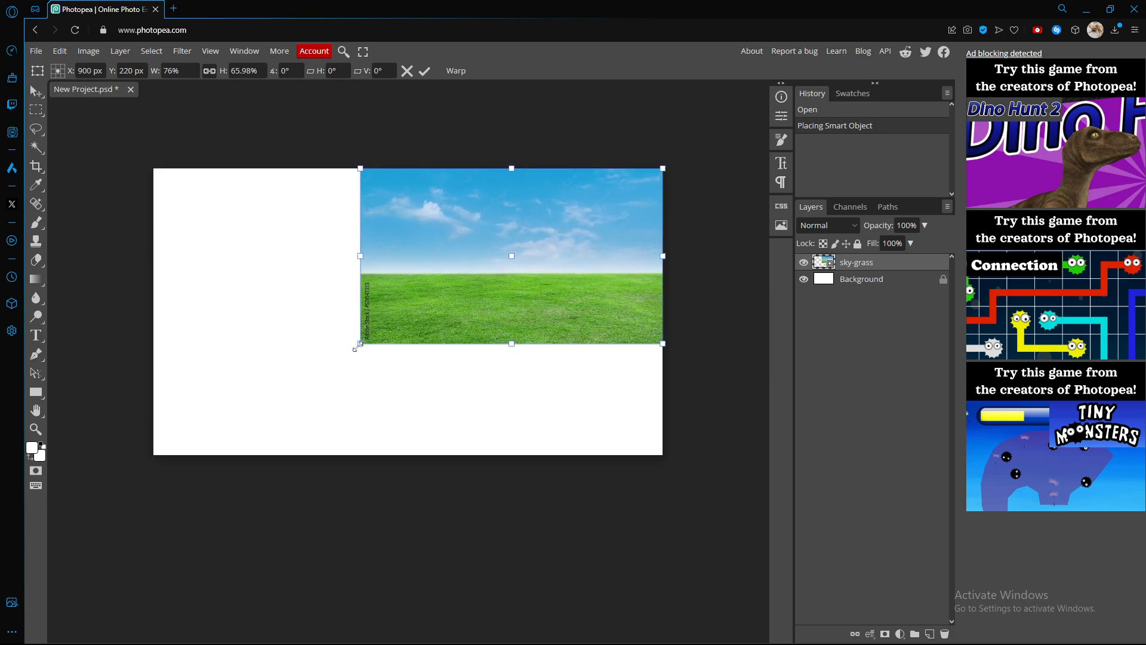
left_click_drag(360, 343, 158, 452)
left_click_drag(159, 450, 151, 457)
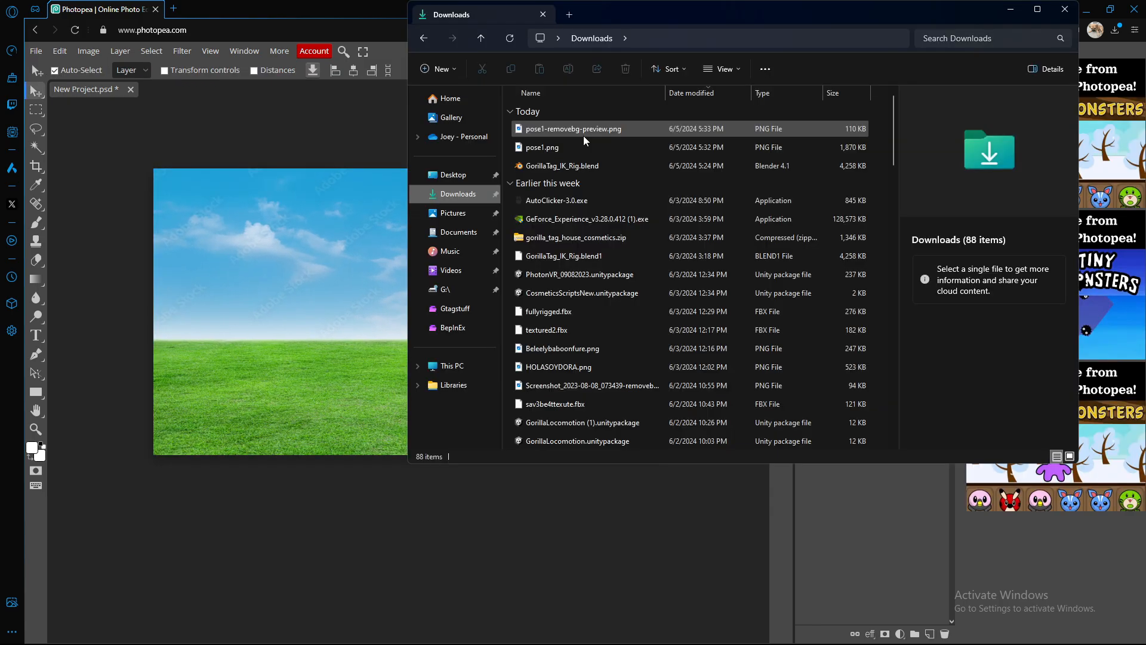
- Place pose1-removebg-preview.png from Downloads over the background, scale it to about 165%, and position it near the canvas centre
mouse_move(582, 134)
left_mouse_down()
mouse_move(559, 138)
mouse_move(571, 134)
left_mouse_up()
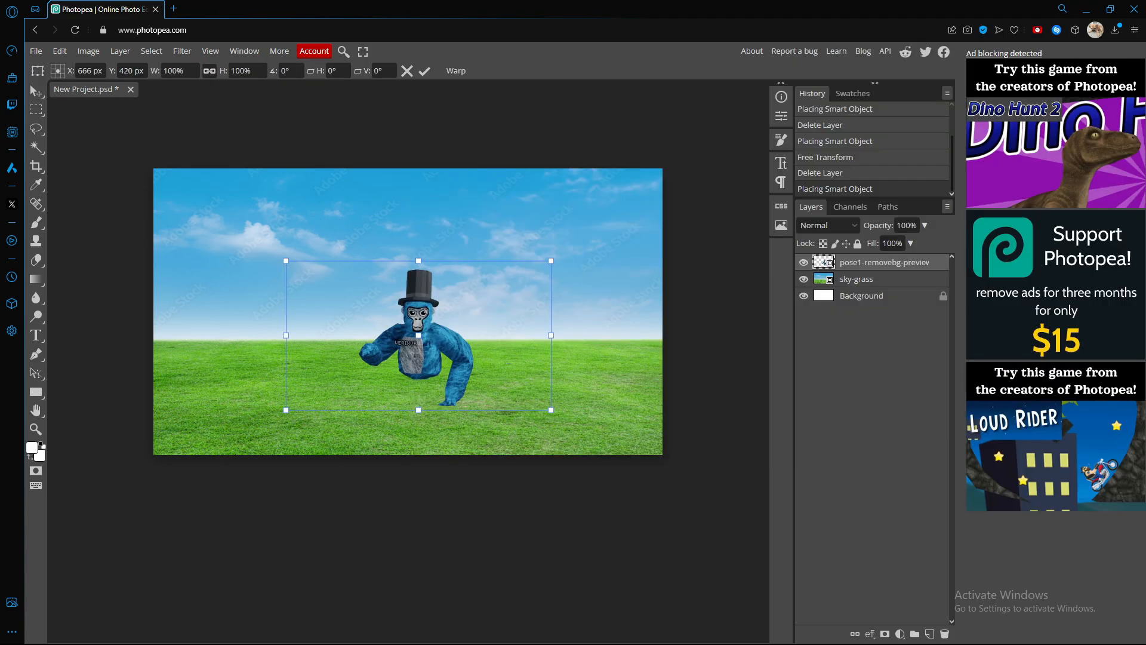
left_click_drag(551, 262, 525, 271)
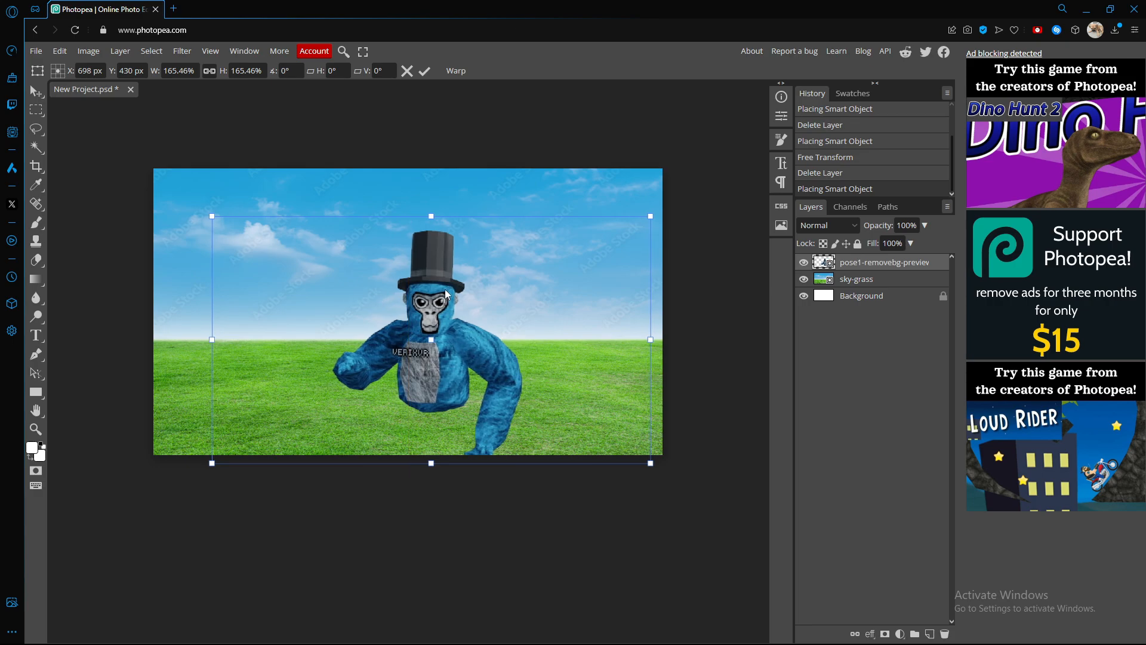
left_click_drag(446, 294, 441, 294)
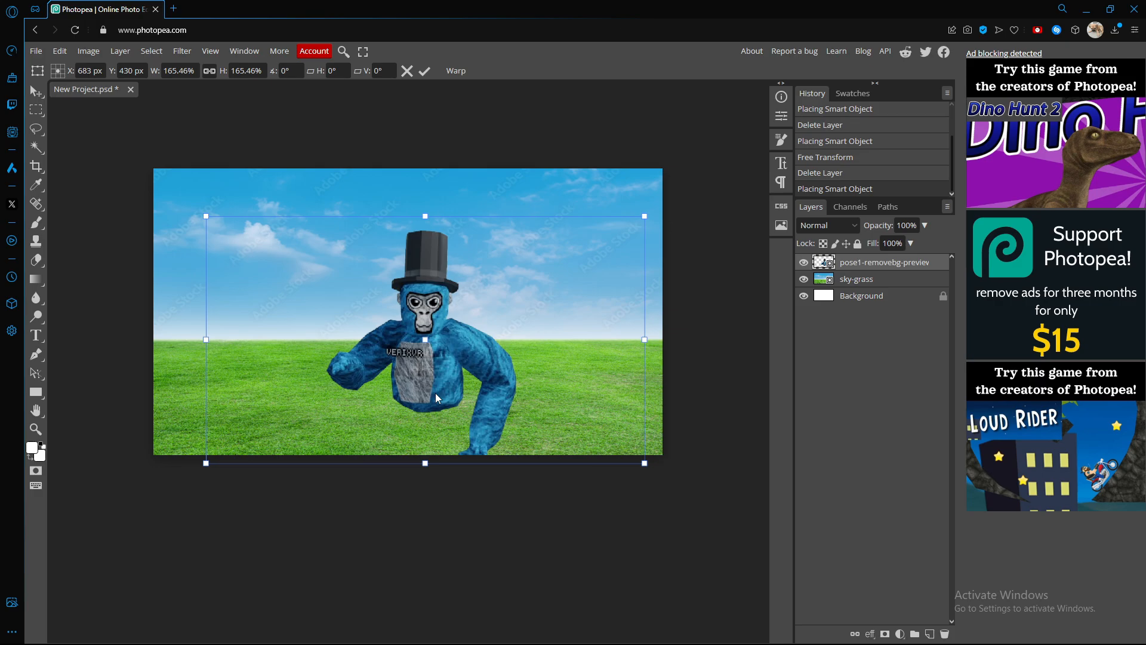
- Add a Drop Shadow style to the gorilla layer, try out its Spread, and move the gorilla toward the right side of the canvas
double_click(938, 263)
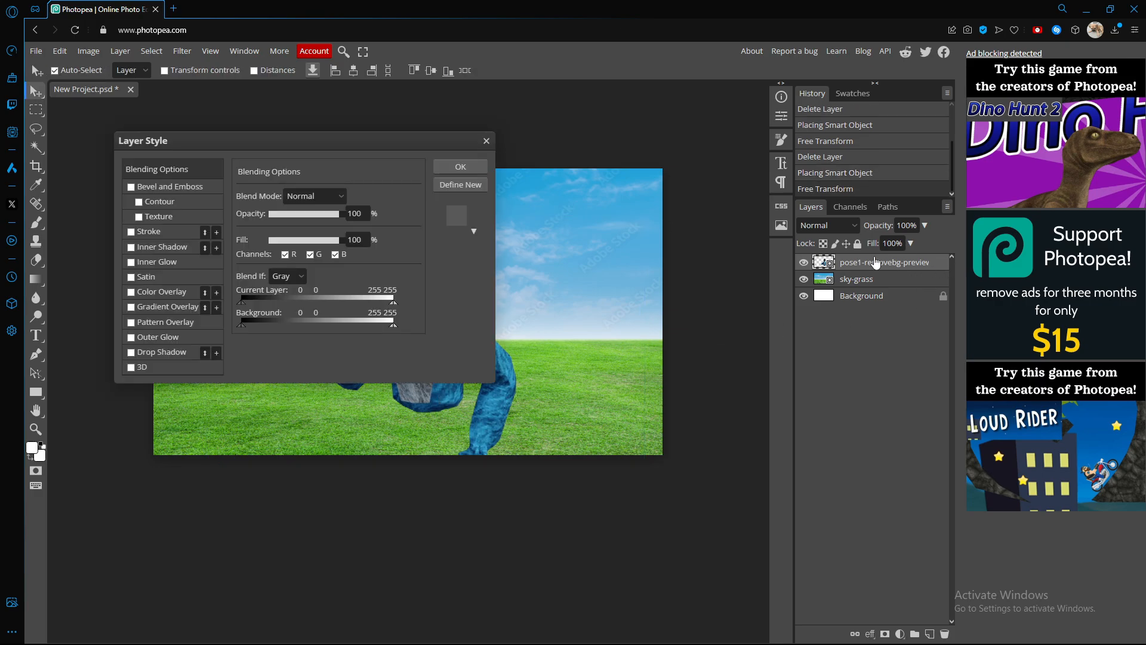
left_click_drag(403, 153, 743, 156)
left_click_drag(577, 154, 601, 145)
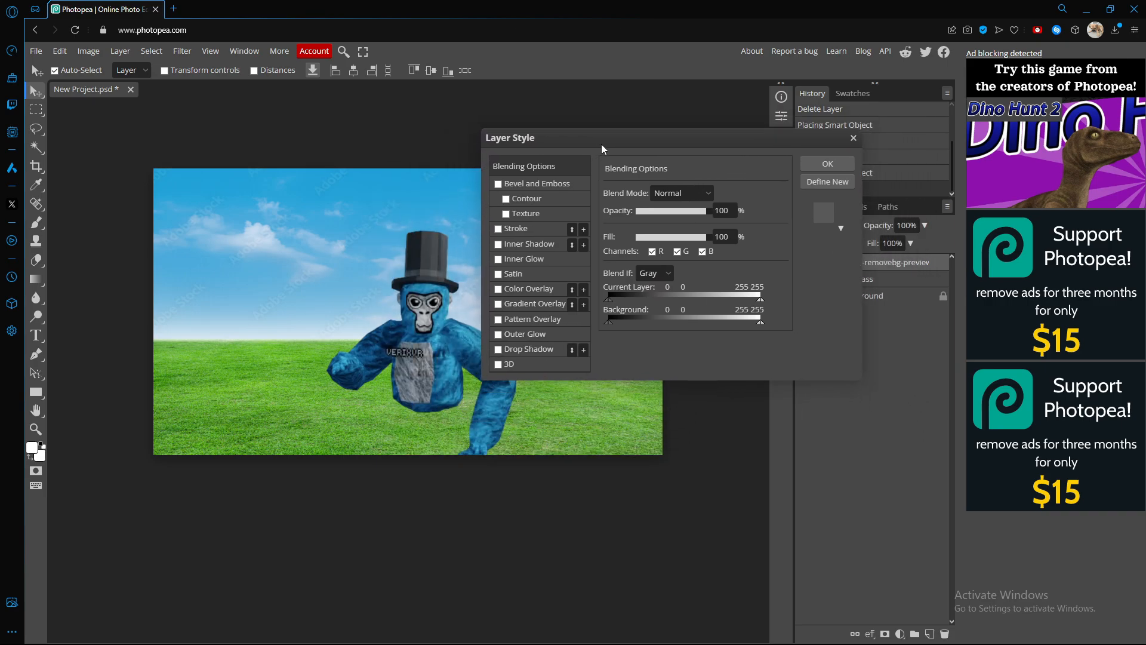
left_click(499, 353)
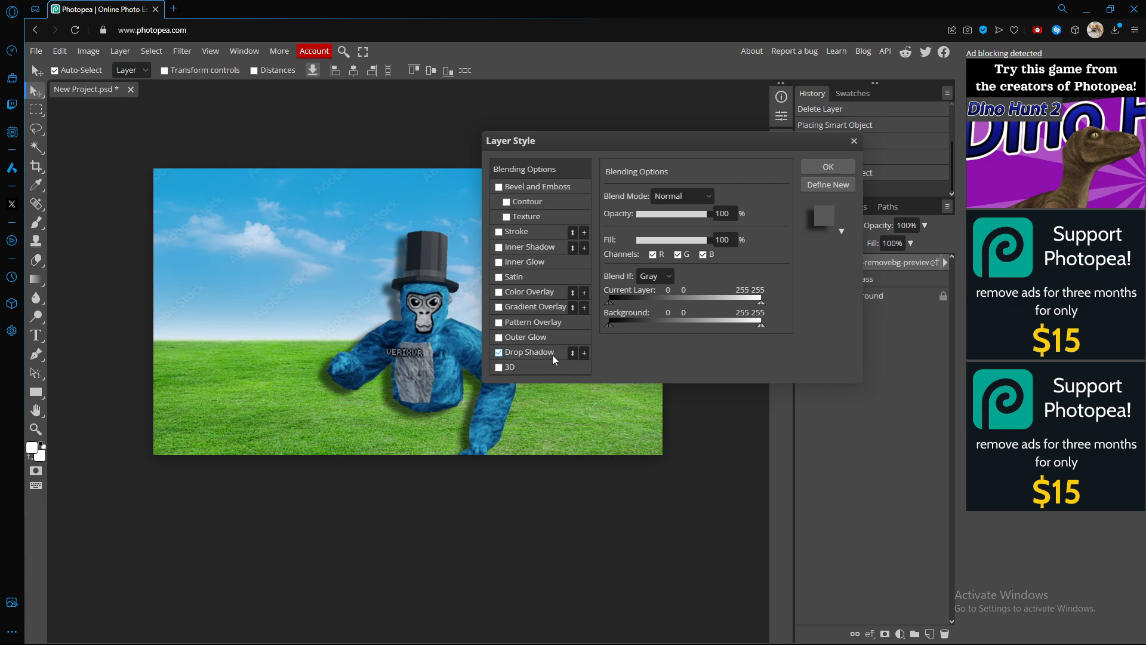
left_click(532, 352)
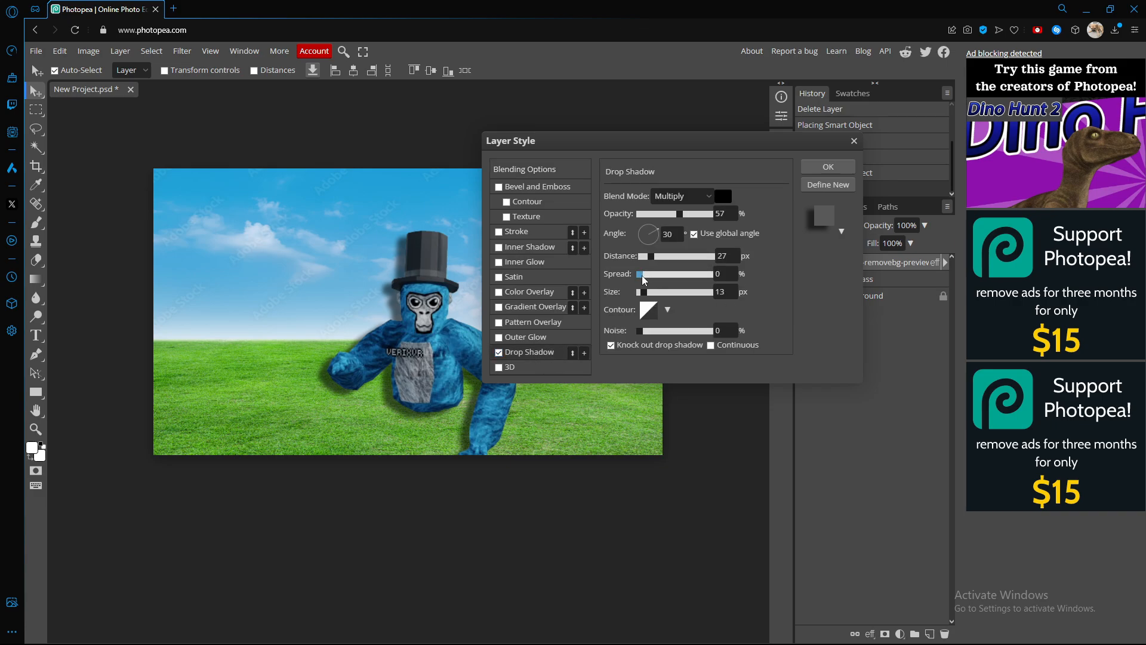
left_click_drag(644, 280, 772, 281)
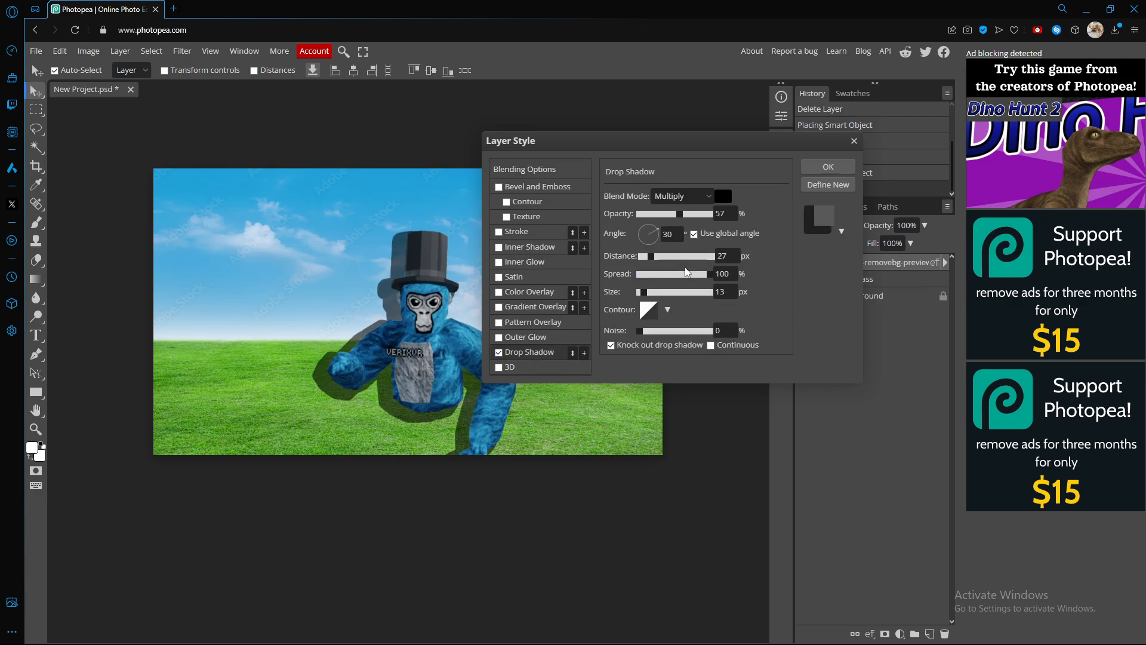
left_click_drag(687, 272, 715, 264)
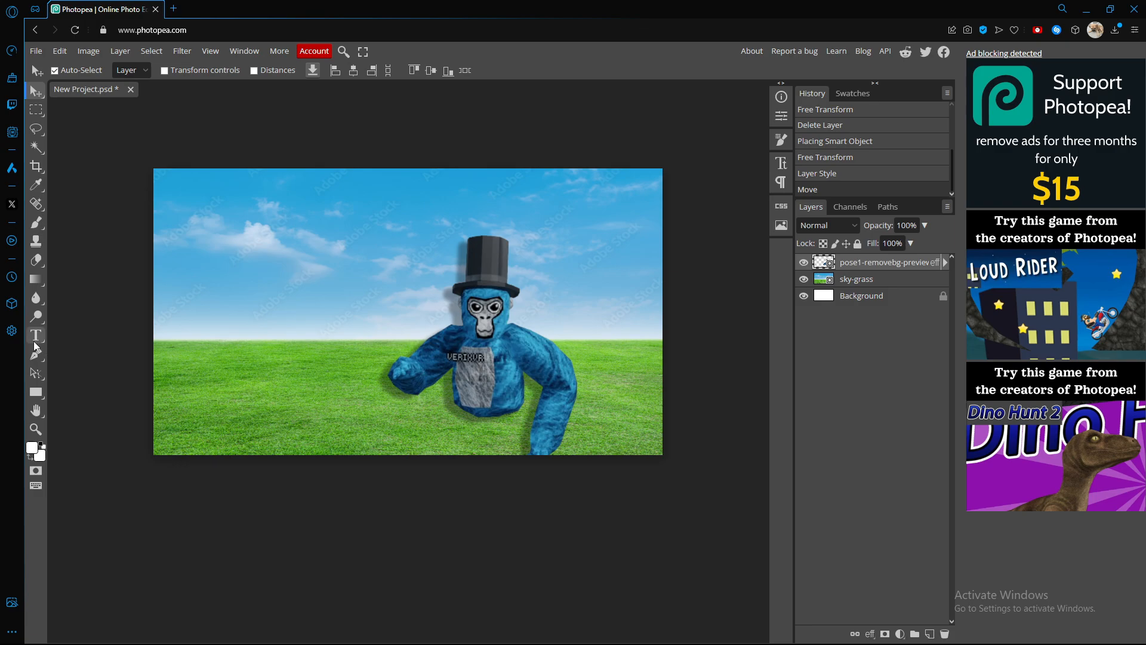
- Set up the Type tool with the Luckiest Guy font at a size of 100 px
left_click(35, 336)
left_click(202, 71)
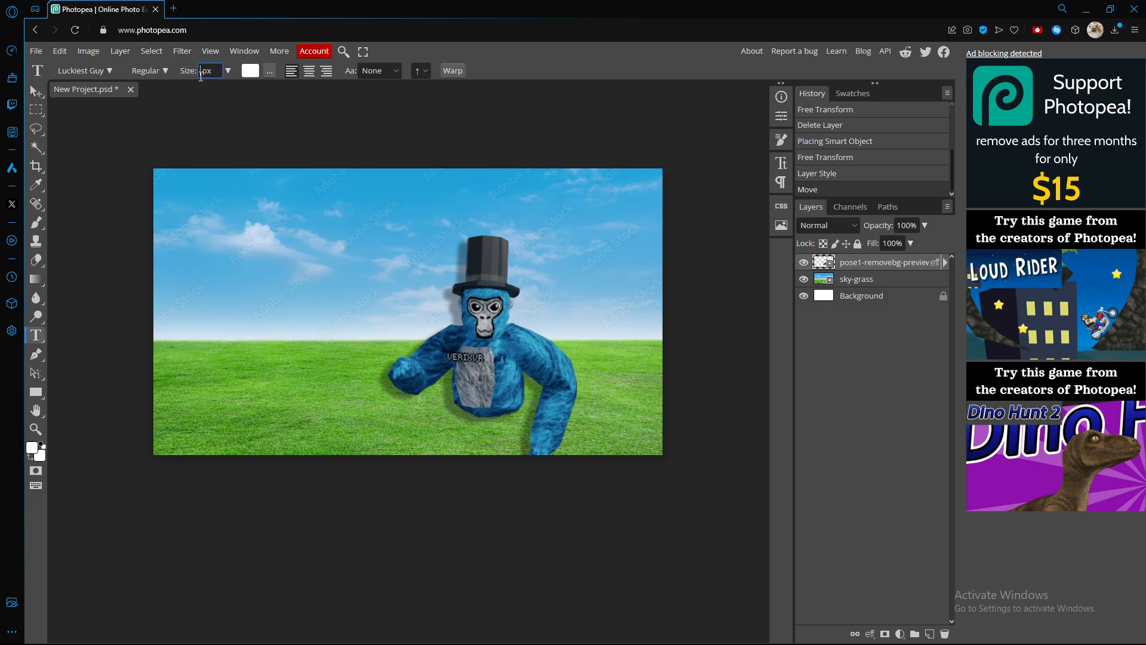
type("1")
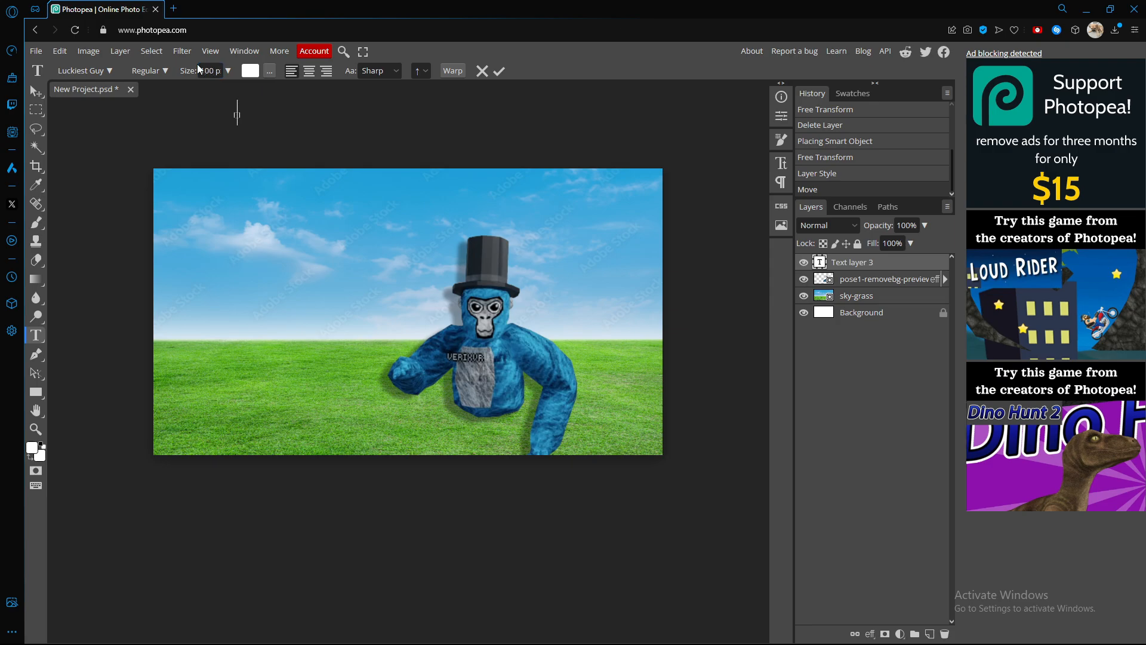
left_click(781, 163)
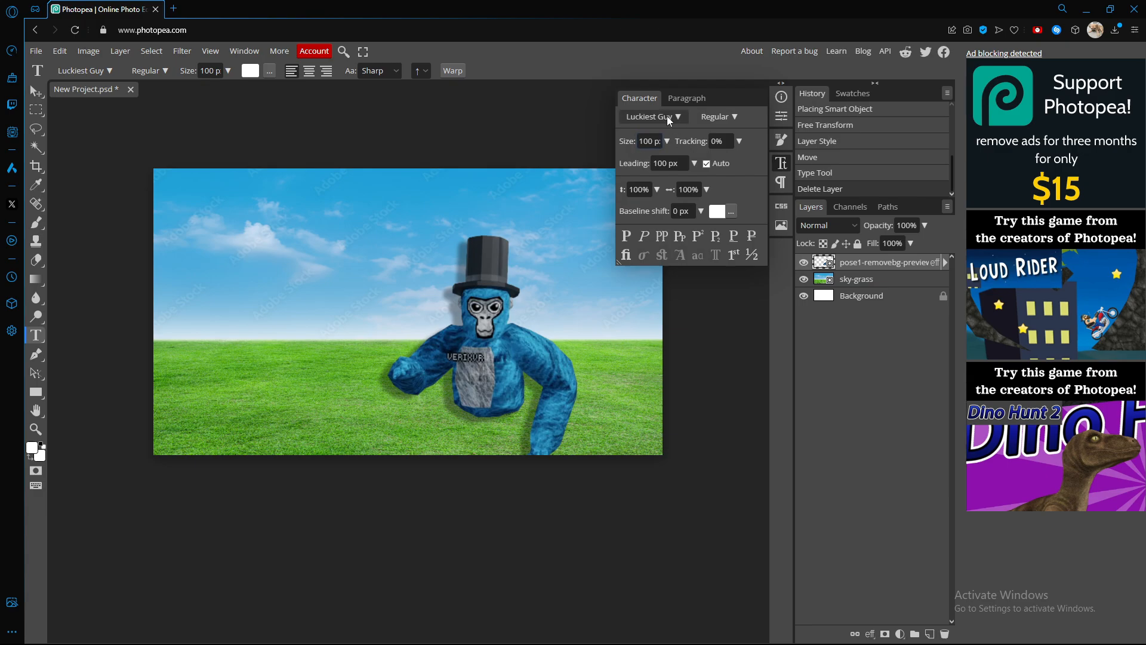
left_click(665, 119)
type("luck")
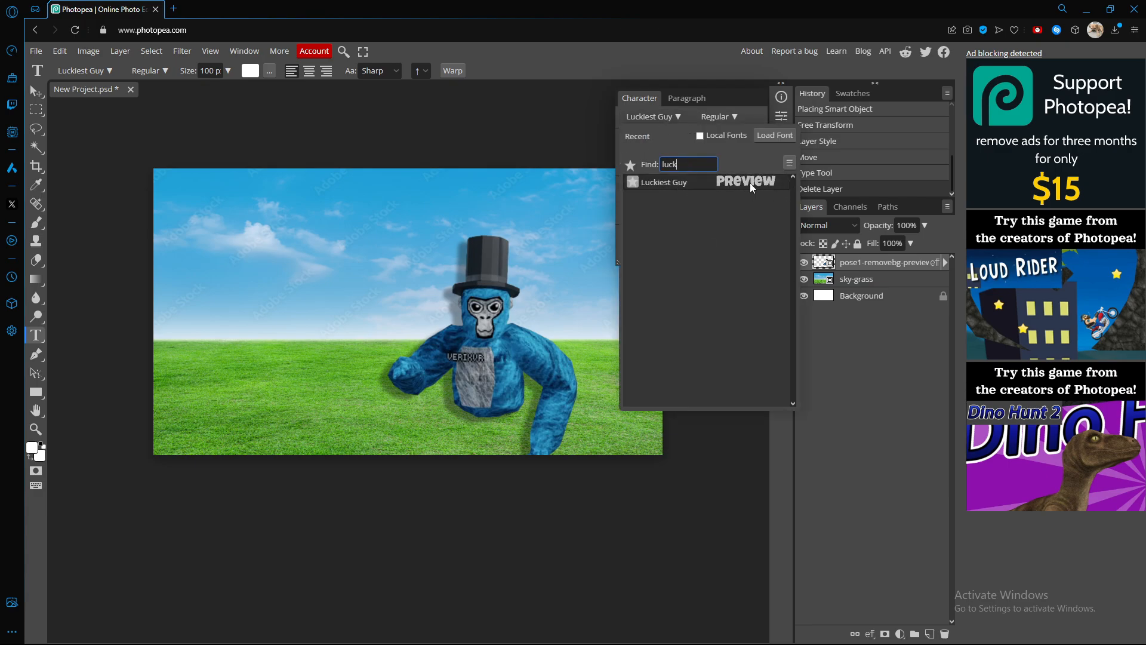
left_click(727, 180)
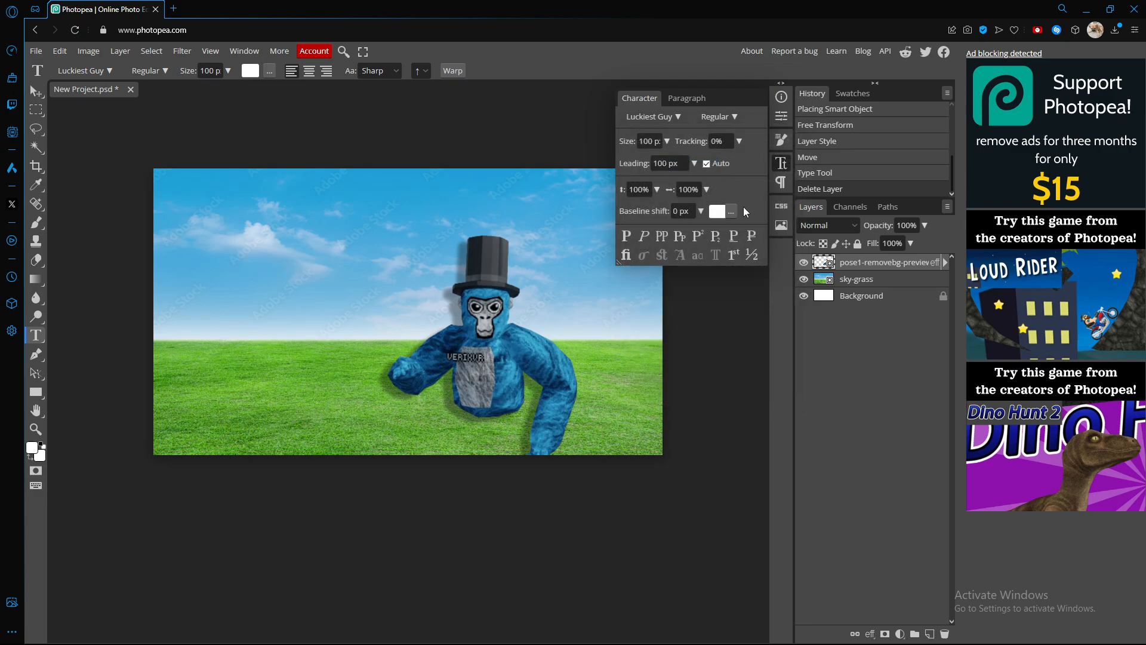
- Draw a text box over the sky beside the gorilla, test the lettering with the placeholder KJTGDKOJJFDOK, and clear it
left_click_drag(190, 187, 437, 329)
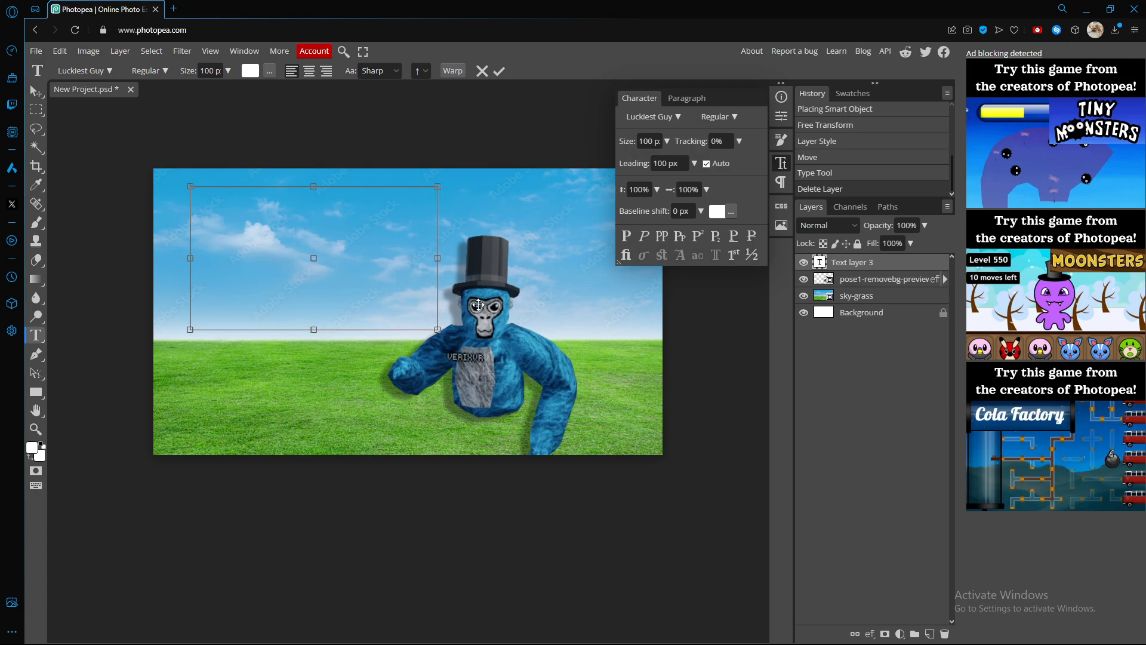
type("KJTGDKOJJFDOK")
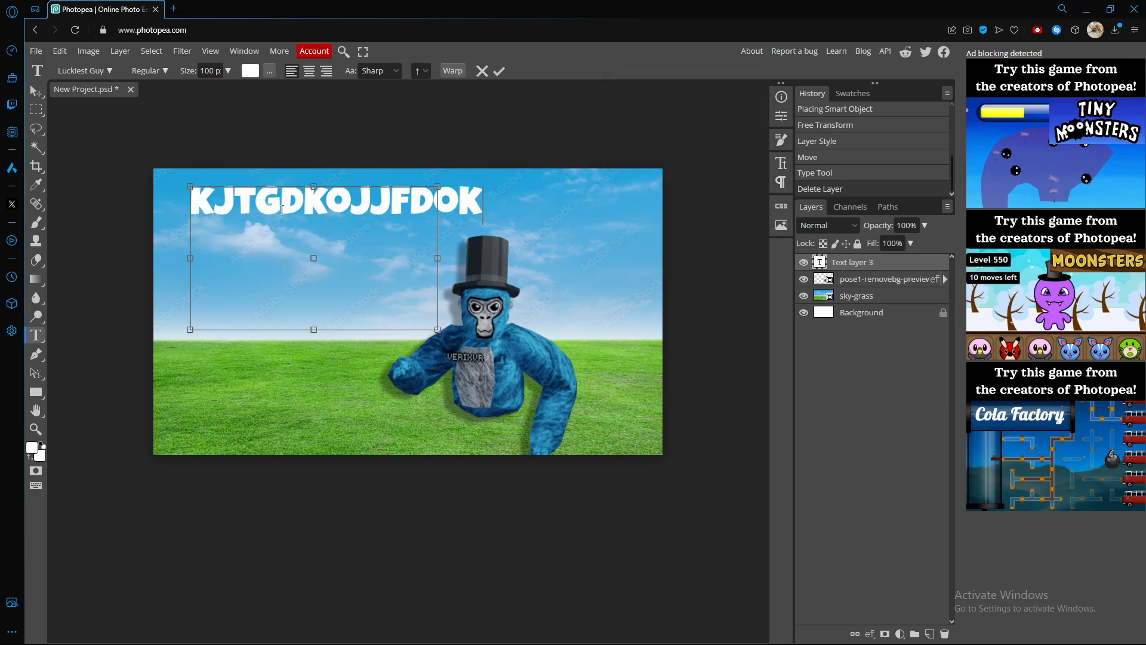
key("ctrl+a")
key("BackSpace")
- Write the title "Thumbnail test" on two lines over the sky and move it toward the canvas's upper-left corner
type("Thumbnail")
key("Return")
type("Test")
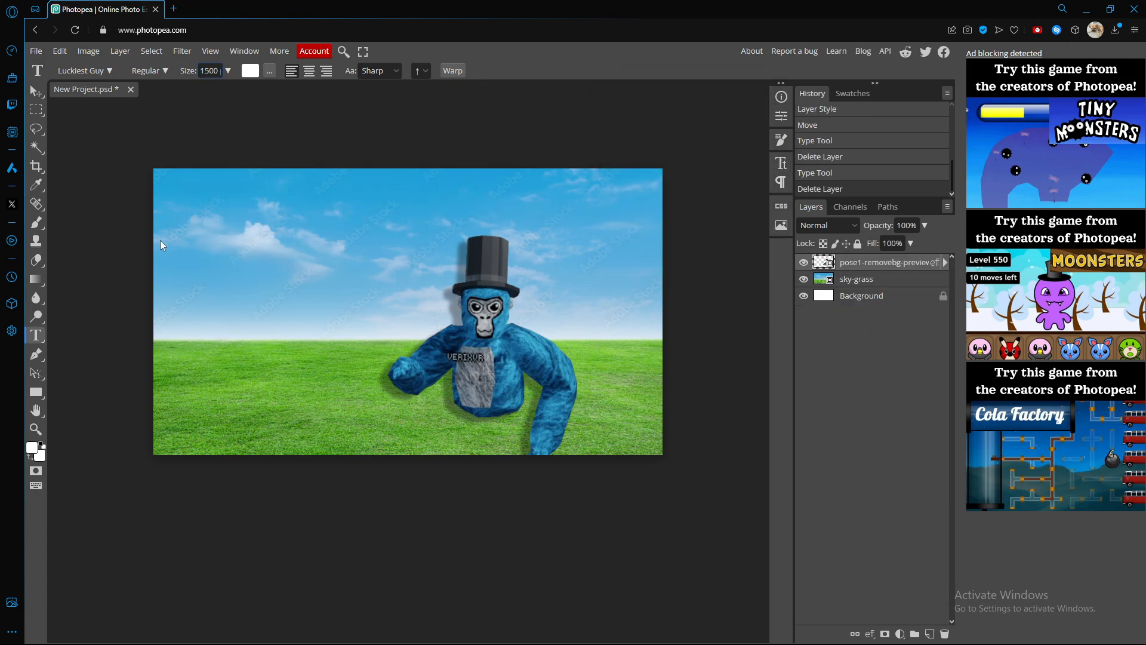
right_click(848, 261)
left_click(866, 346)
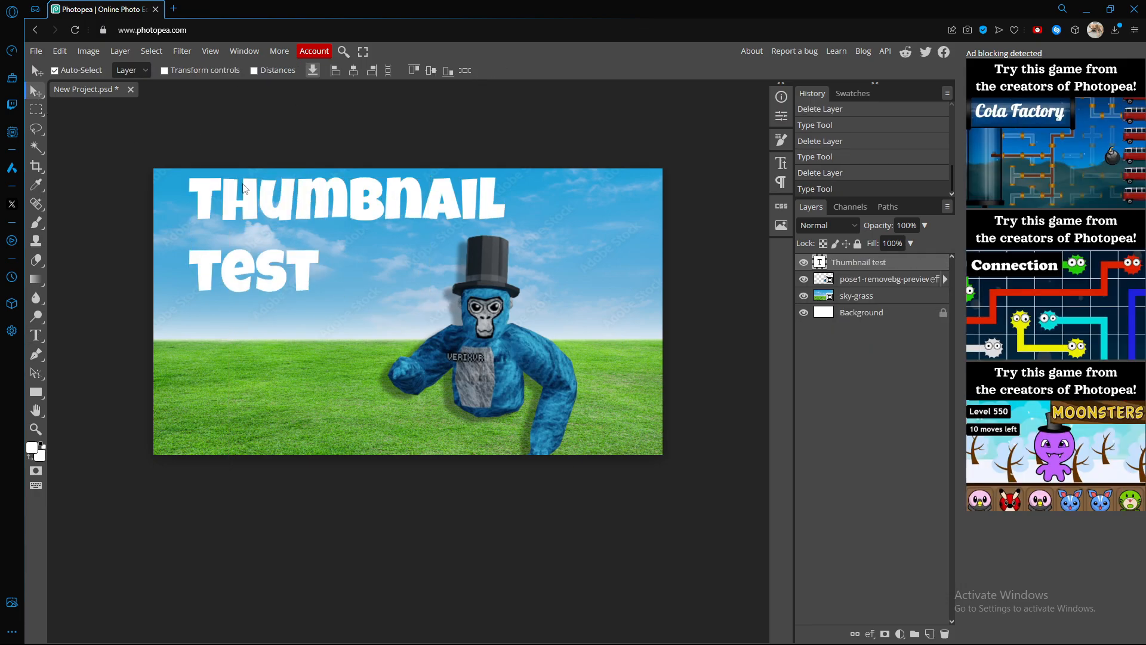
left_click_drag(243, 190, 227, 187)
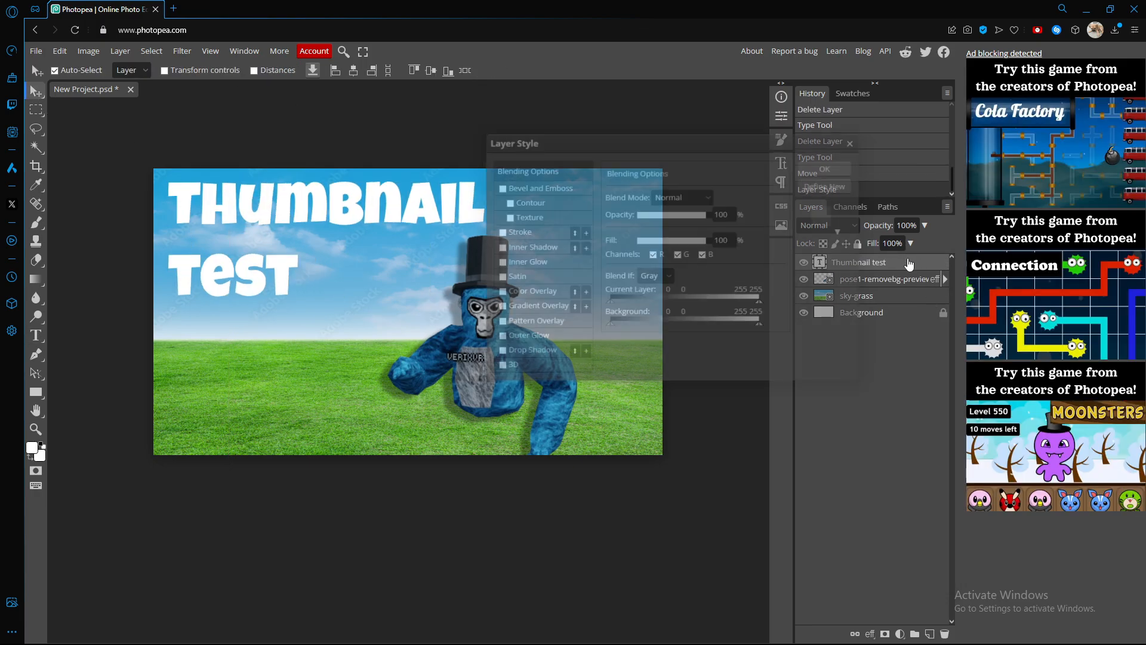
- Add a Drop Shadow style to the title text layer, and try out an Outer Glow with a different colour and size
double_click(907, 262)
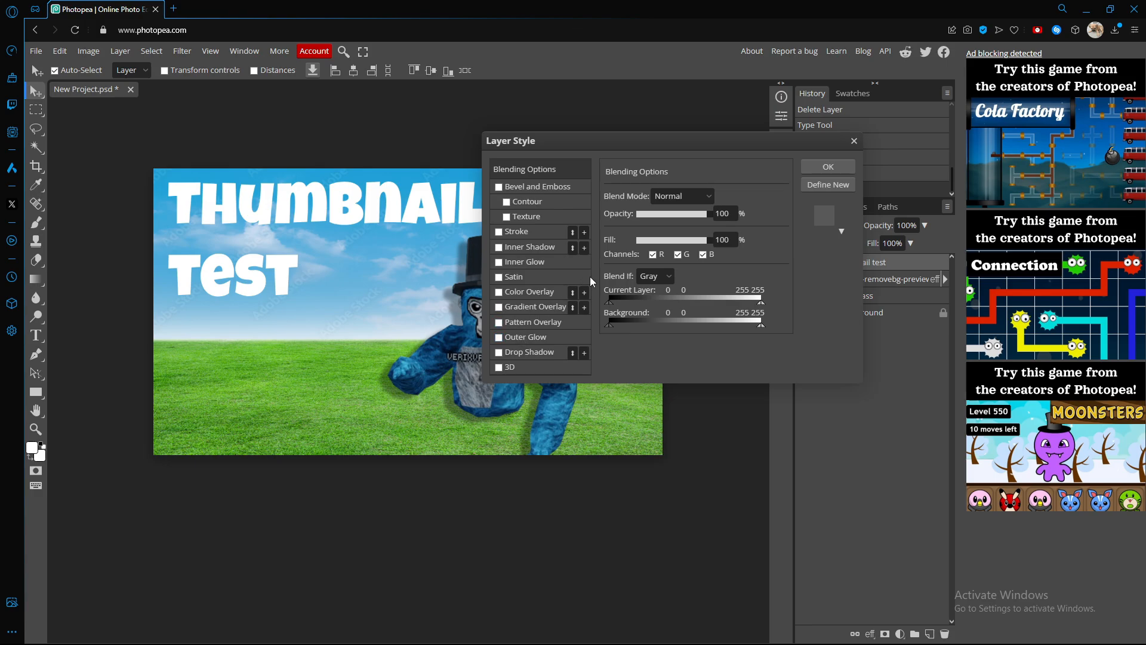
left_click(499, 352)
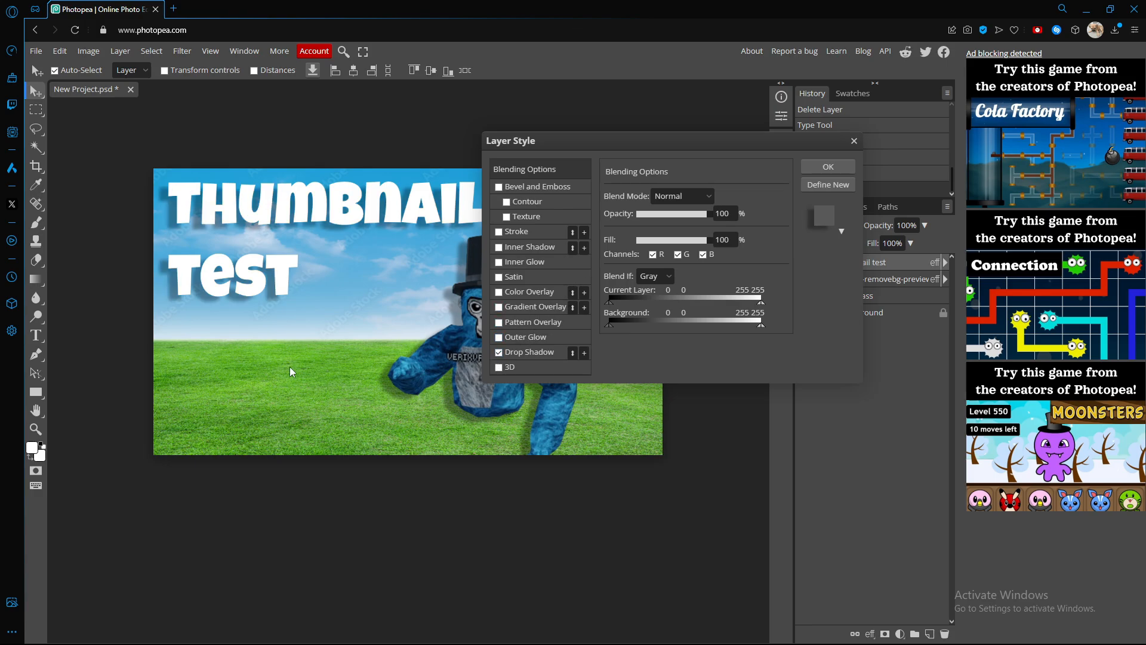
left_click(499, 337)
left_click(550, 338)
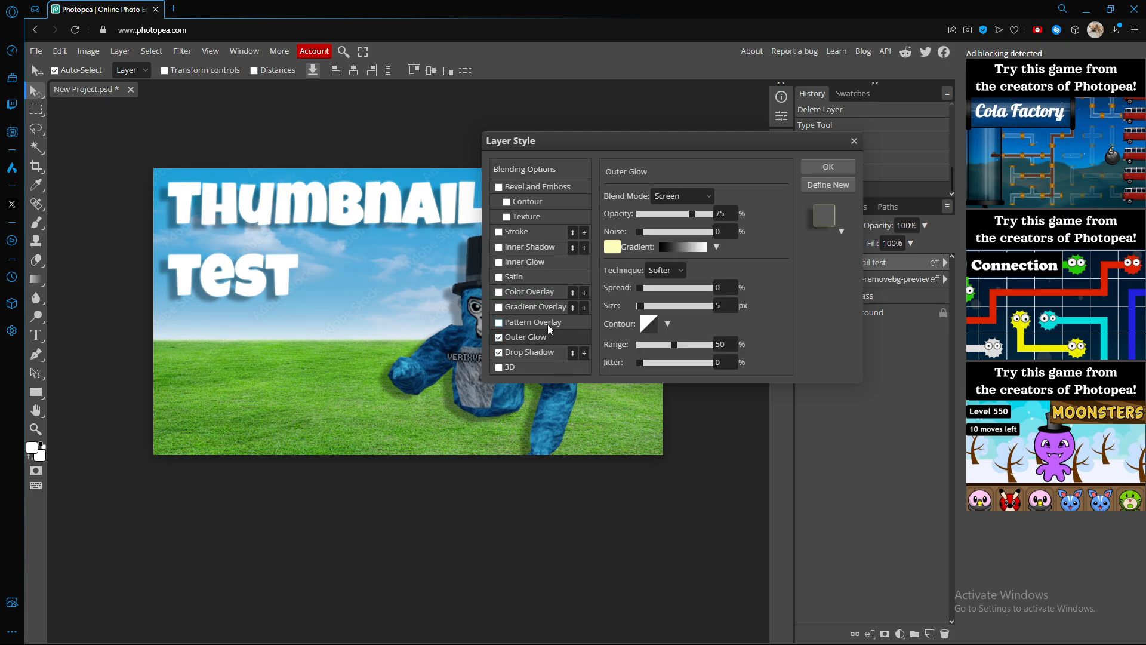
left_click(612, 246)
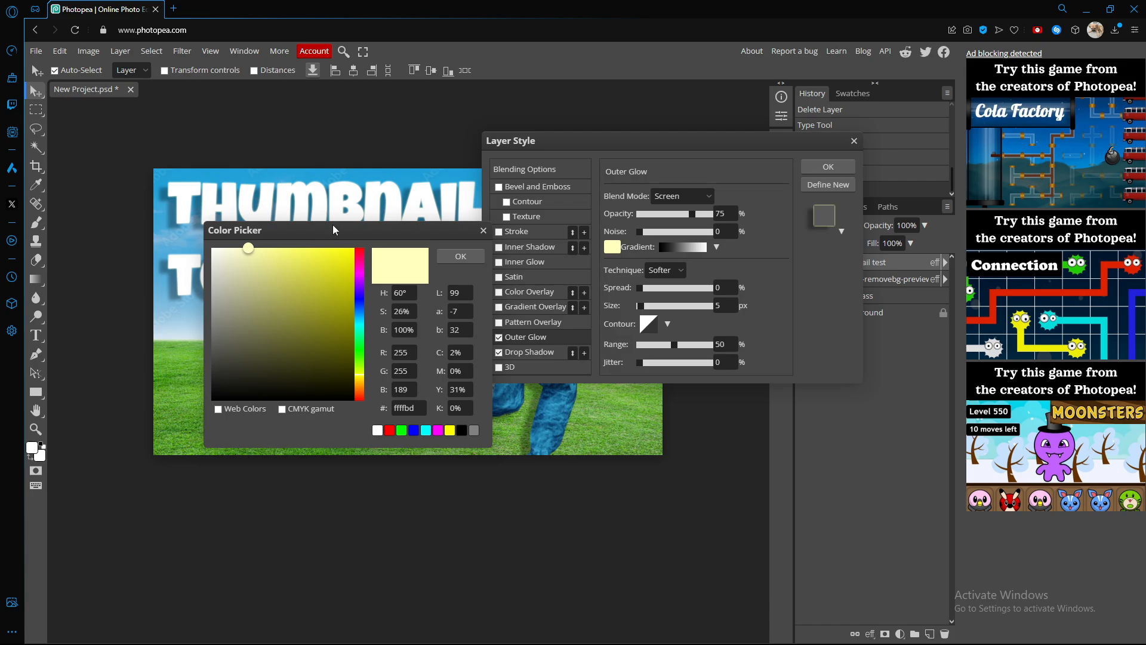
left_click_drag(331, 224, 495, 234)
left_click_drag(385, 277, 383, 252)
left_click_drag(514, 298, 568, 245)
left_click(608, 264)
left_click_drag(642, 306, 671, 288)
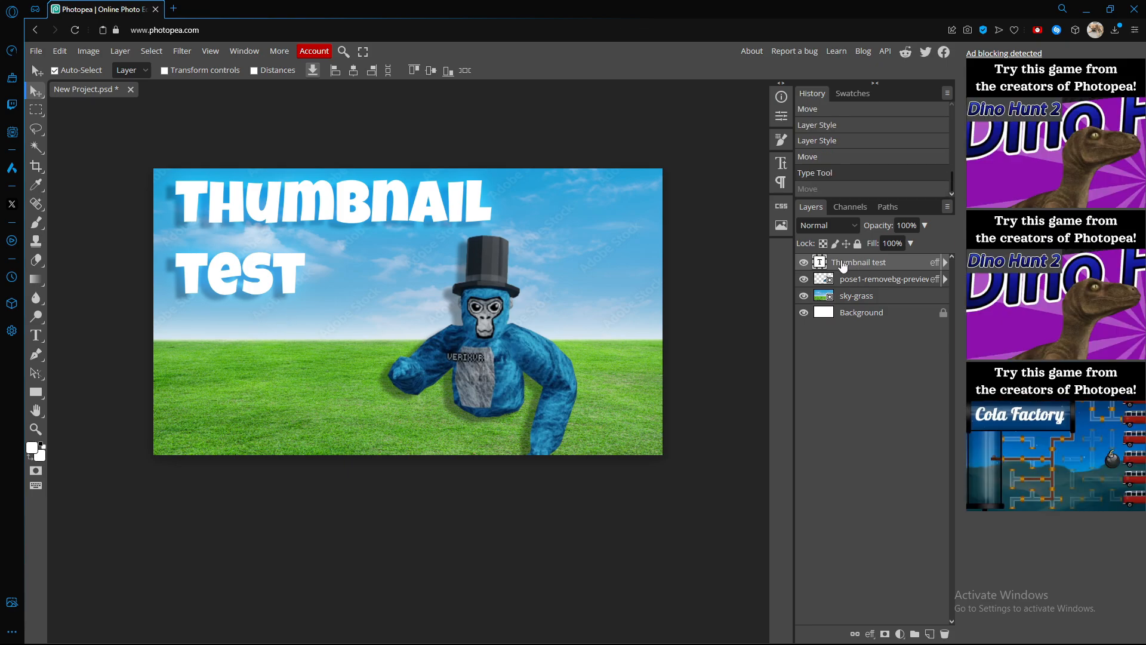
- Try duplicating the title text layer
right_click(865, 264)
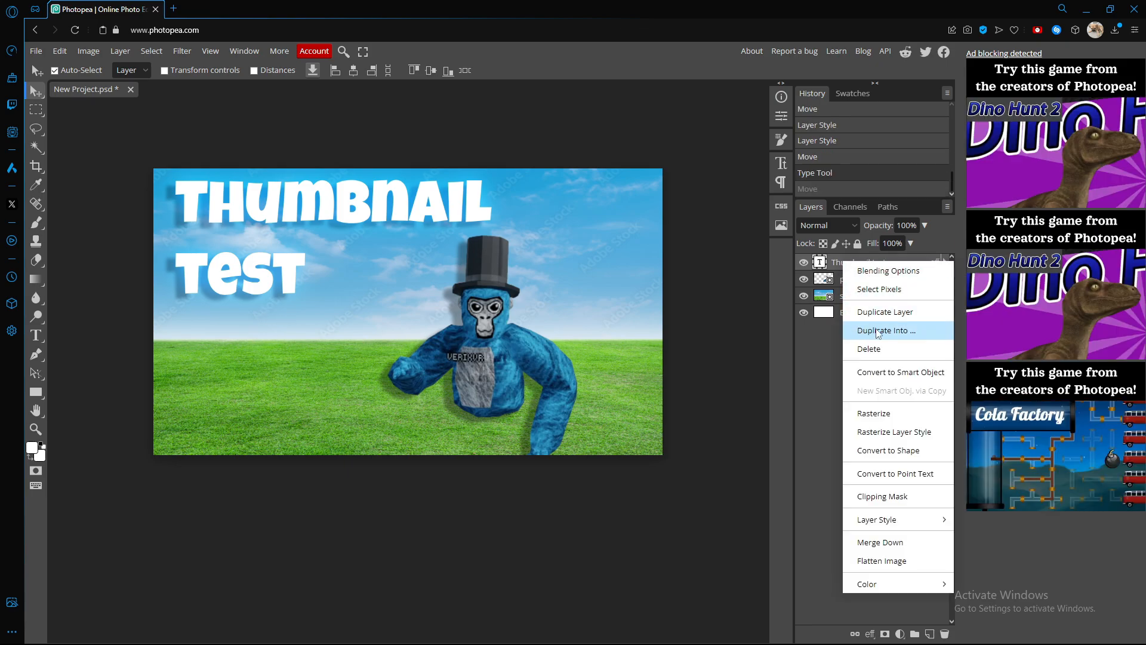
left_click(902, 315)
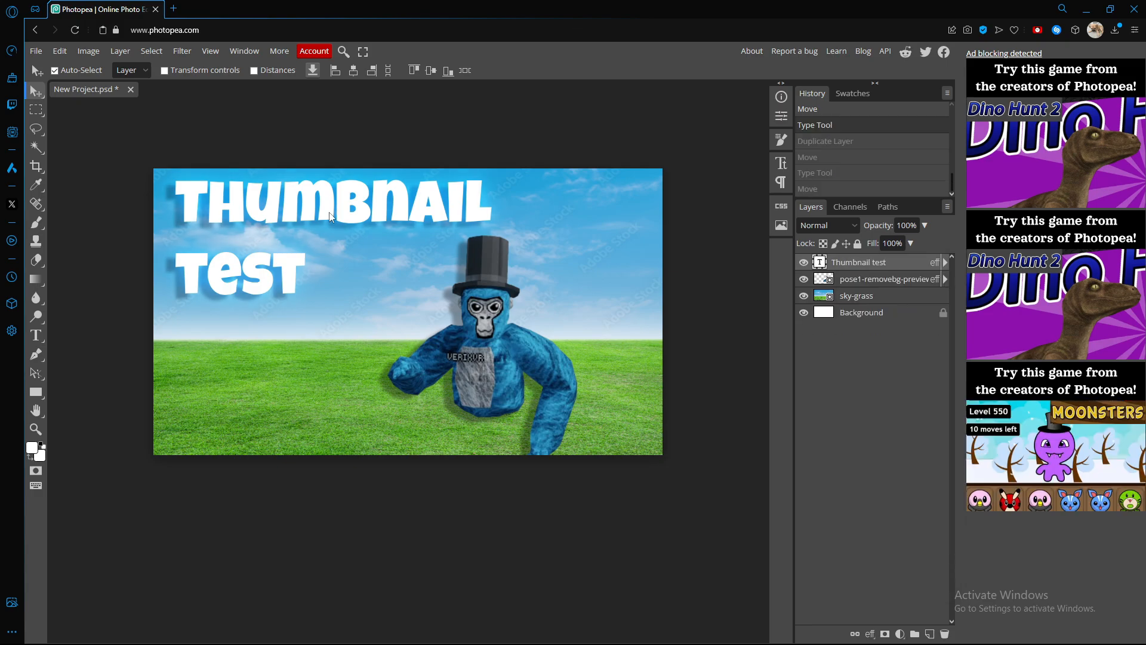
- Export the 1280 x 720 px thumbnail as a PNG named "thumbnail test"
left_click(35, 51)
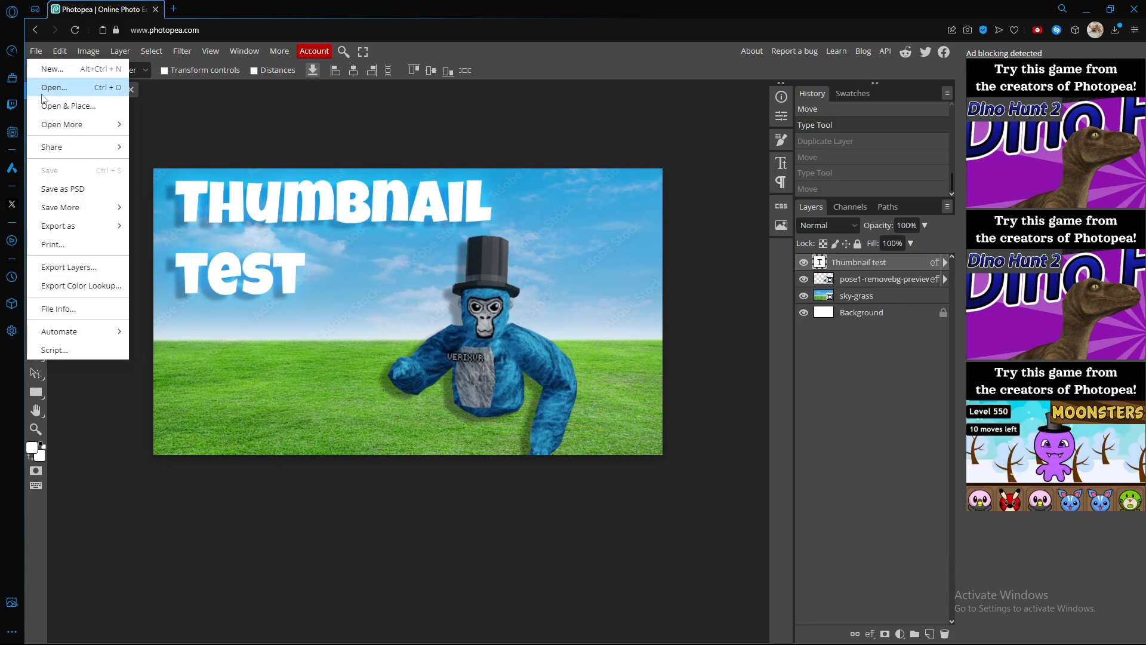
mouse_move(82, 228)
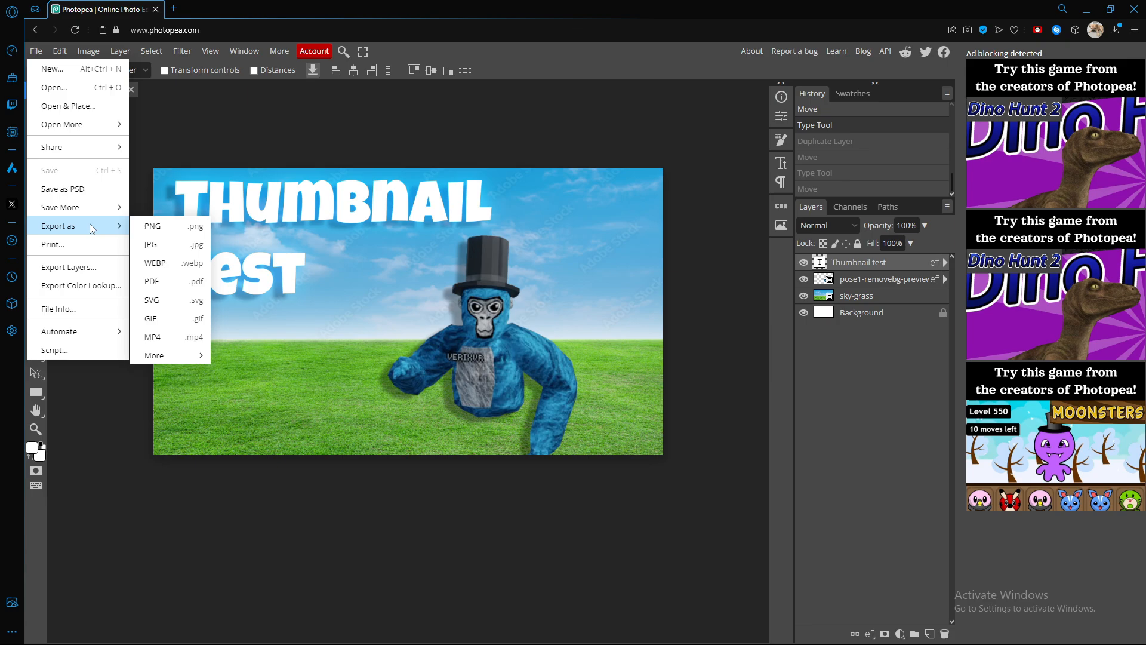
left_click(154, 230)
left_click(472, 185)
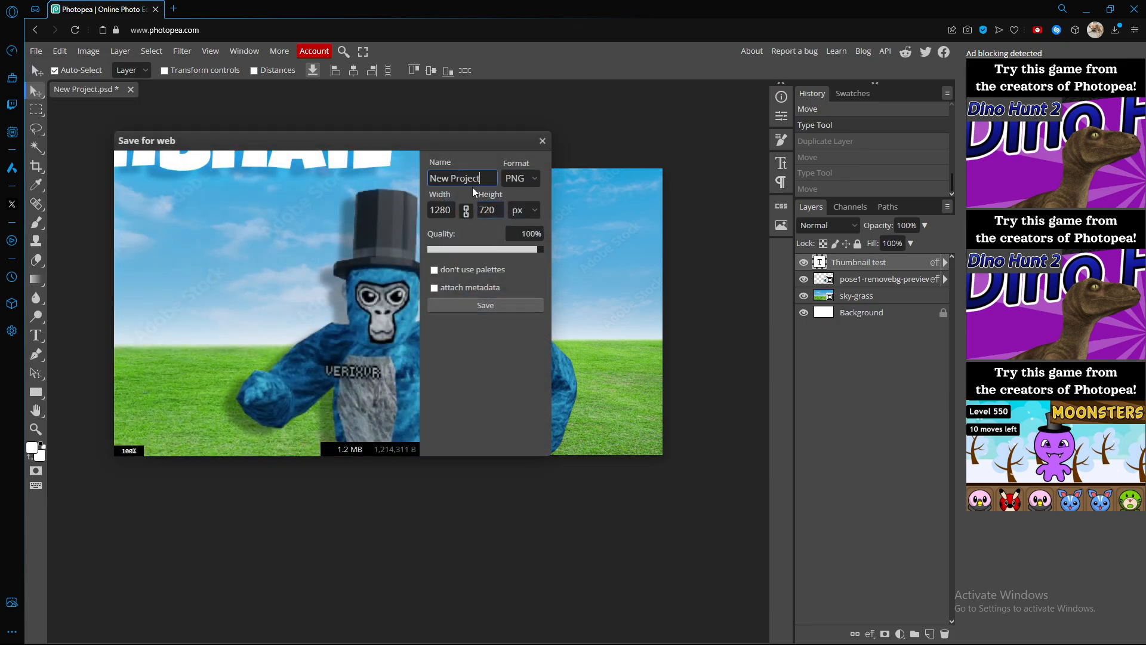
type("thumbnail test")
left_click(496, 306)
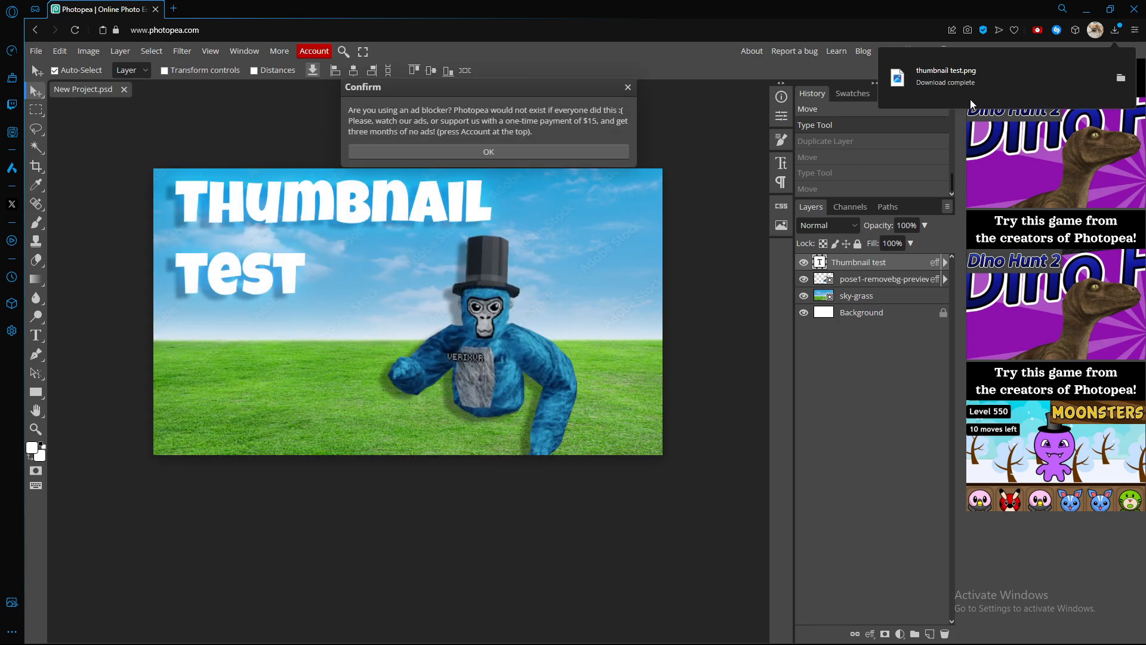